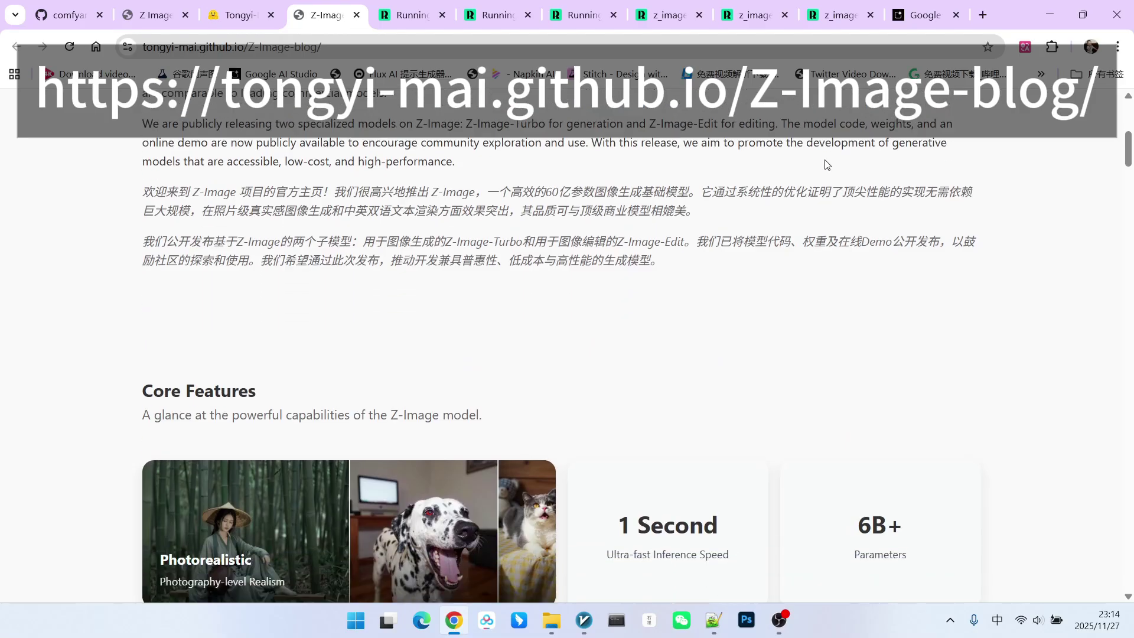
Step: Scroll the Z-Image blog past the Core Features cards to the Models and capabilities section
{"action": "scroll", "coordinate": [824, 166], "scroll_direction": "down", "scroll_amount": 5}
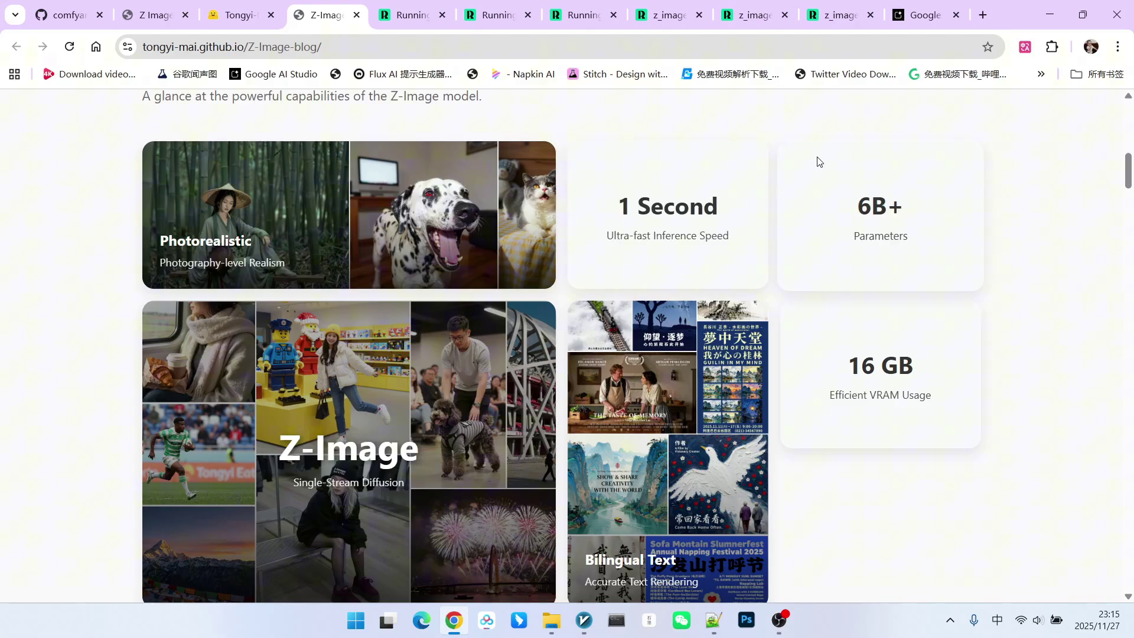
{"action": "scroll", "coordinate": [818, 161], "scroll_direction": "down", "scroll_amount": 1}
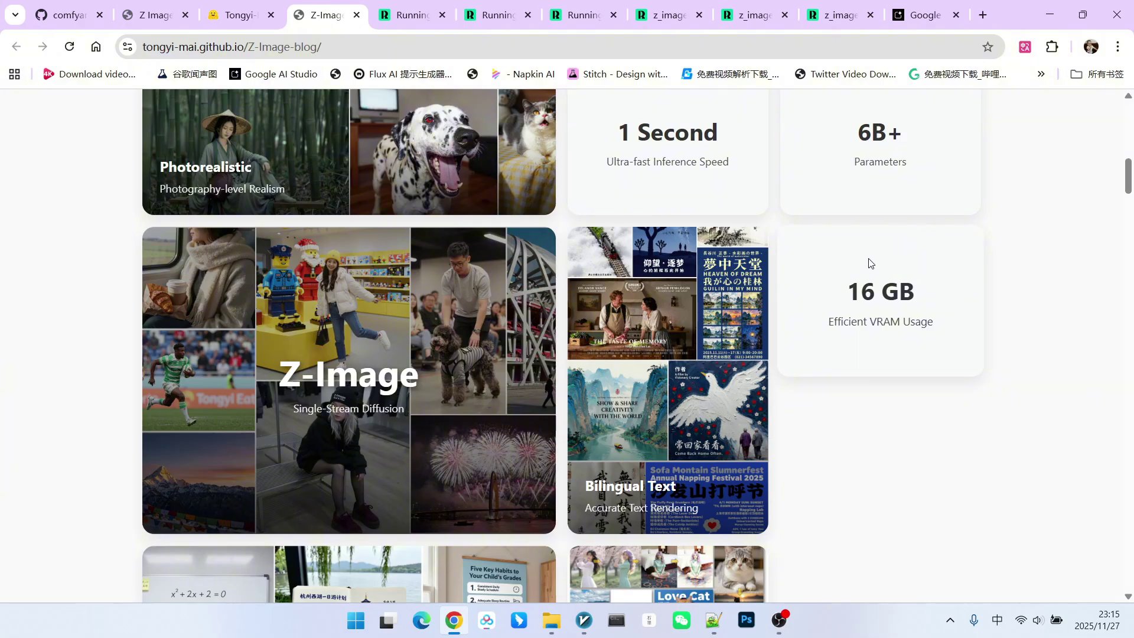
{"action": "scroll", "coordinate": [869, 263], "scroll_direction": "up", "scroll_amount": 1}
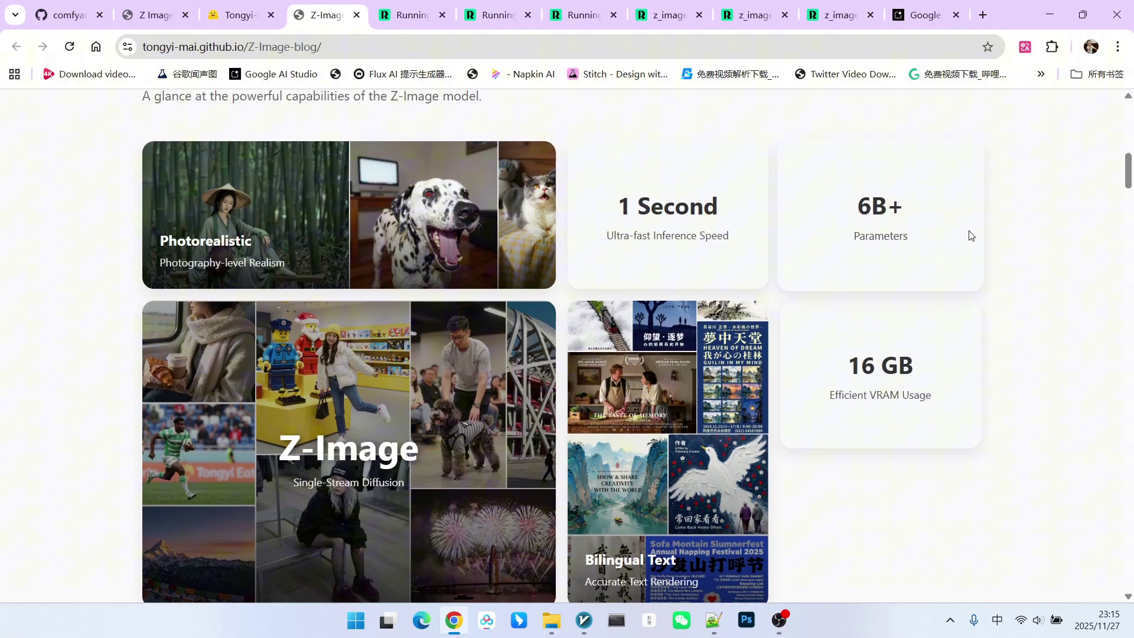
Step: Scroll down and page through the photorealistic example photo gallery
{"action": "scroll", "coordinate": [969, 236], "scroll_direction": "down", "scroll_amount": 15}
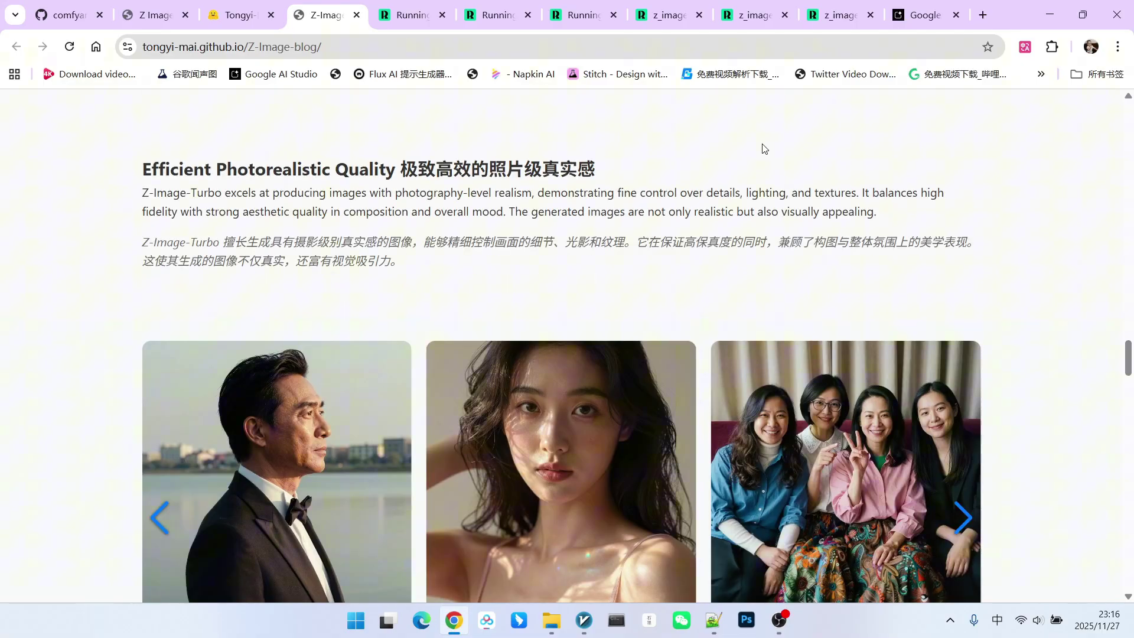
{"action": "scroll", "coordinate": [768, 172], "scroll_direction": "down", "scroll_amount": 2}
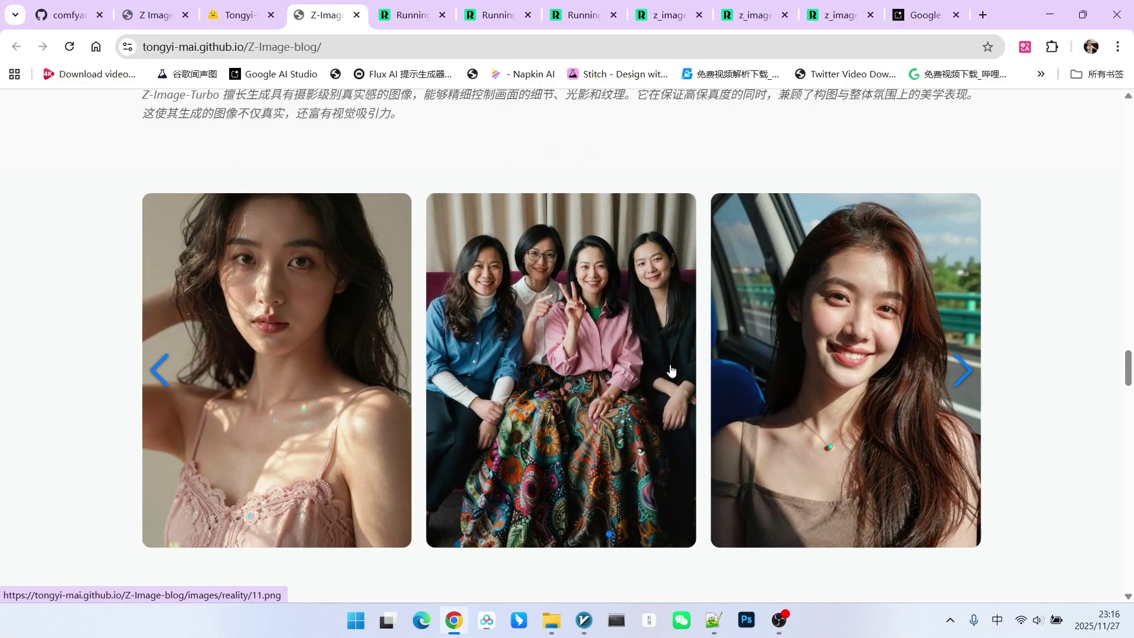
{"action": "left_click", "coordinate": [968, 371]}
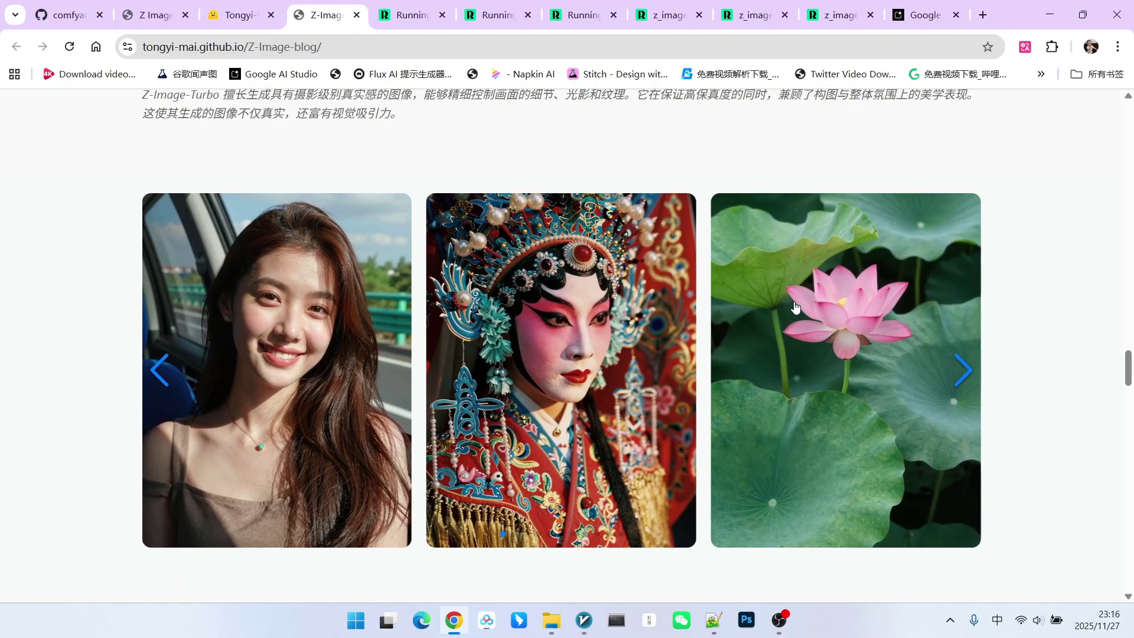
{"action": "left_click", "coordinate": [954, 378]}
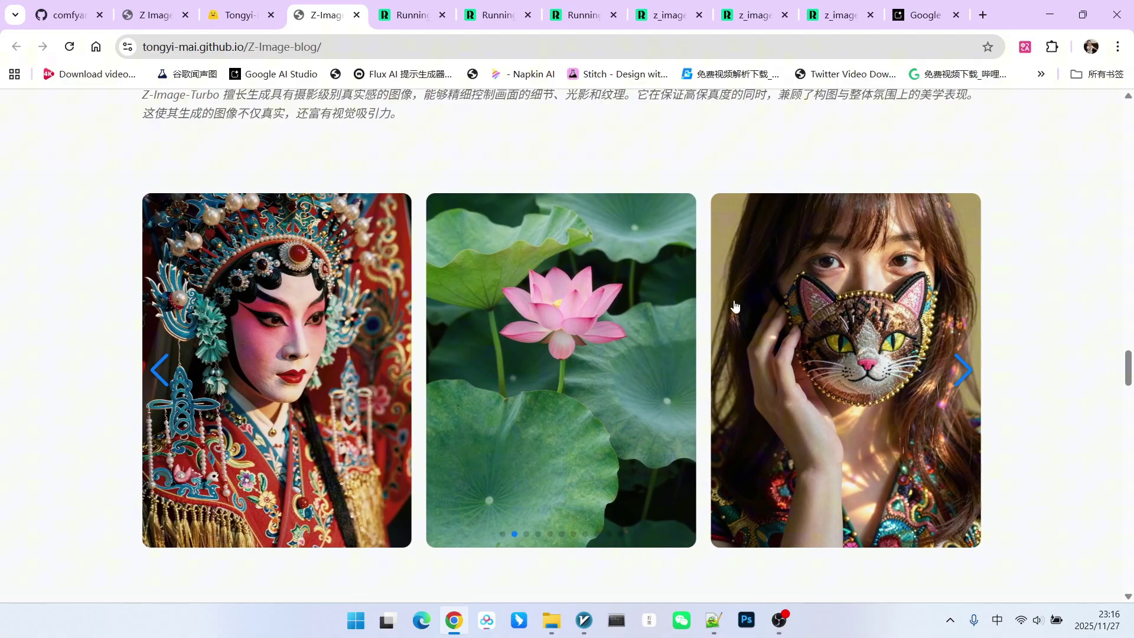
{"action": "left_click", "coordinate": [956, 369]}
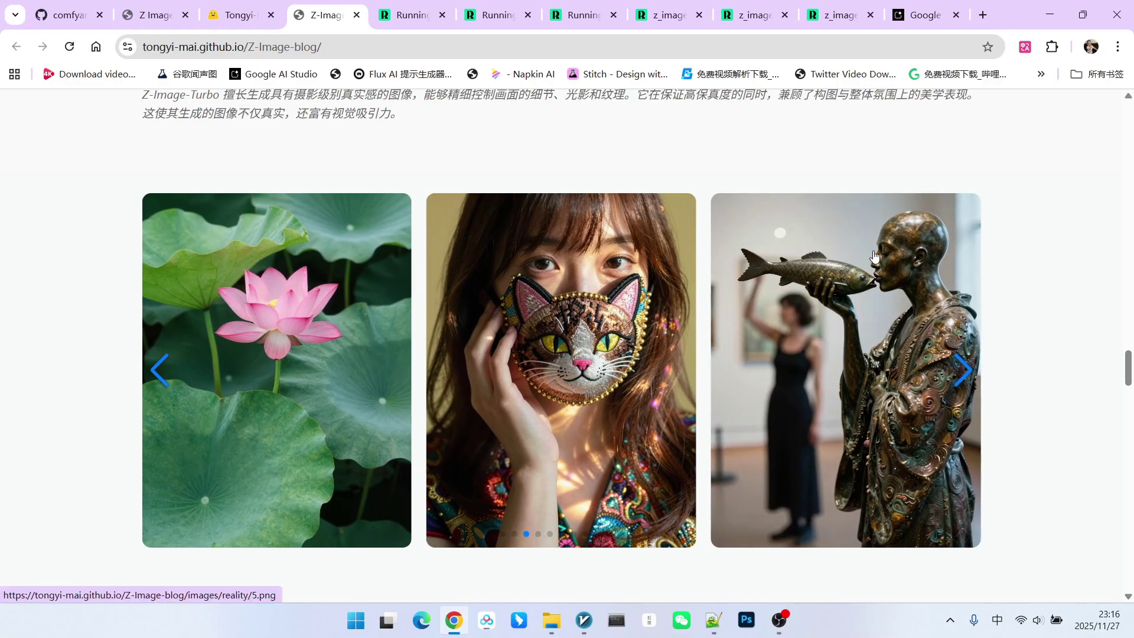
Step: Scroll further and cycle through the bilingual example poster gallery
{"action": "scroll", "coordinate": [767, 160], "scroll_direction": "down", "scroll_amount": 6}
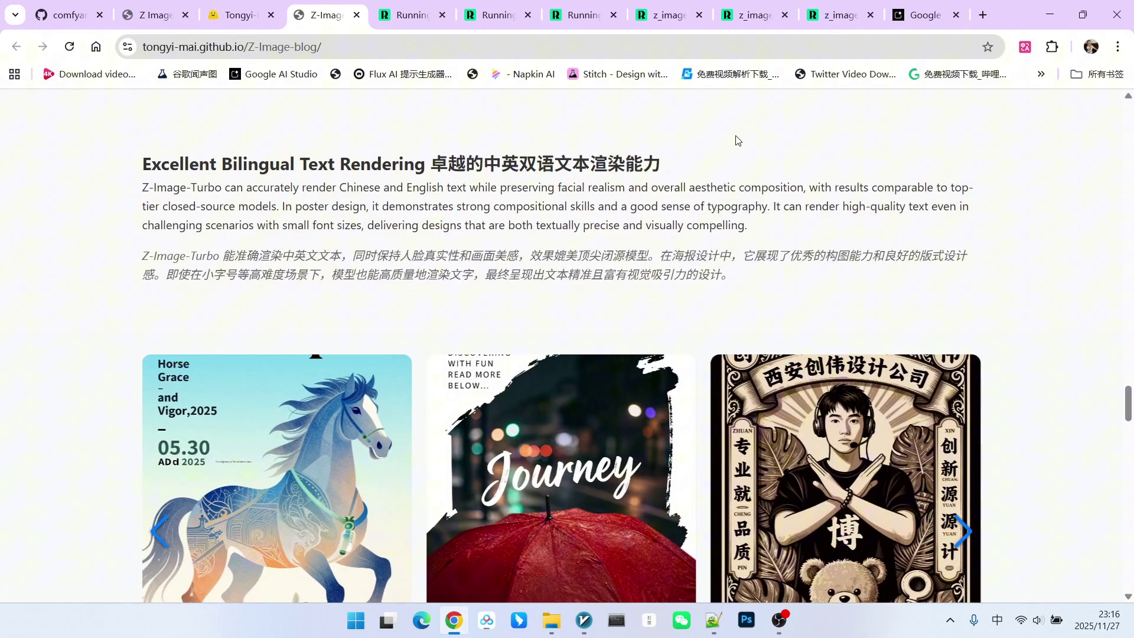
{"action": "scroll", "coordinate": [776, 160], "scroll_direction": "down", "scroll_amount": 1}
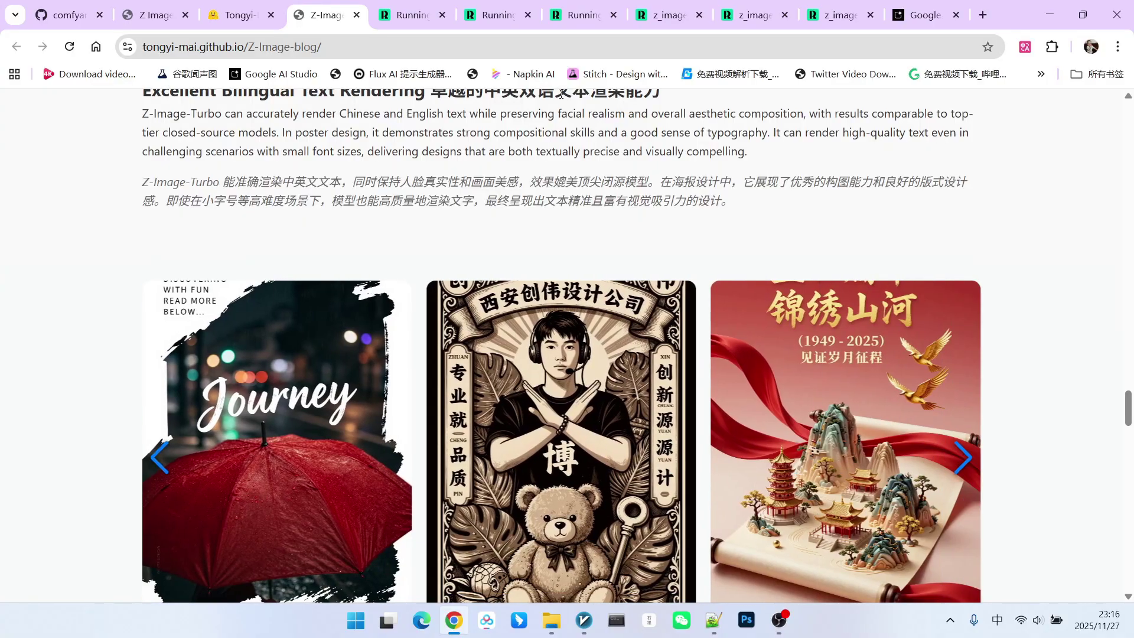
{"action": "scroll", "coordinate": [560, 93], "scroll_direction": "down", "scroll_amount": 1}
{"action": "left_click", "coordinate": [964, 384]}
{"action": "left_click", "coordinate": [965, 384]}
{"action": "left_click", "coordinate": [964, 384]}
{"action": "left_click", "coordinate": [964, 384]}
{"action": "left_click", "coordinate": [964, 384]}
{"action": "left_click", "coordinate": [964, 384]}
{"action": "left_click", "coordinate": [964, 384]}
Step: Scroll back up to the model architecture diagram
{"action": "scroll", "coordinate": [768, 325], "scroll_direction": "down", "scroll_amount": 15}
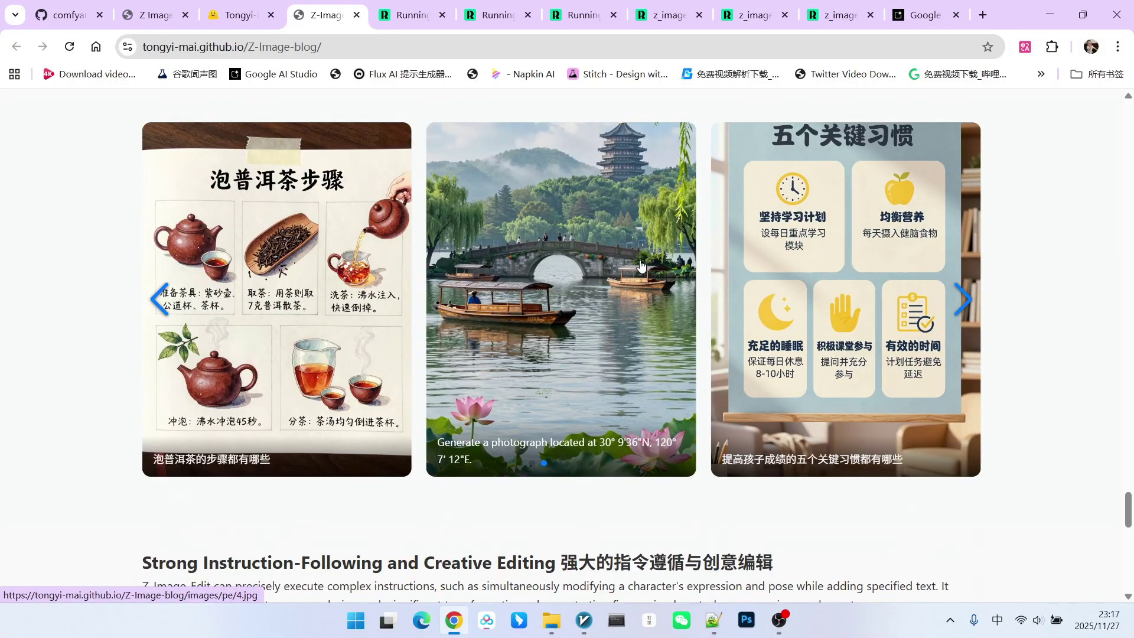
{"action": "scroll", "coordinate": [655, 249], "scroll_direction": "up", "scroll_amount": 15}
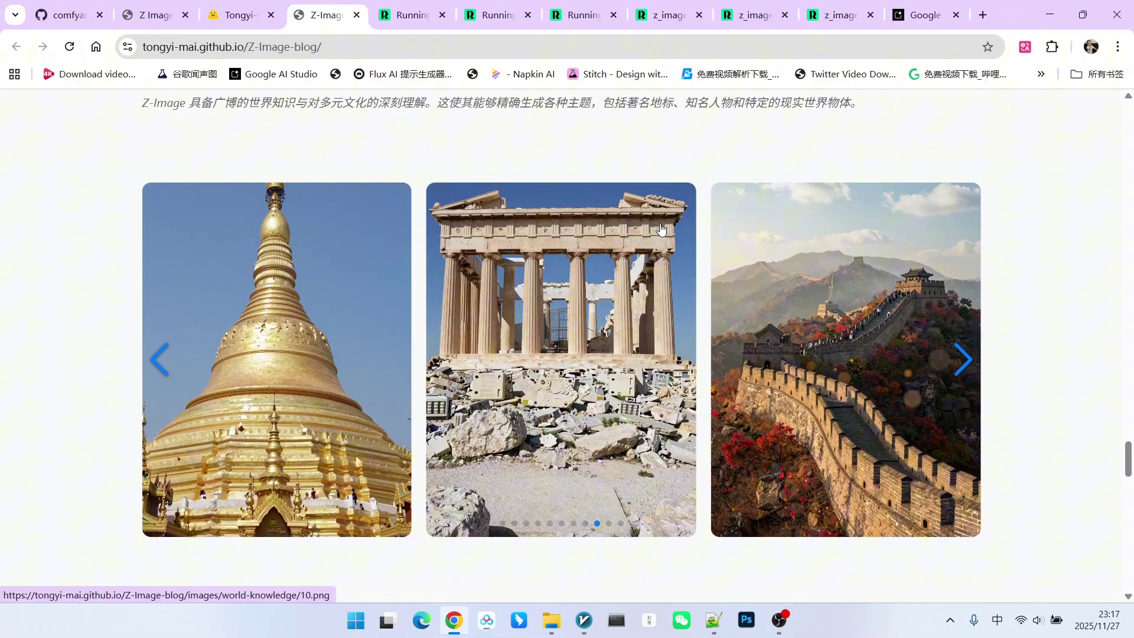
{"action": "scroll", "coordinate": [666, 207], "scroll_direction": "up", "scroll_amount": 15}
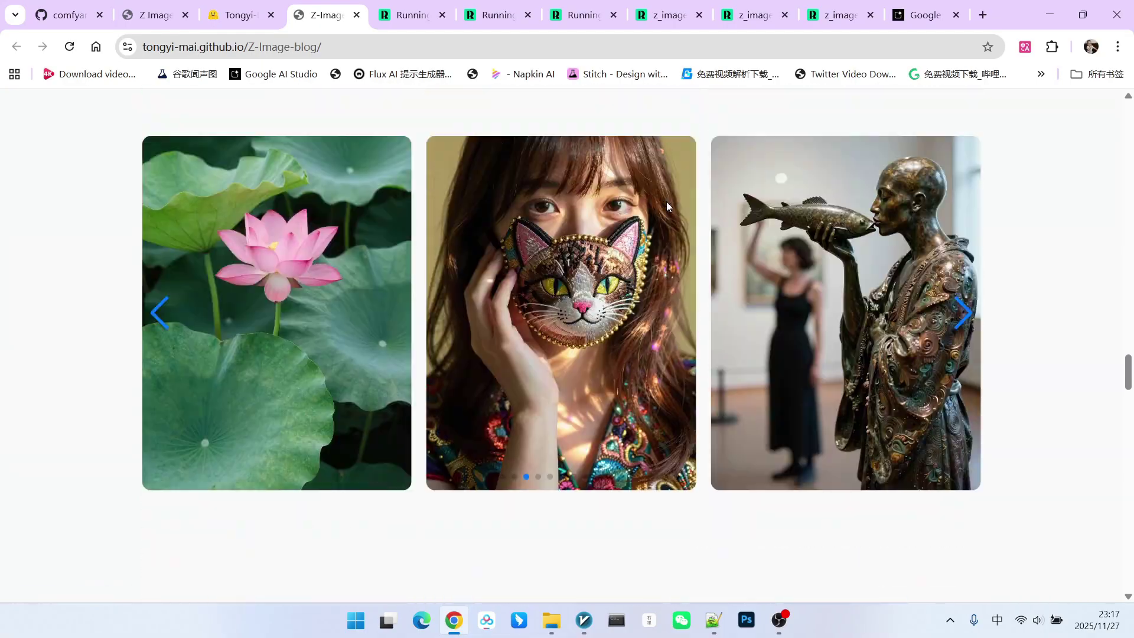
Step: Scroll to the top of the Z-Image blog showing the title banner and Introduction
{"action": "scroll", "coordinate": [654, 205], "scroll_direction": "up", "scroll_amount": 10}
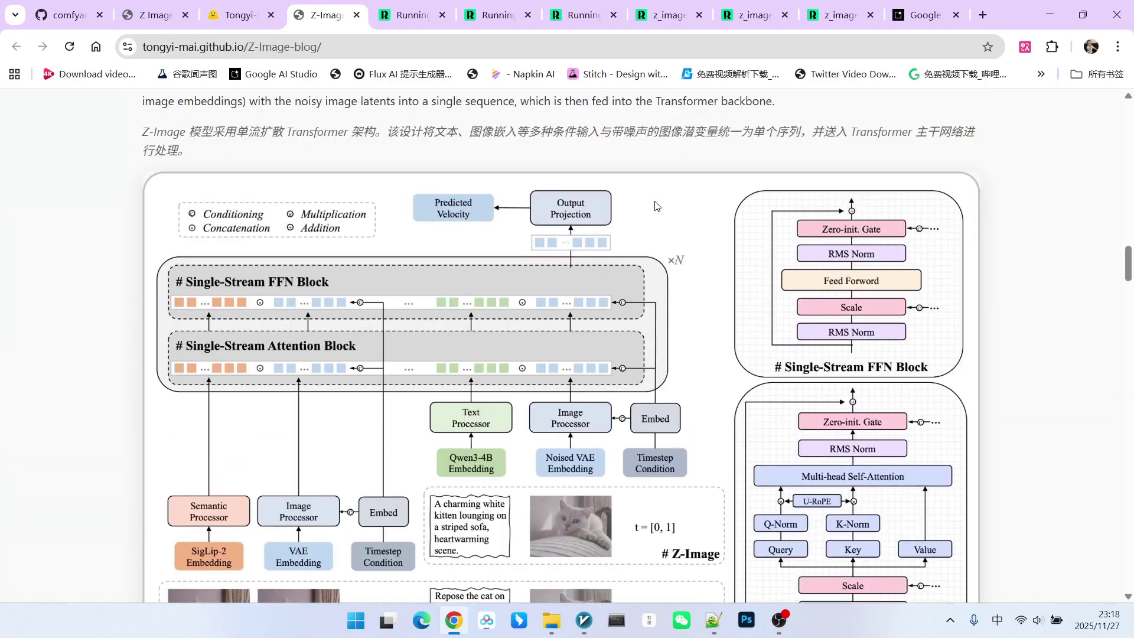
{"action": "scroll", "coordinate": [649, 199], "scroll_direction": "up", "scroll_amount": 5}
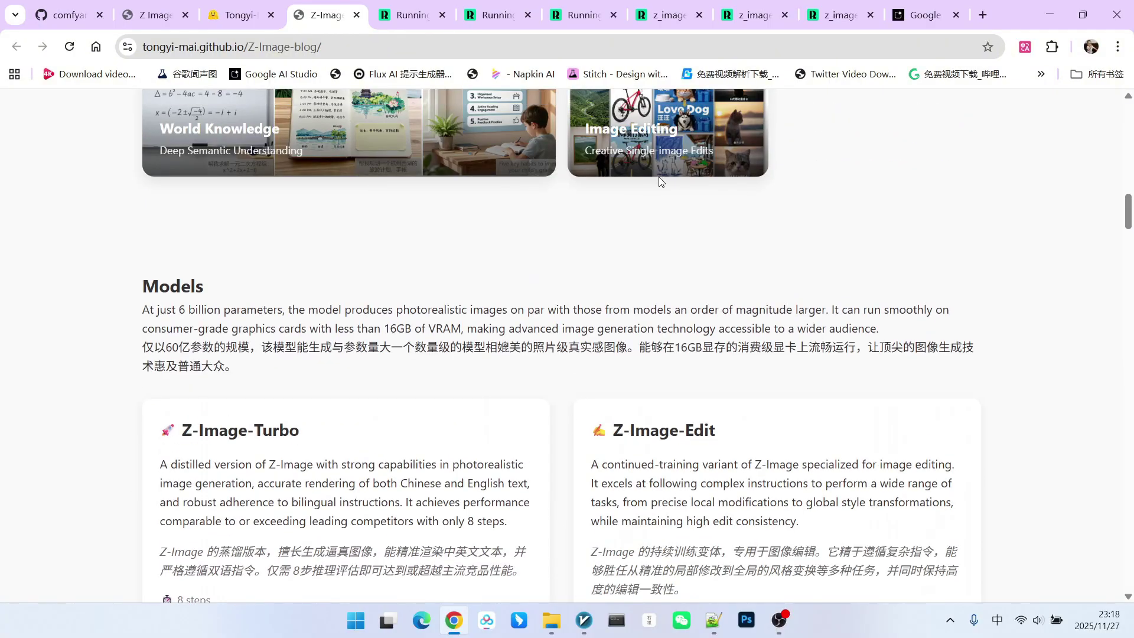
{"action": "scroll", "coordinate": [251, 248], "scroll_direction": "down", "scroll_amount": 3}
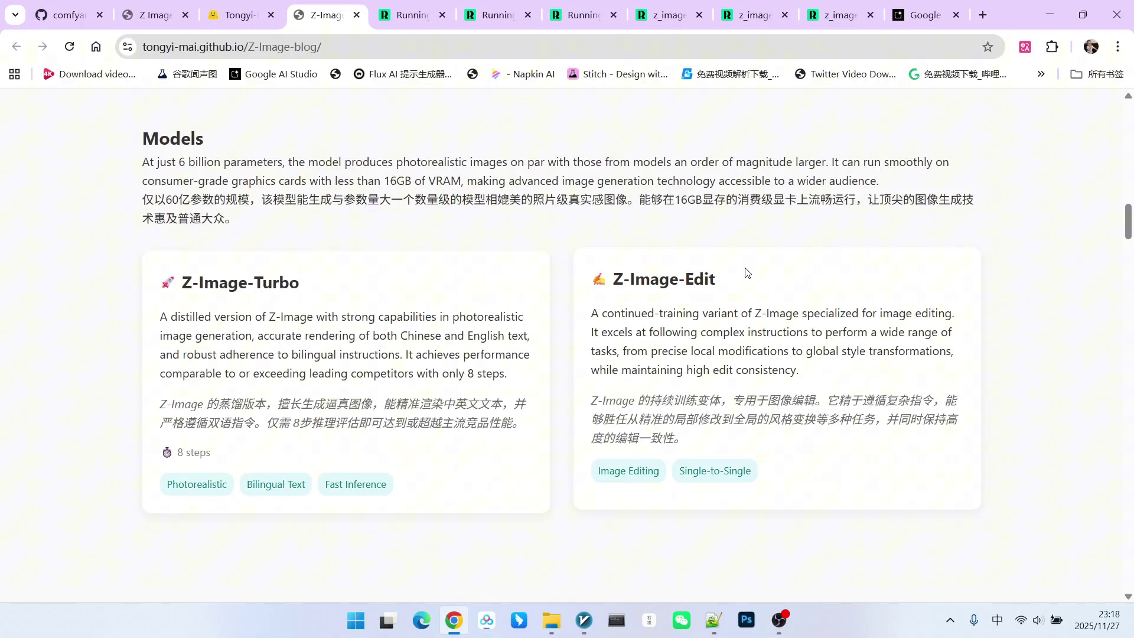
{"action": "scroll", "coordinate": [731, 269], "scroll_direction": "up", "scroll_amount": 1}
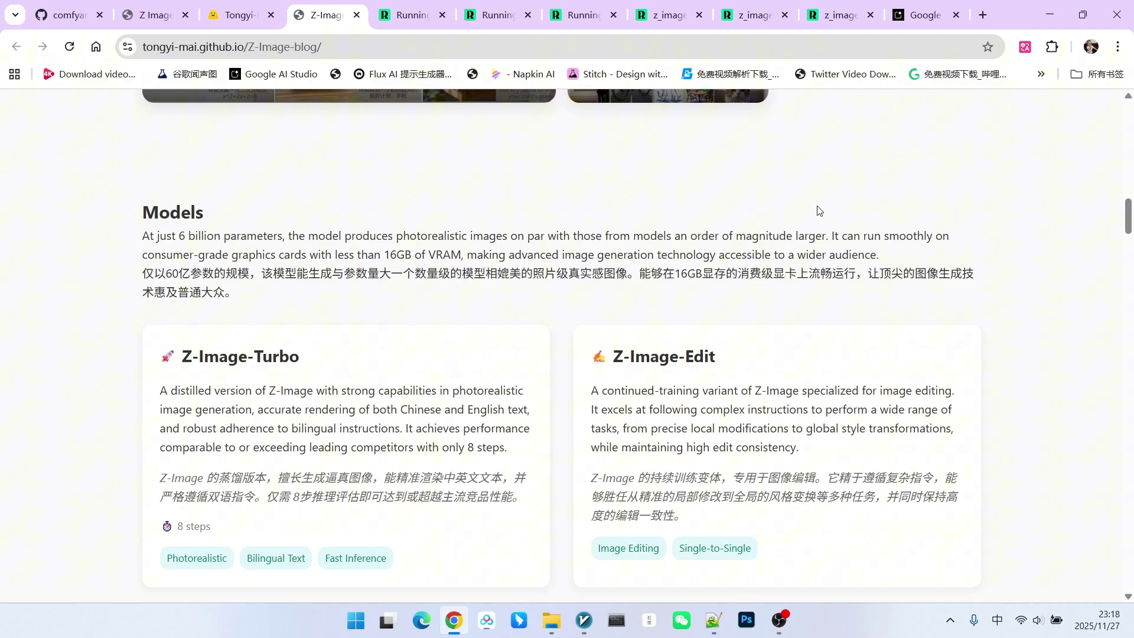
{"action": "scroll", "coordinate": [647, 106], "scroll_direction": "up", "scroll_amount": 20}
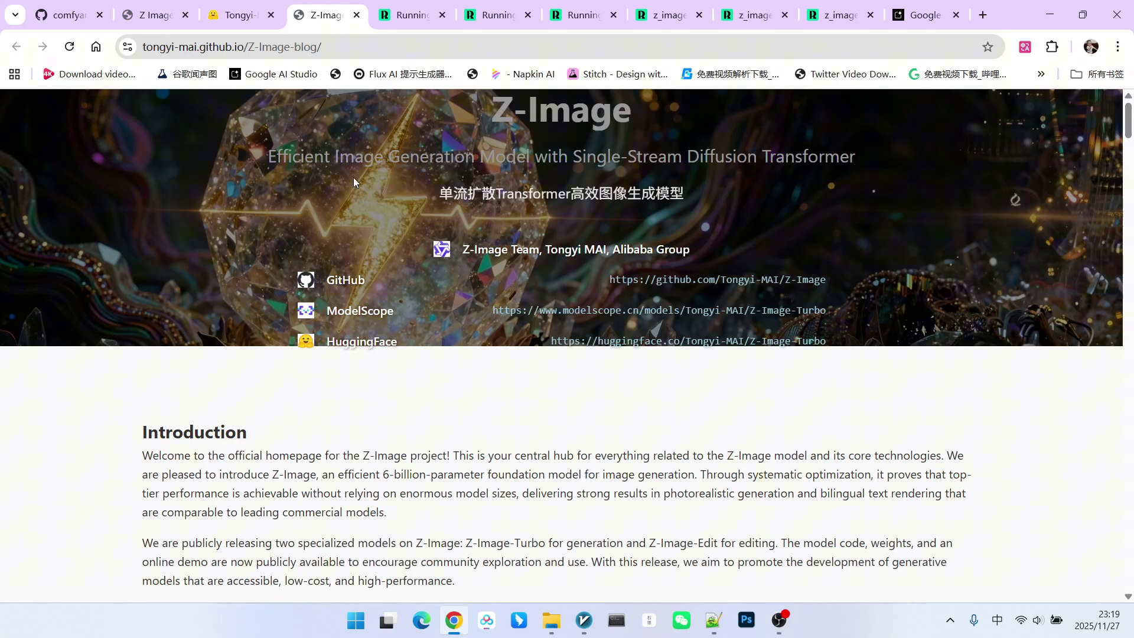
Step: Switch to the ComfyUI GitHub tab and find Z Image in the README's Image Models list
{"action": "key", "text": "ctrl+1"}
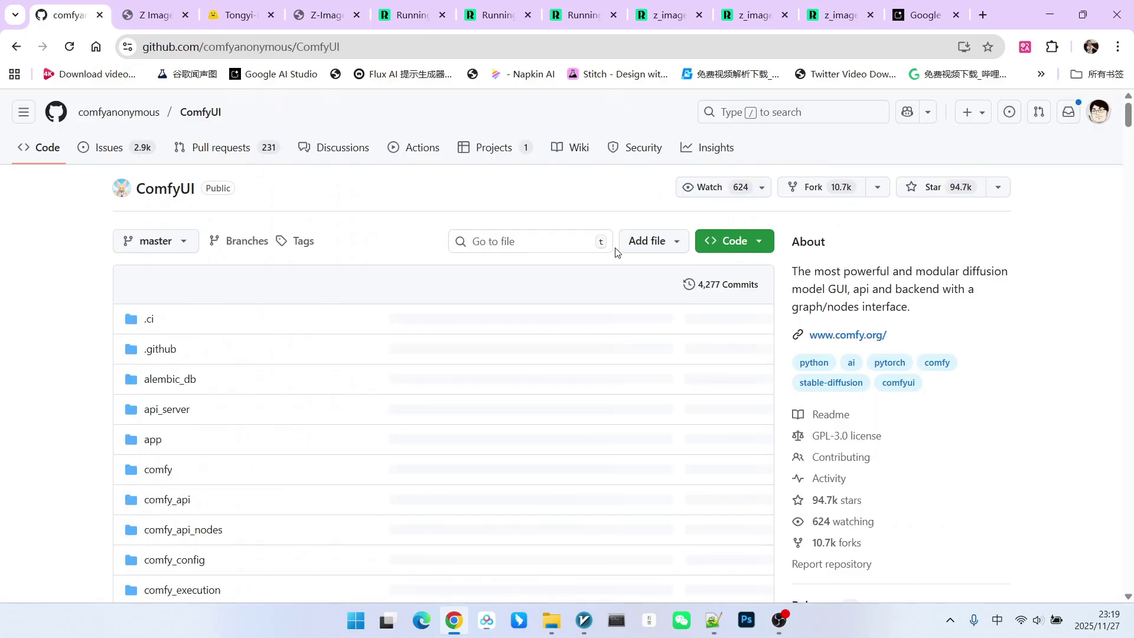
{"action": "scroll", "coordinate": [615, 253], "scroll_direction": "down", "scroll_amount": 20}
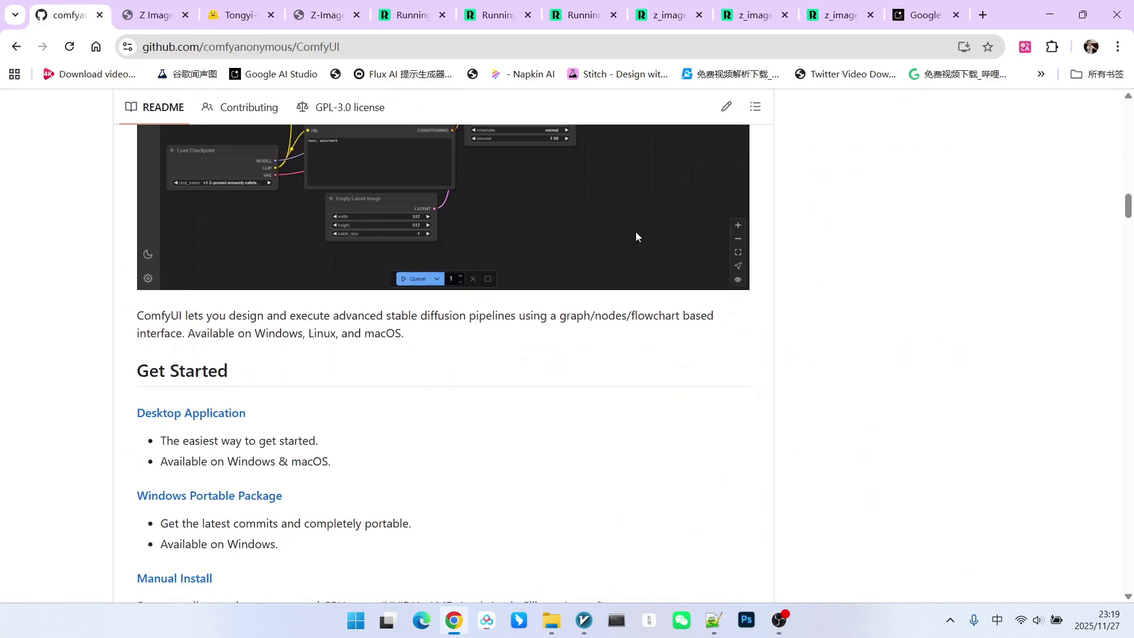
{"action": "scroll", "coordinate": [635, 236], "scroll_direction": "down", "scroll_amount": 17}
{"action": "scroll", "coordinate": [636, 236], "scroll_direction": "up", "scroll_amount": 4}
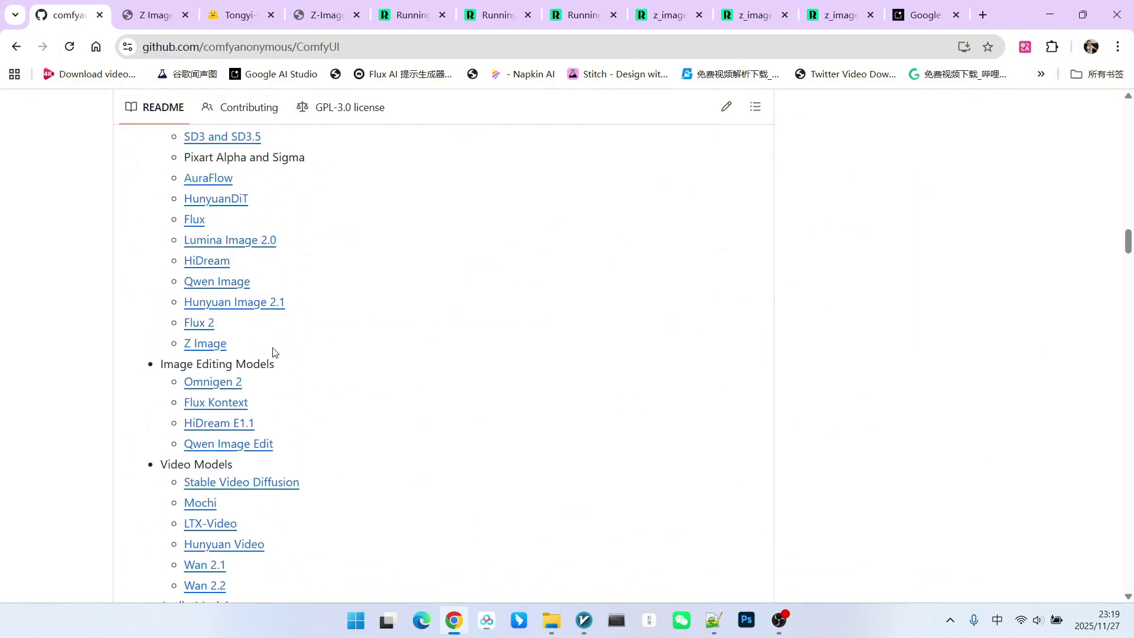
Step: Open the ComfyUI Z Image example page and highlight the text encoder and diffusion model files
{"action": "left_click", "coordinate": [205, 348]}
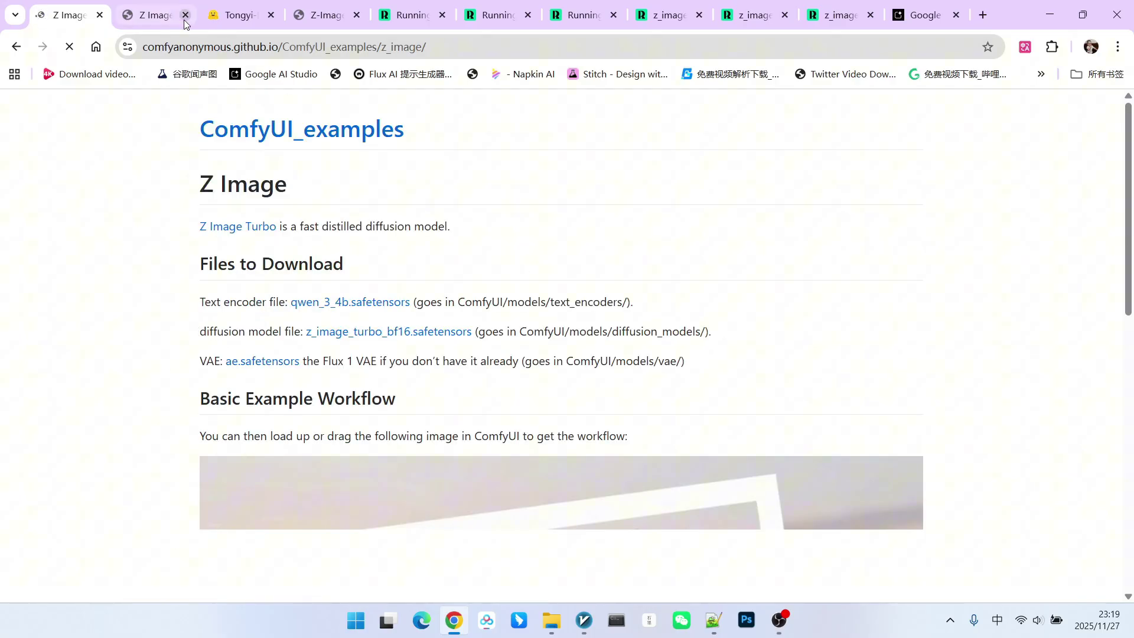
{"action": "scroll", "coordinate": [610, 129], "scroll_direction": "down", "scroll_amount": 1}
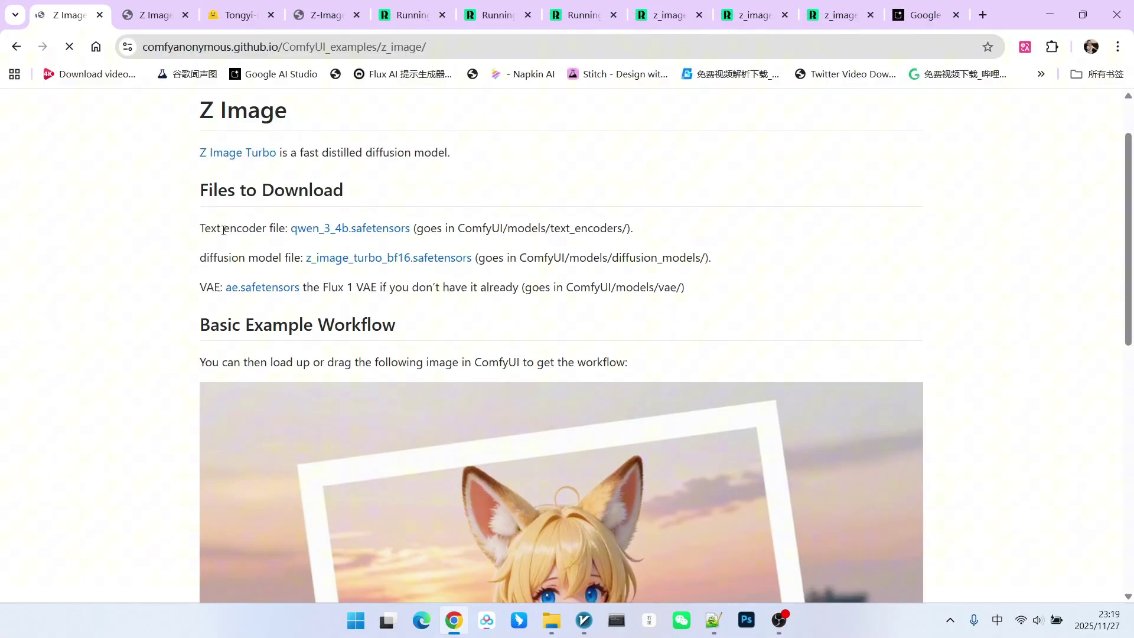
{"action": "left_click_drag", "start_coordinate": [195, 231], "coordinate": [251, 233]}
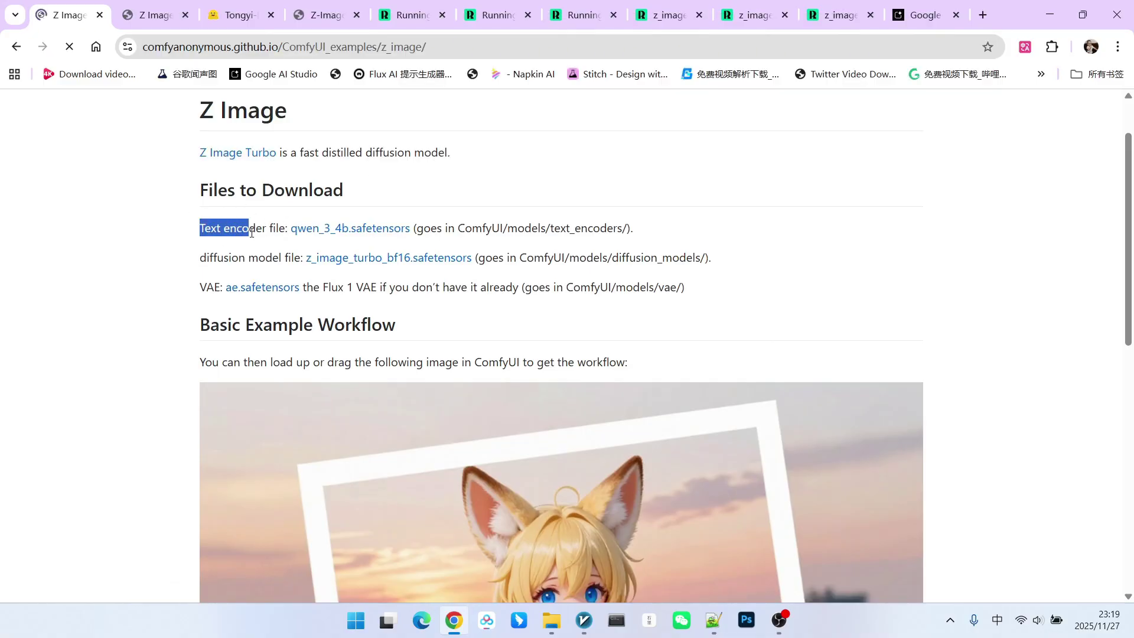
{"action": "left_click_drag", "start_coordinate": [197, 267], "coordinate": [214, 294]}
{"action": "left_click", "coordinate": [689, 265]}
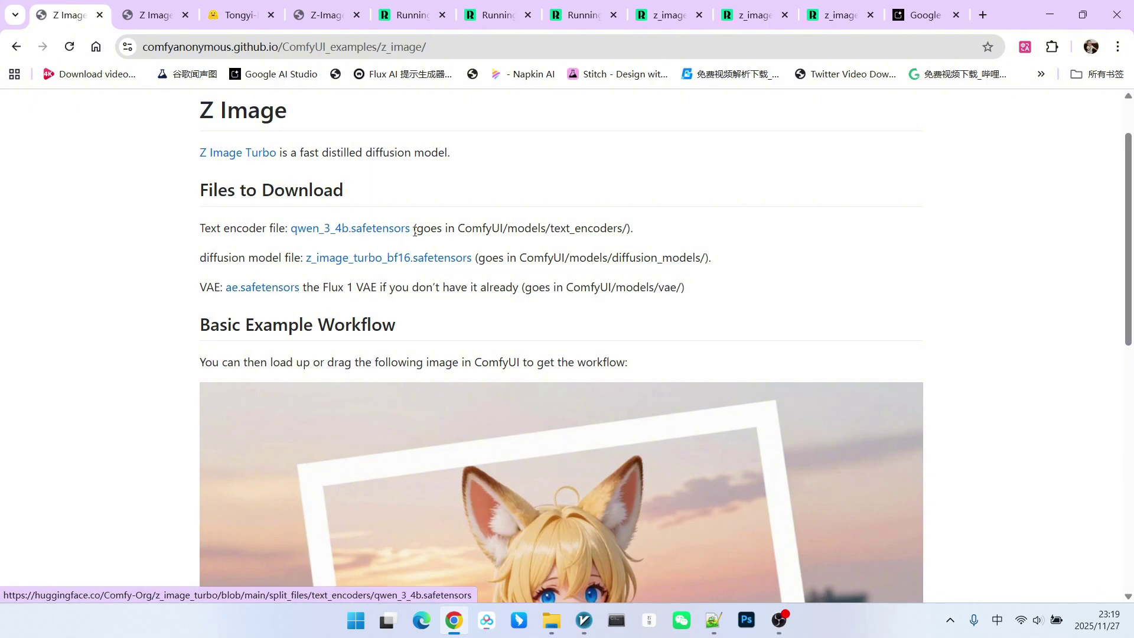
Step: Look over the example workflow, then switch to the RunningHub tab with Ctrl+5
{"action": "scroll", "coordinate": [271, 241], "scroll_direction": "down", "scroll_amount": 1}
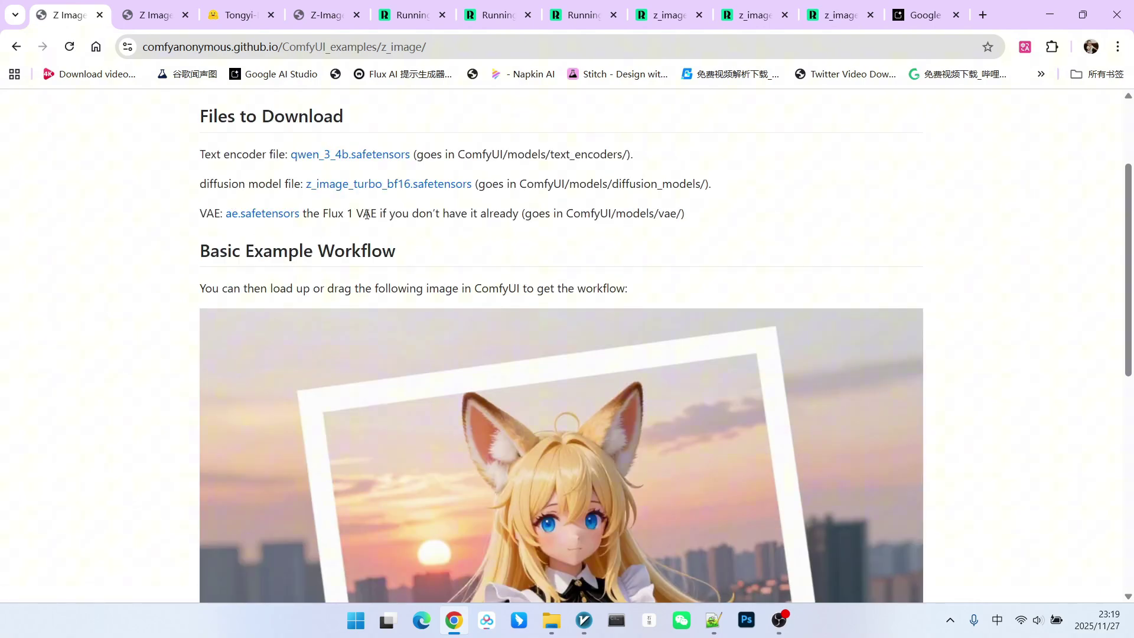
{"action": "scroll", "coordinate": [516, 225], "scroll_direction": "up", "scroll_amount": 1}
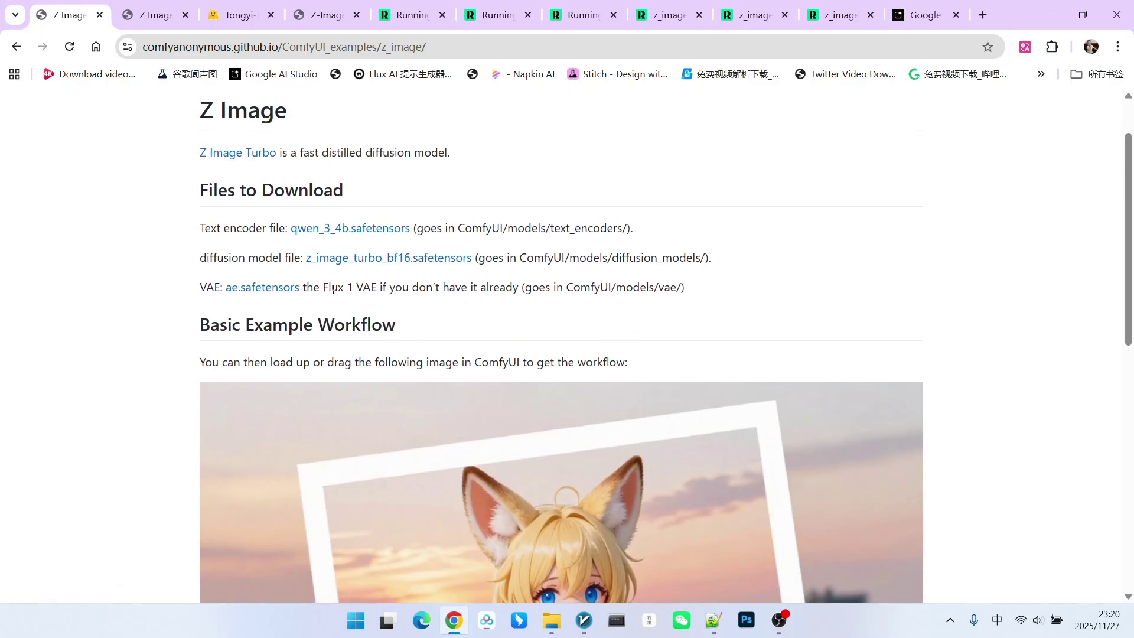
{"action": "scroll", "coordinate": [664, 183], "scroll_direction": "down", "scroll_amount": 3}
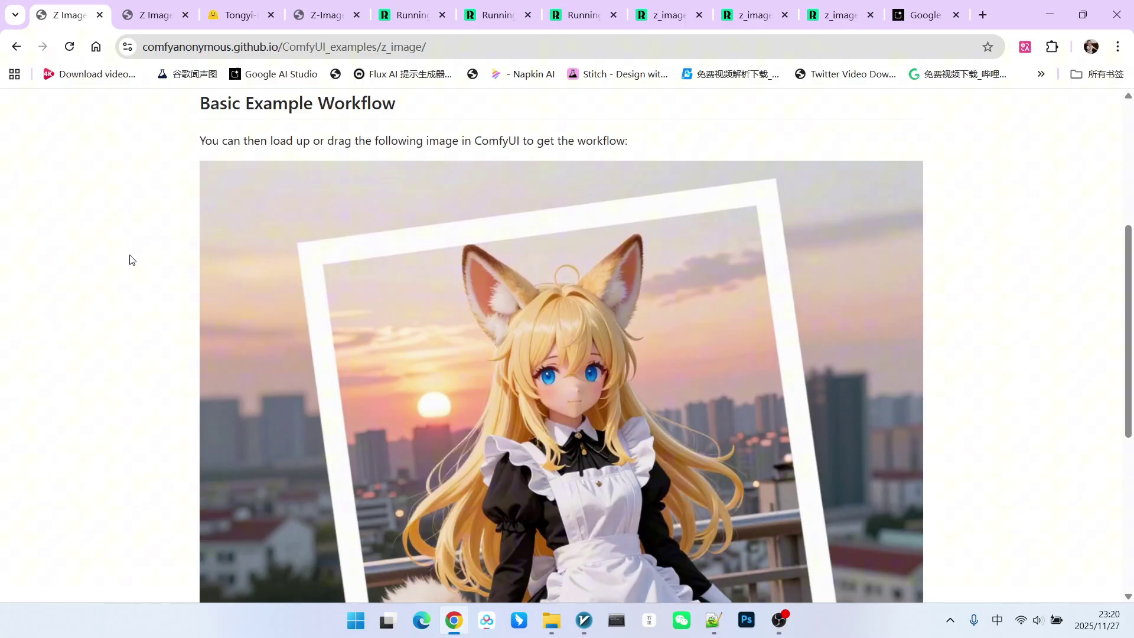
{"action": "scroll", "coordinate": [167, 275], "scroll_direction": "up", "scroll_amount": 2}
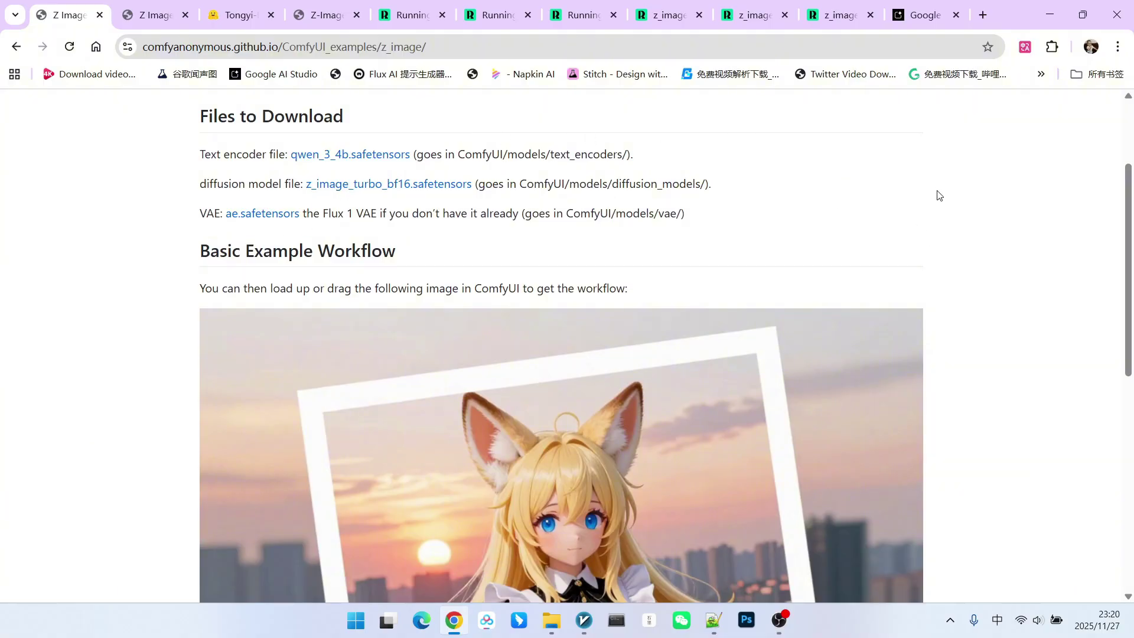
{"action": "key", "text": "ctrl+5"}
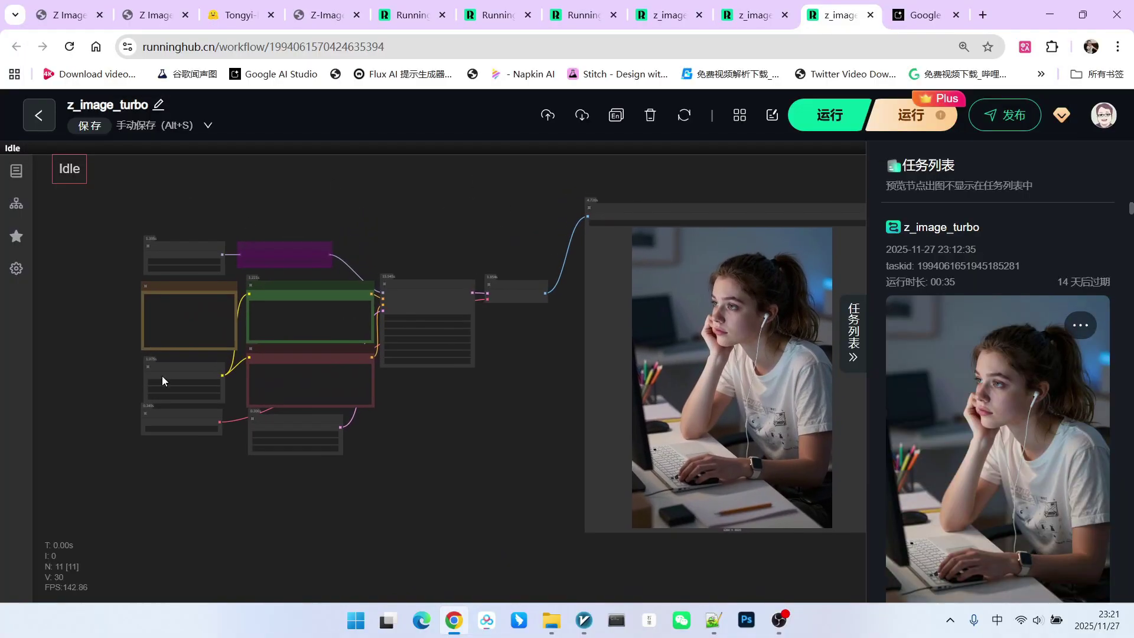
{"action": "scroll", "coordinate": [132, 264], "scroll_direction": "up", "scroll_amount": 10}
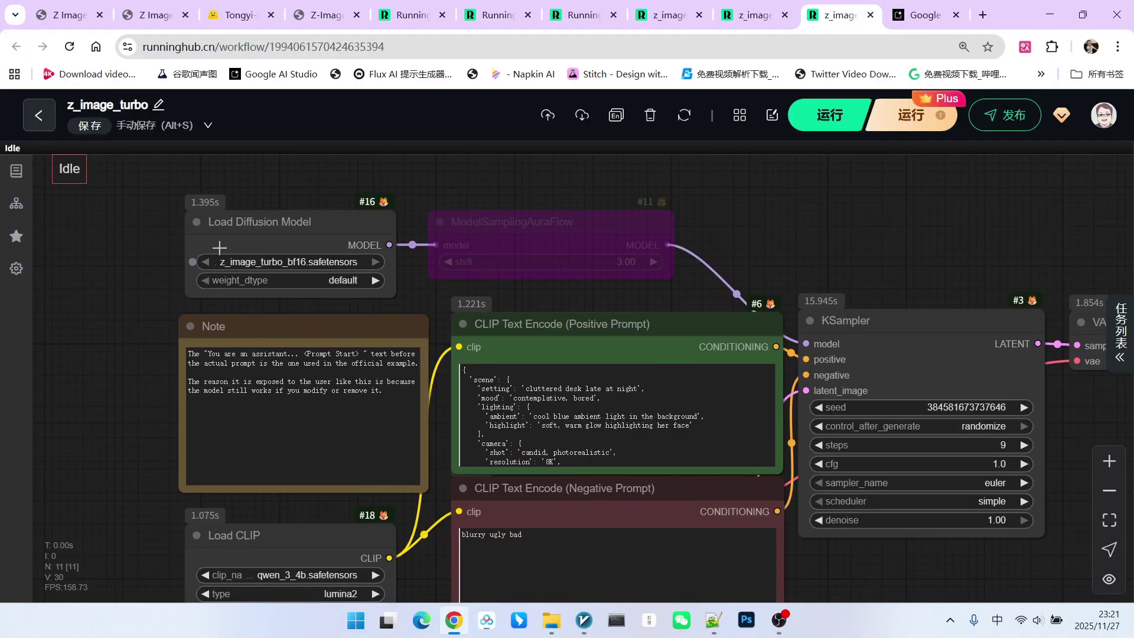
{"action": "left_click", "coordinate": [248, 225]}
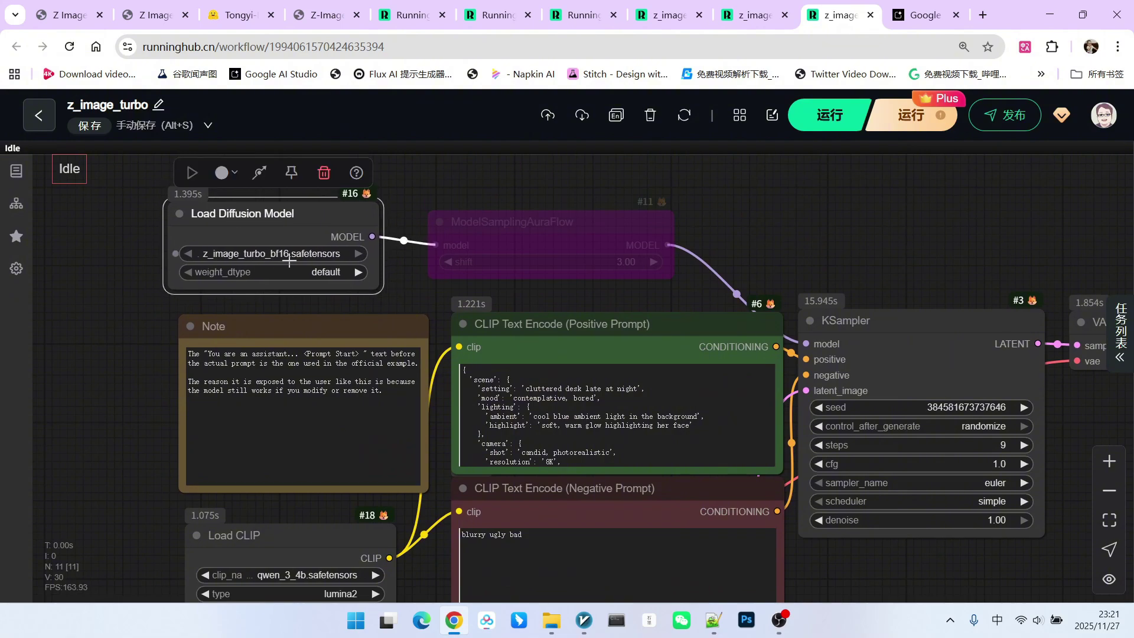
{"action": "scroll", "coordinate": [291, 260], "scroll_direction": "down", "scroll_amount": 5}
{"action": "scroll", "coordinate": [340, 281], "scroll_direction": "up", "scroll_amount": 2}
{"action": "left_click", "coordinate": [340, 281]}
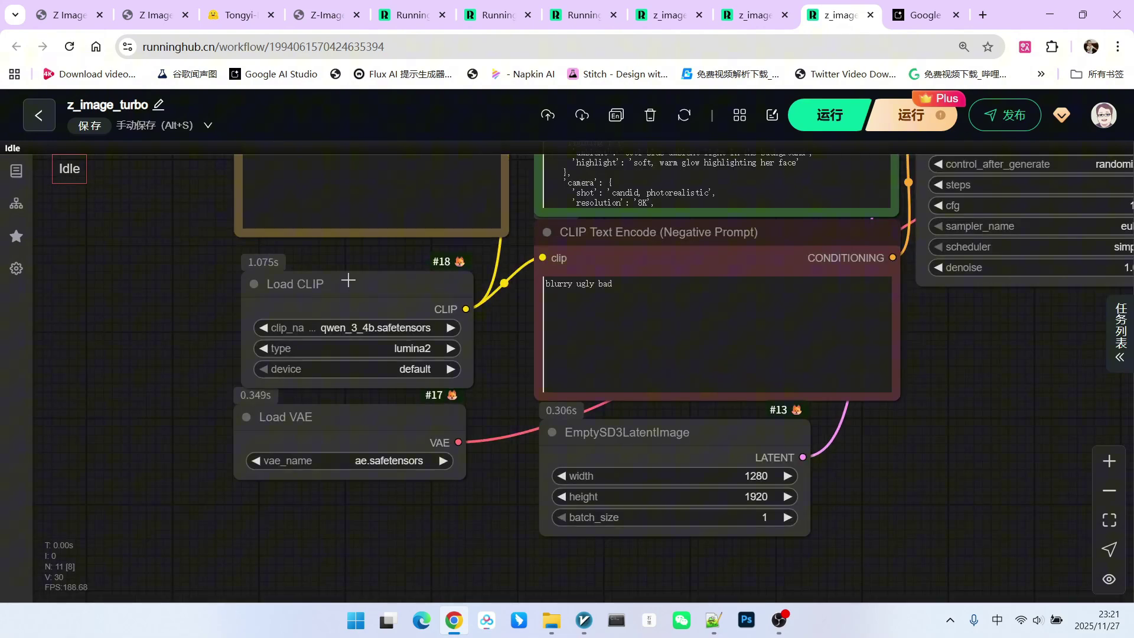
{"action": "scroll", "coordinate": [341, 281], "scroll_direction": "up", "scroll_amount": 4}
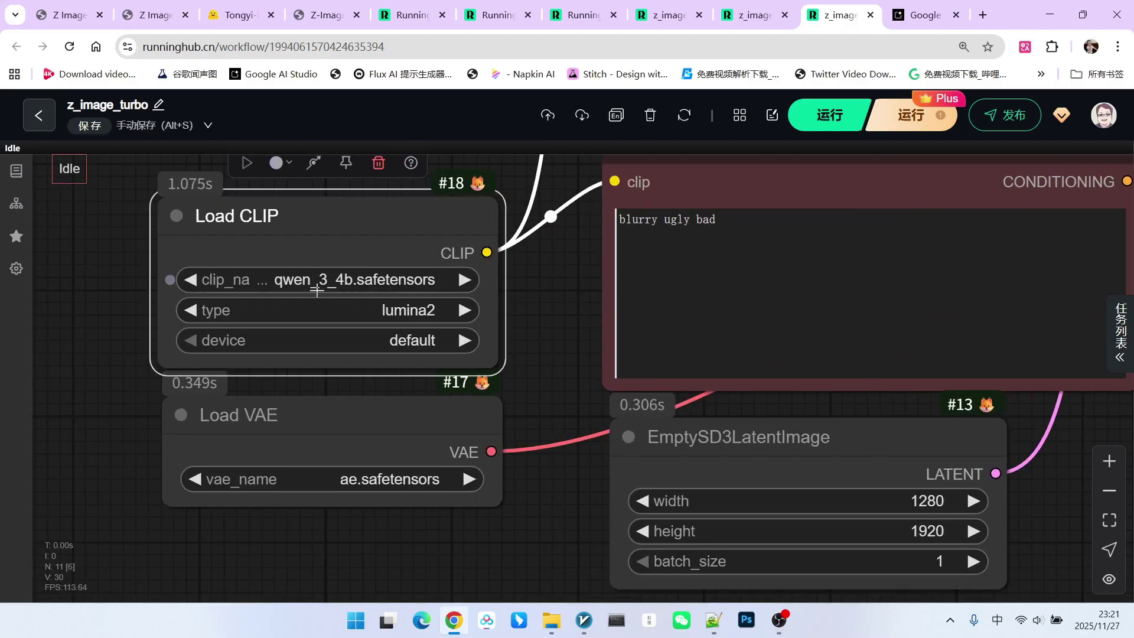
{"action": "left_click_drag", "start_coordinate": [314, 433], "coordinate": [377, 414]}
{"action": "scroll", "coordinate": [384, 370], "scroll_direction": "down", "scroll_amount": 1}
{"action": "scroll", "coordinate": [389, 371], "scroll_direction": "right", "scroll_amount": 5}
{"action": "left_click_drag", "start_coordinate": [486, 419], "coordinate": [408, 423]}
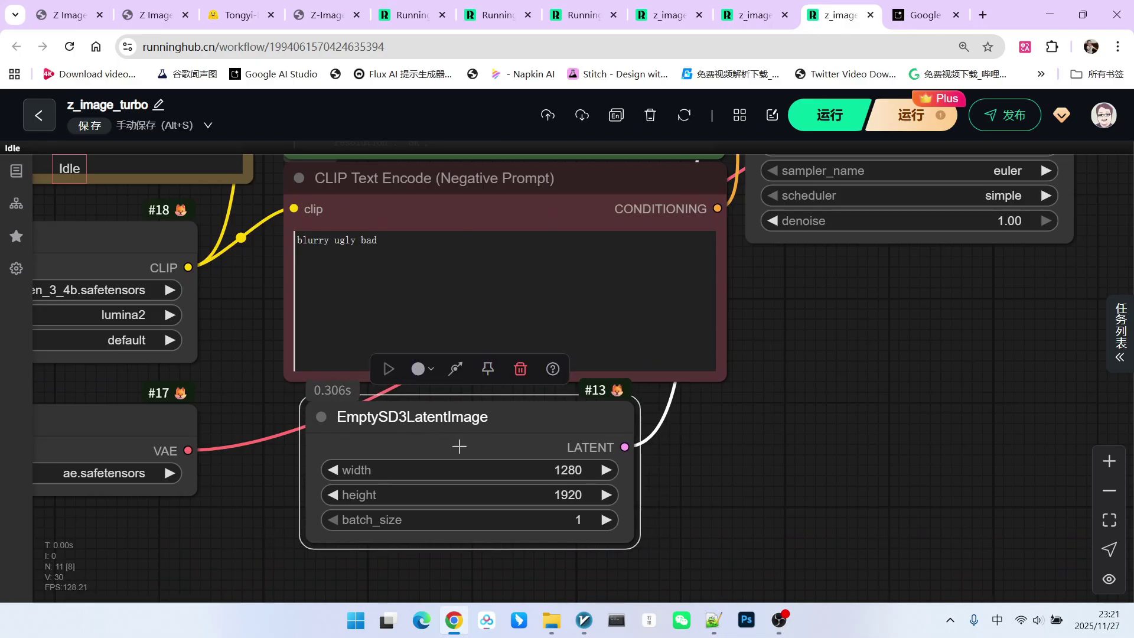
{"action": "scroll", "coordinate": [459, 437], "scroll_direction": "down", "scroll_amount": 3}
{"action": "scroll", "coordinate": [878, 387], "scroll_direction": "up", "scroll_amount": 3}
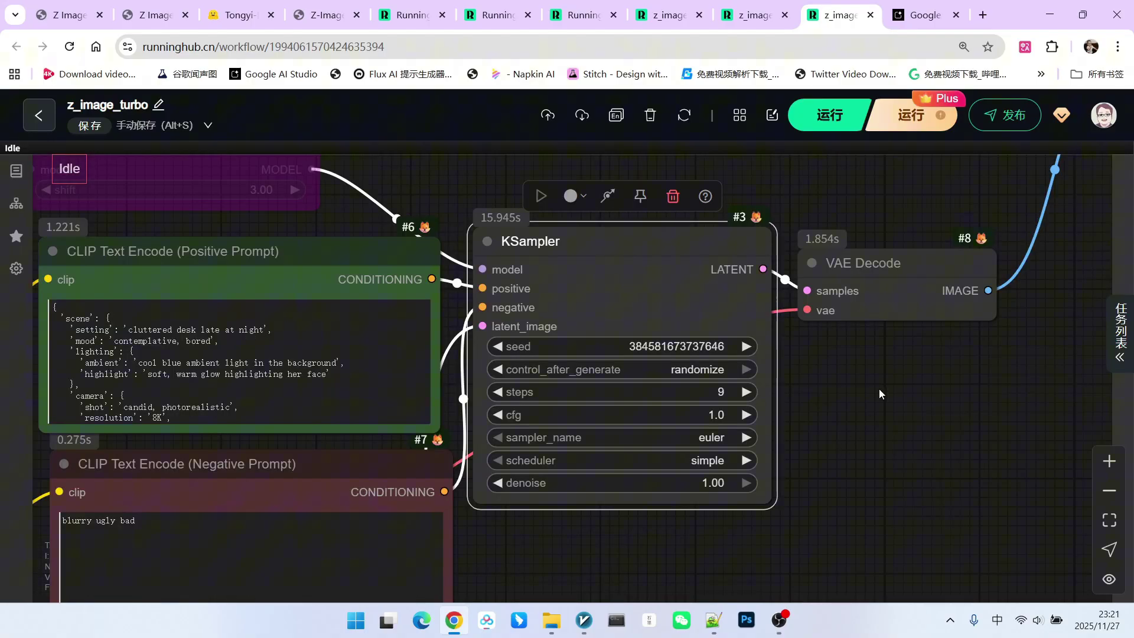
{"action": "left_click_drag", "start_coordinate": [878, 381], "coordinate": [877, 336]}
{"action": "scroll", "coordinate": [875, 324], "scroll_direction": "up", "scroll_amount": 3}
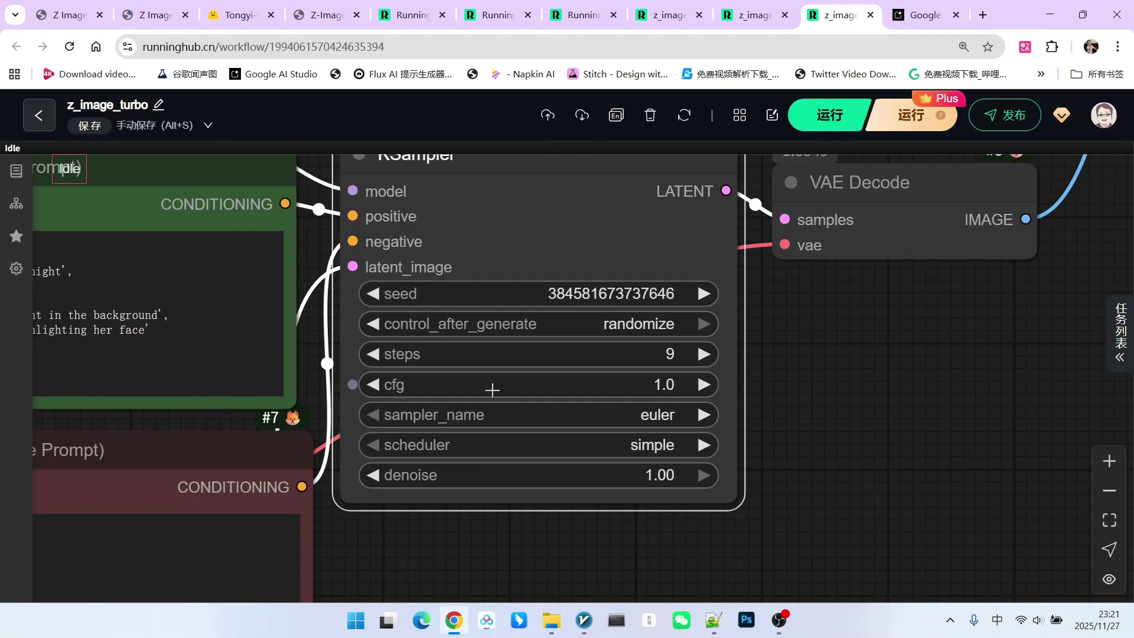
{"action": "scroll", "coordinate": [910, 390], "scroll_direction": "down", "scroll_amount": 3}
{"action": "left_click_drag", "start_coordinate": [910, 390], "coordinate": [462, 330]}
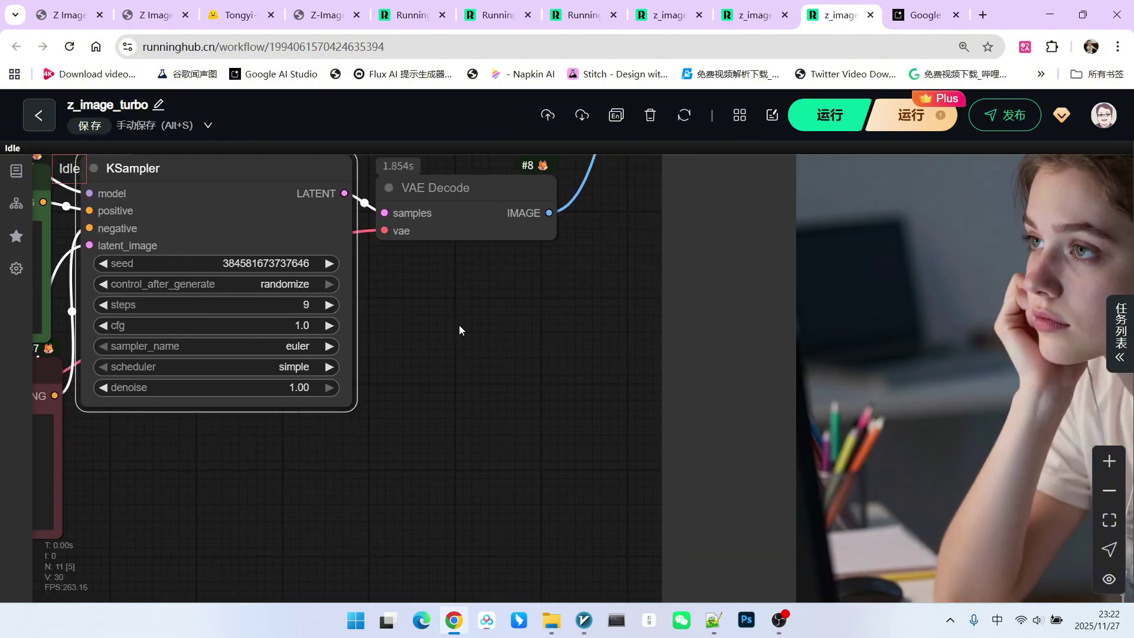
{"action": "scroll", "coordinate": [459, 326], "scroll_direction": "down", "scroll_amount": 3}
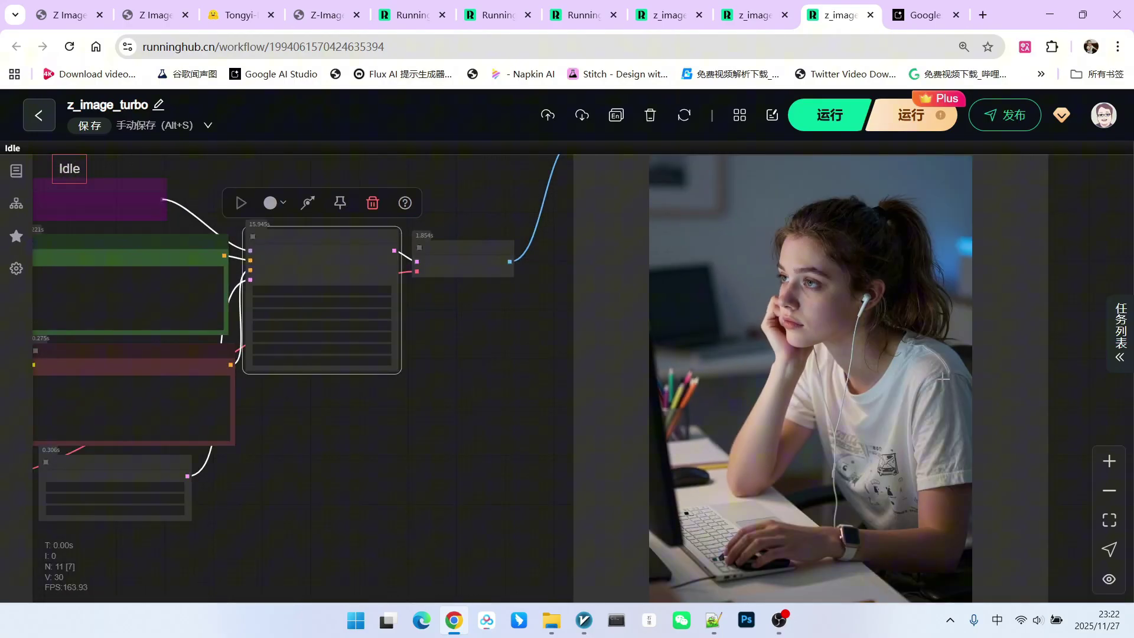
{"action": "scroll", "coordinate": [957, 368], "scroll_direction": "down", "scroll_amount": 2}
{"action": "left_click_drag", "start_coordinate": [998, 380], "coordinate": [880, 380]}
{"action": "scroll", "coordinate": [853, 312], "scroll_direction": "up", "scroll_amount": 3}
{"action": "scroll", "coordinate": [886, 337], "scroll_direction": "up", "scroll_amount": 3}
{"action": "scroll", "coordinate": [895, 324], "scroll_direction": "down", "scroll_amount": 3}
{"action": "scroll", "coordinate": [558, 268], "scroll_direction": "up", "scroll_amount": 9}
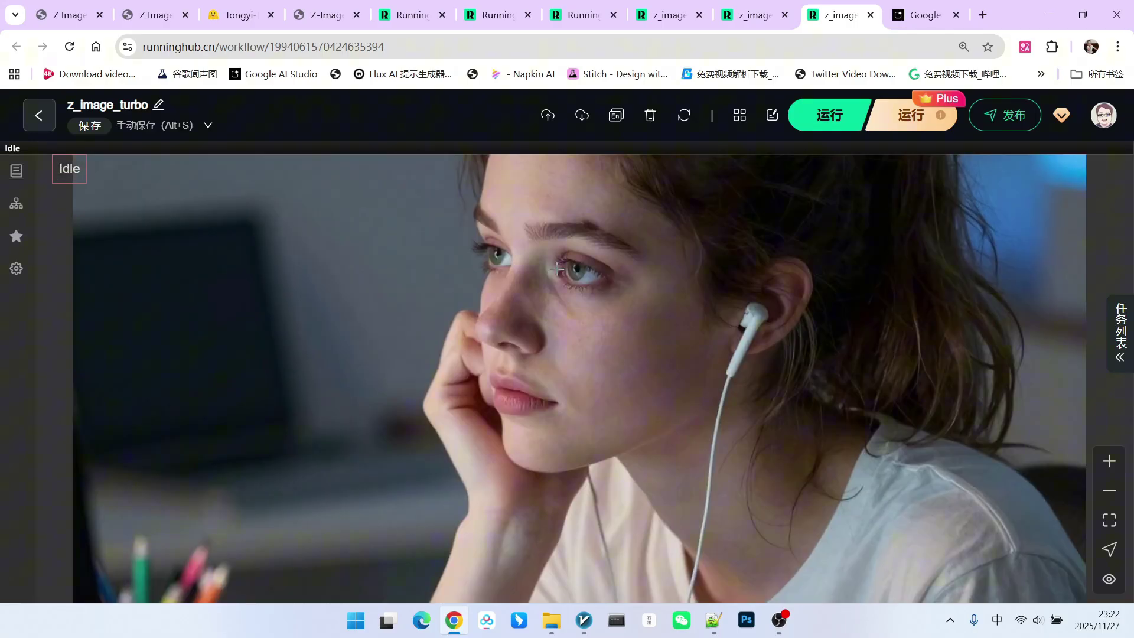
{"action": "scroll", "coordinate": [559, 269], "scroll_direction": "up", "scroll_amount": 4}
{"action": "scroll", "coordinate": [780, 448], "scroll_direction": "up", "scroll_amount": 2}
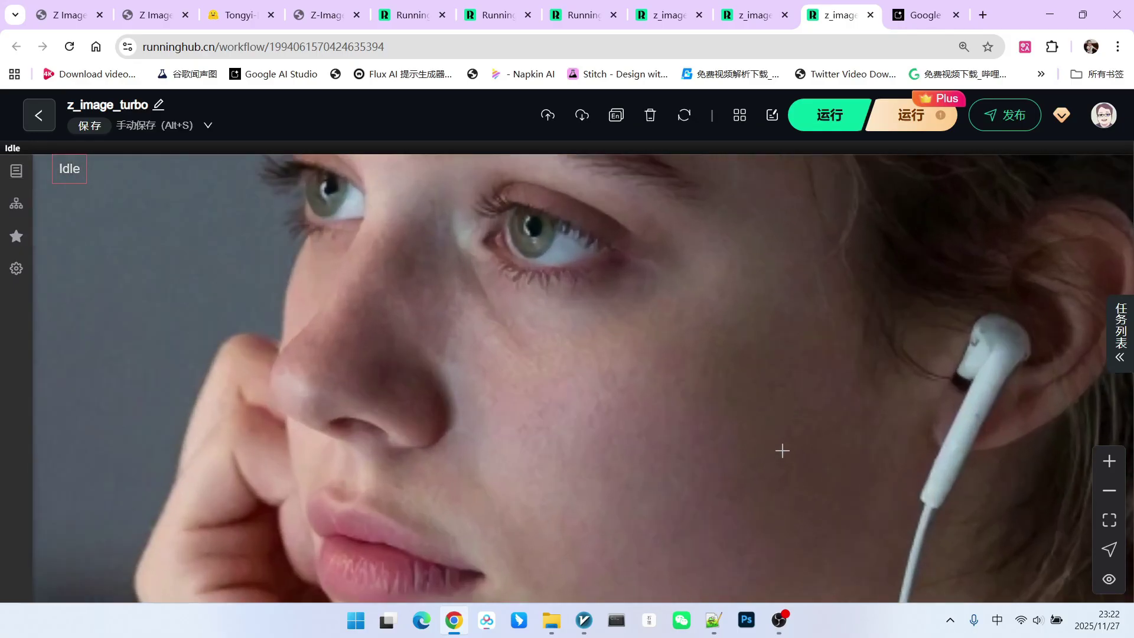
{"action": "scroll", "coordinate": [781, 448], "scroll_direction": "up", "scroll_amount": 2}
{"action": "scroll", "coordinate": [638, 360], "scroll_direction": "down", "scroll_amount": 3}
{"action": "scroll", "coordinate": [626, 371], "scroll_direction": "down", "scroll_amount": 6}
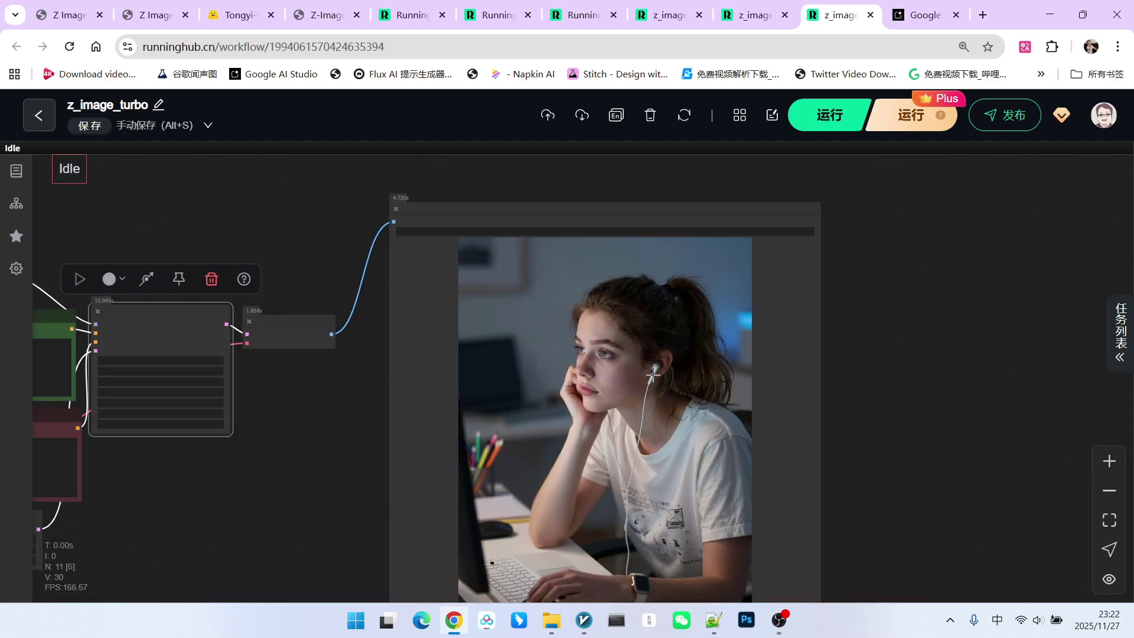
{"action": "left_click_drag", "start_coordinate": [882, 412], "coordinate": [936, 332]}
{"action": "scroll", "coordinate": [728, 473], "scroll_direction": "up", "scroll_amount": 3}
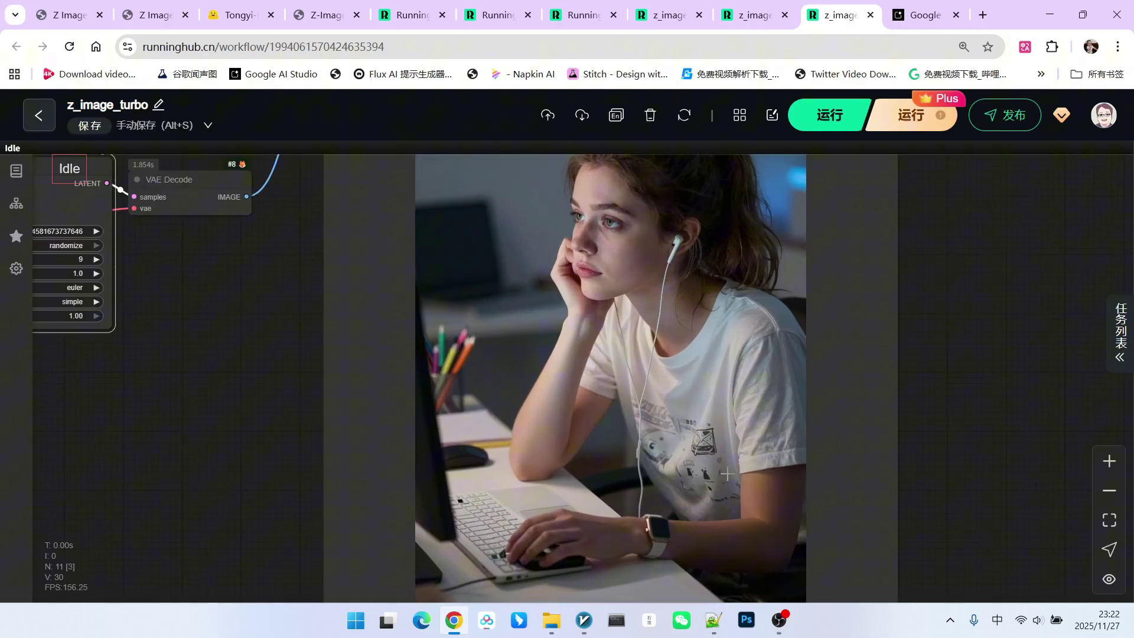
{"action": "scroll", "coordinate": [733, 467], "scroll_direction": "down", "scroll_amount": 3}
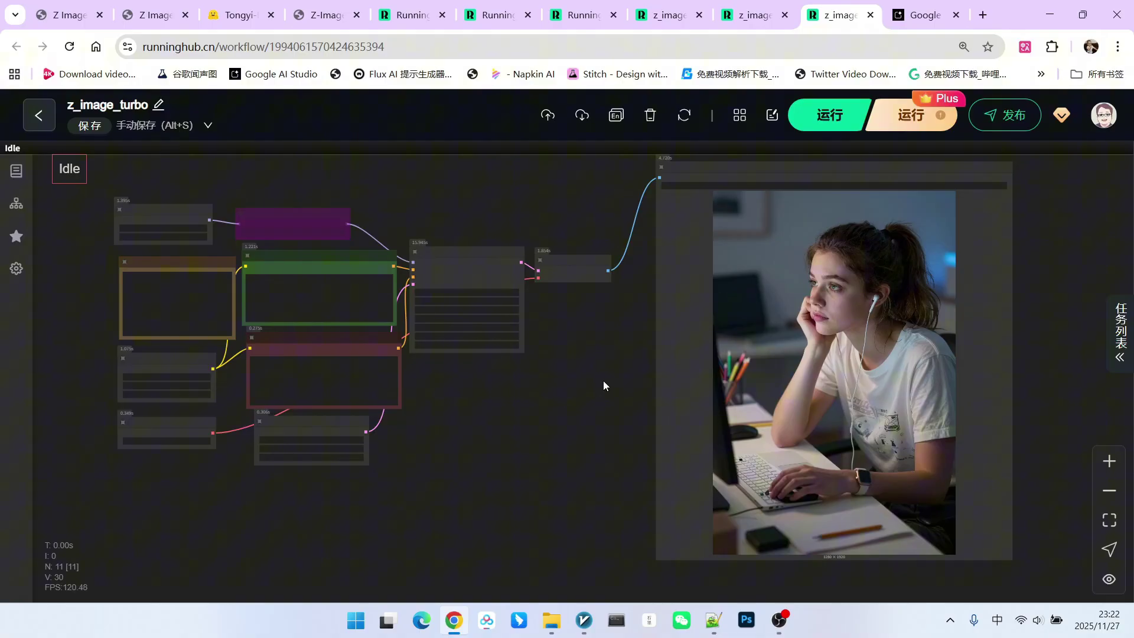
Step: Run the z_image_turbo workflow to generate a new portrait of the girl at her desk
{"action": "left_click_drag", "start_coordinate": [602, 386], "coordinate": [578, 393]}
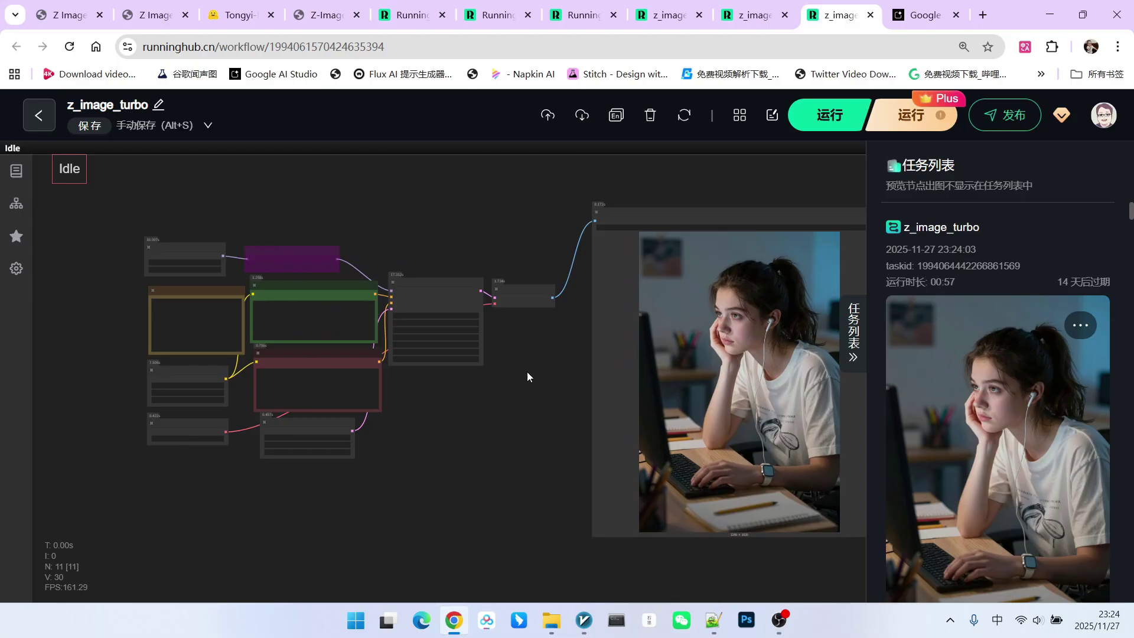
{"action": "left_click", "coordinate": [830, 116]}
{"action": "scroll", "coordinate": [531, 353], "scroll_direction": "up", "scroll_amount": 5}
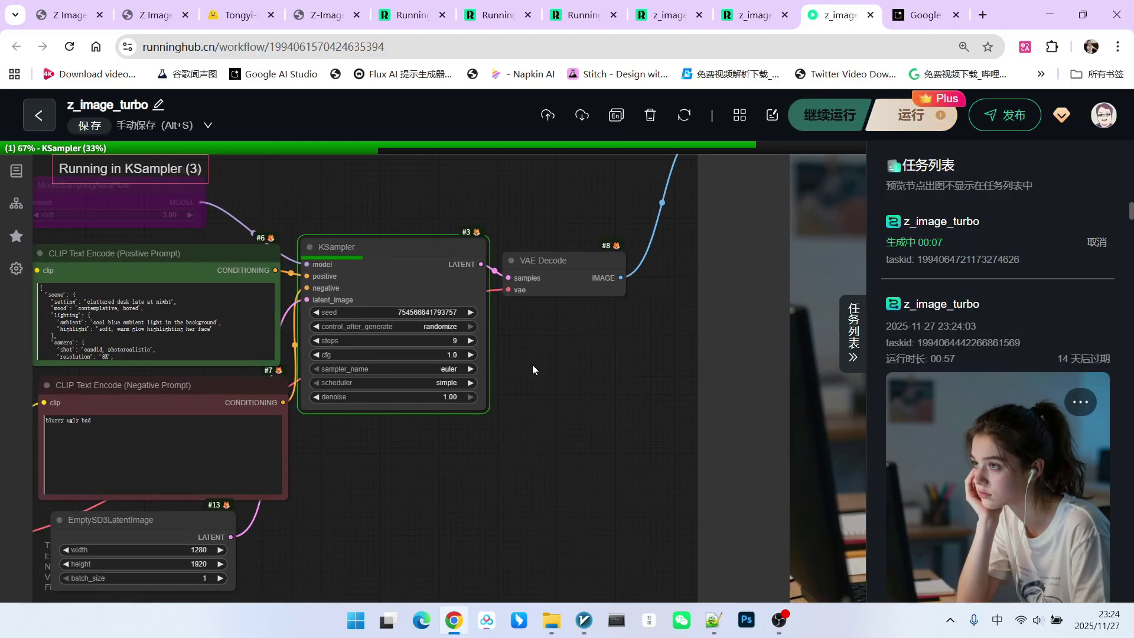
{"action": "scroll", "coordinate": [537, 358], "scroll_direction": "down", "scroll_amount": 5}
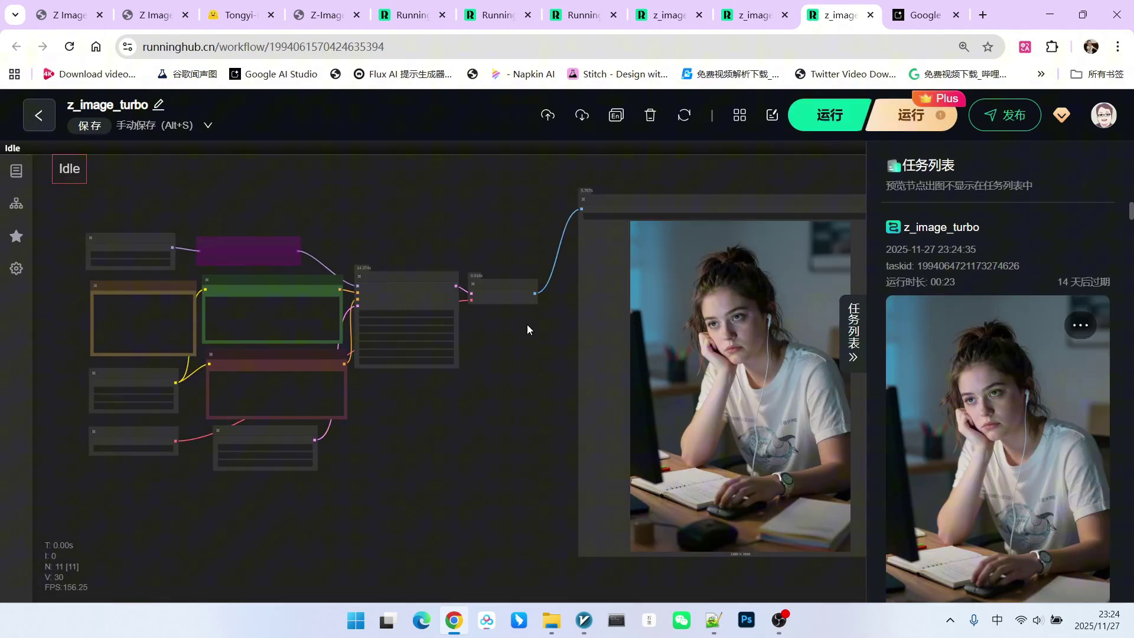
{"action": "scroll", "coordinate": [717, 279], "scroll_direction": "down", "scroll_amount": 1}
Step: Zoom around the graph to confirm the 1280×1920 EmptySD3LatentImage size and the result
{"action": "scroll", "coordinate": [797, 331], "scroll_direction": "up", "scroll_amount": 5}
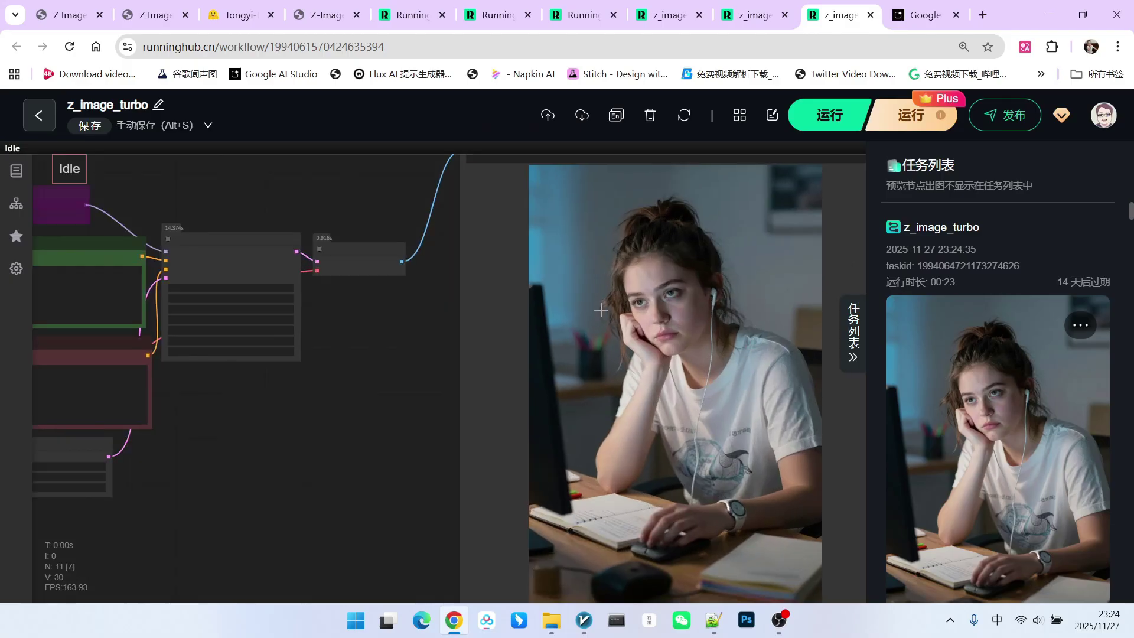
{"action": "scroll", "coordinate": [602, 343], "scroll_direction": "down", "scroll_amount": 4}
{"action": "scroll", "coordinate": [686, 246], "scroll_direction": "down", "scroll_amount": 1}
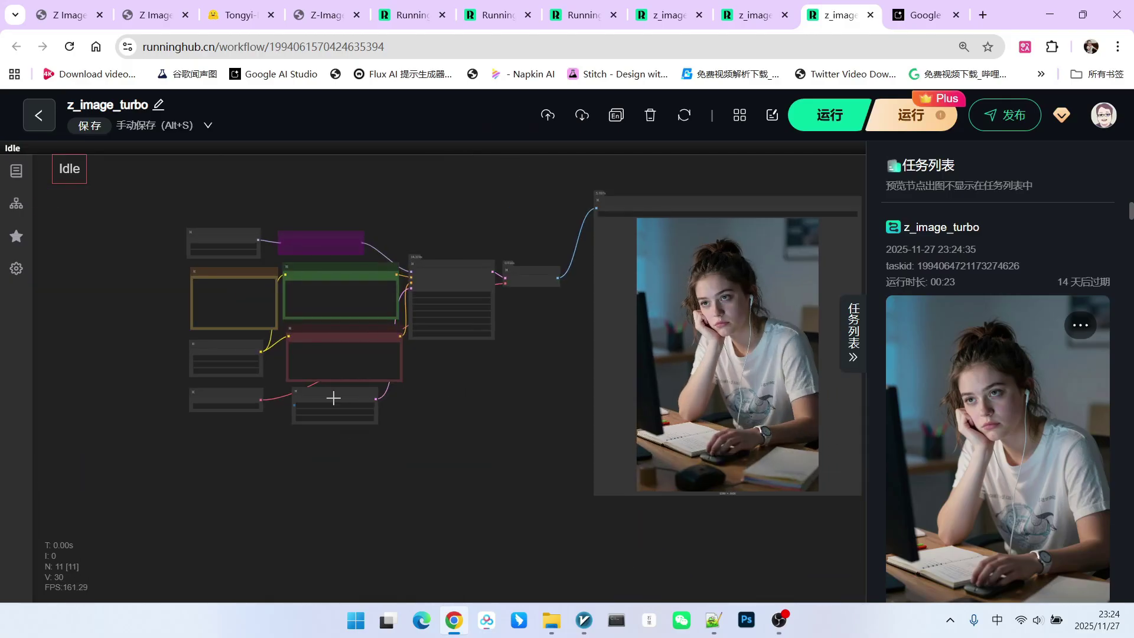
{"action": "scroll", "coordinate": [337, 401], "scroll_direction": "up", "scroll_amount": 10}
{"action": "scroll", "coordinate": [345, 411], "scroll_direction": "up", "scroll_amount": 5}
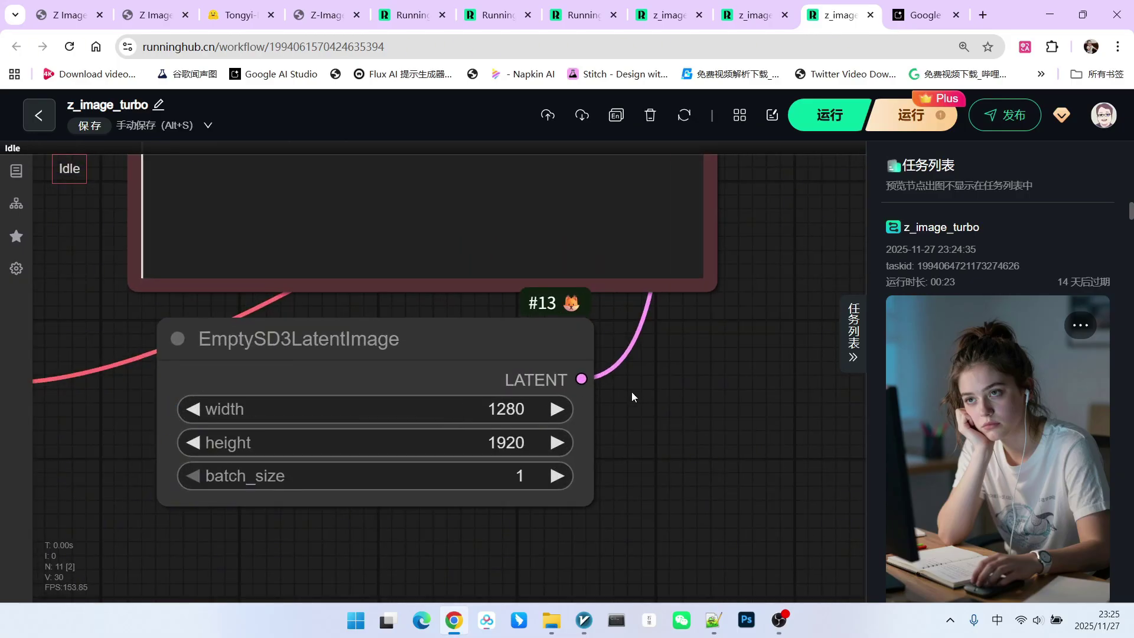
{"action": "scroll", "coordinate": [638, 383], "scroll_direction": "down", "scroll_amount": 3}
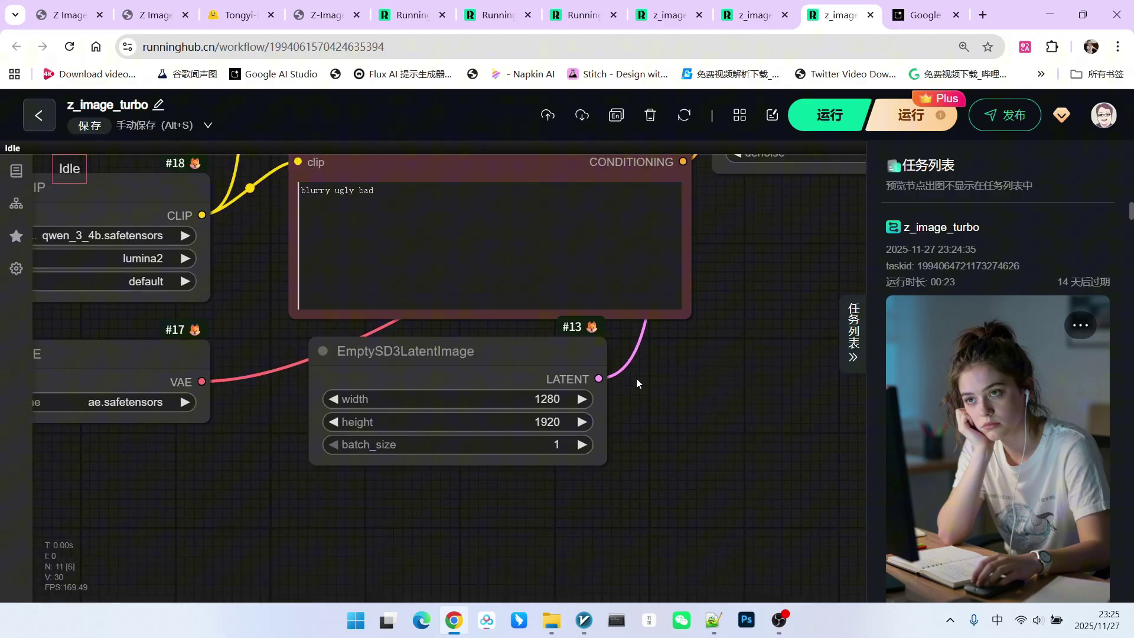
{"action": "scroll", "coordinate": [633, 378], "scroll_direction": "down", "scroll_amount": 8}
{"action": "scroll", "coordinate": [630, 421], "scroll_direction": "up", "scroll_amount": 7}
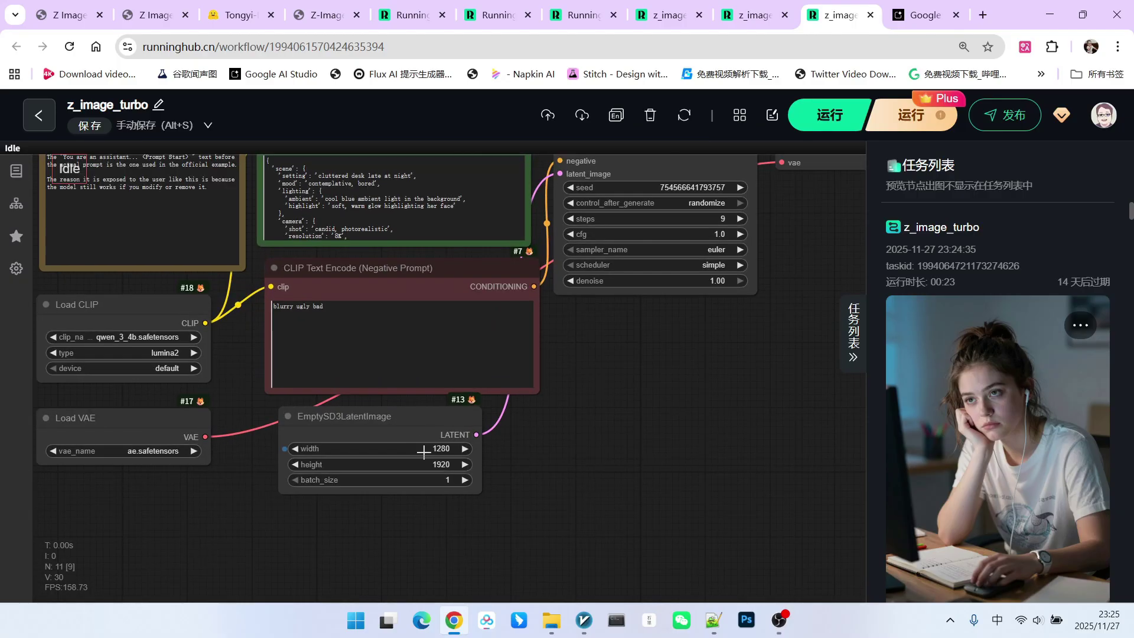
{"action": "scroll", "coordinate": [629, 426], "scroll_direction": "down", "scroll_amount": 6}
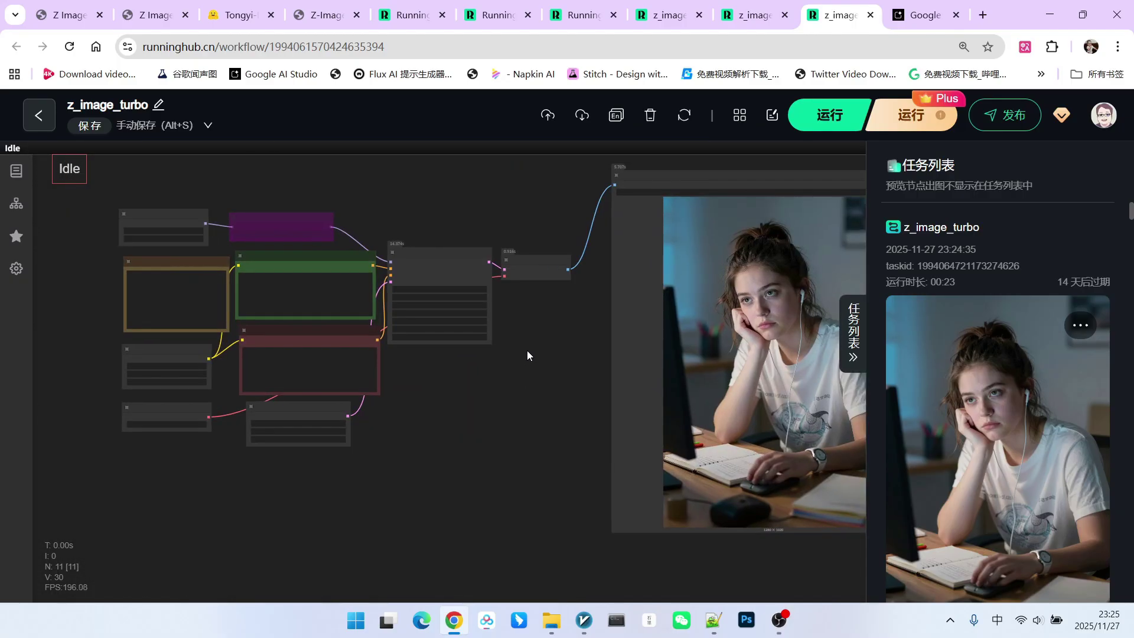
{"action": "left_click_drag", "start_coordinate": [534, 357], "coordinate": [458, 377]}
{"action": "scroll", "coordinate": [499, 364], "scroll_direction": "down", "scroll_amount": 1}
Step: Open the pink-gown mossy-rock portrait in Photos, zoom in, then close it back to the folder
{"action": "scroll", "coordinate": [456, 377], "scroll_direction": "up", "scroll_amount": 8}
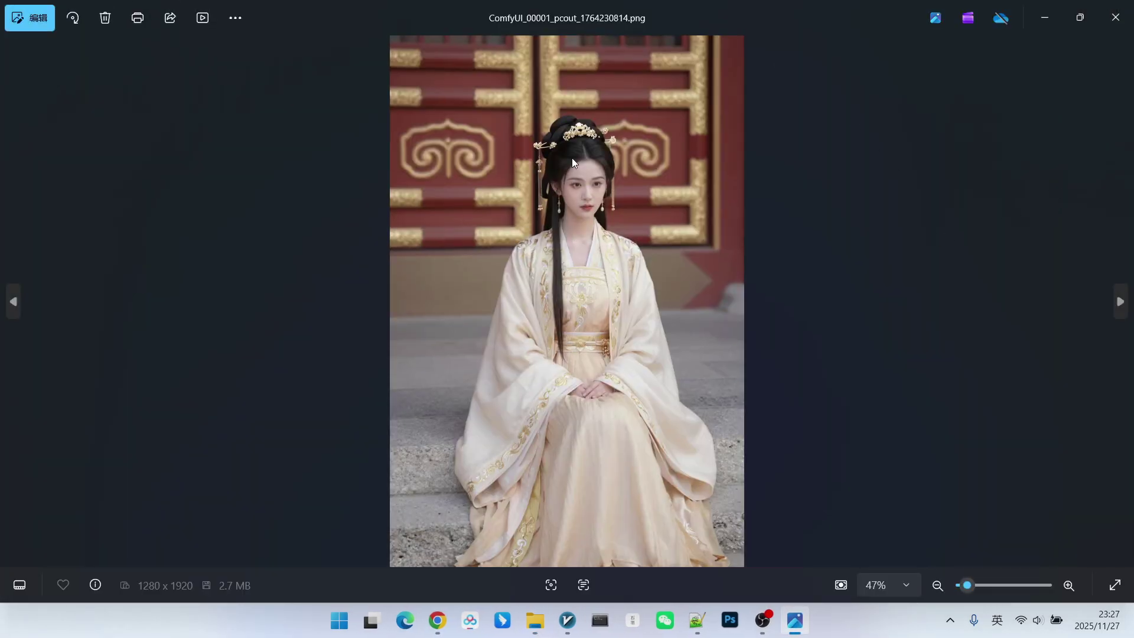
{"action": "scroll", "coordinate": [629, 364], "scroll_direction": "up", "scroll_amount": 8}
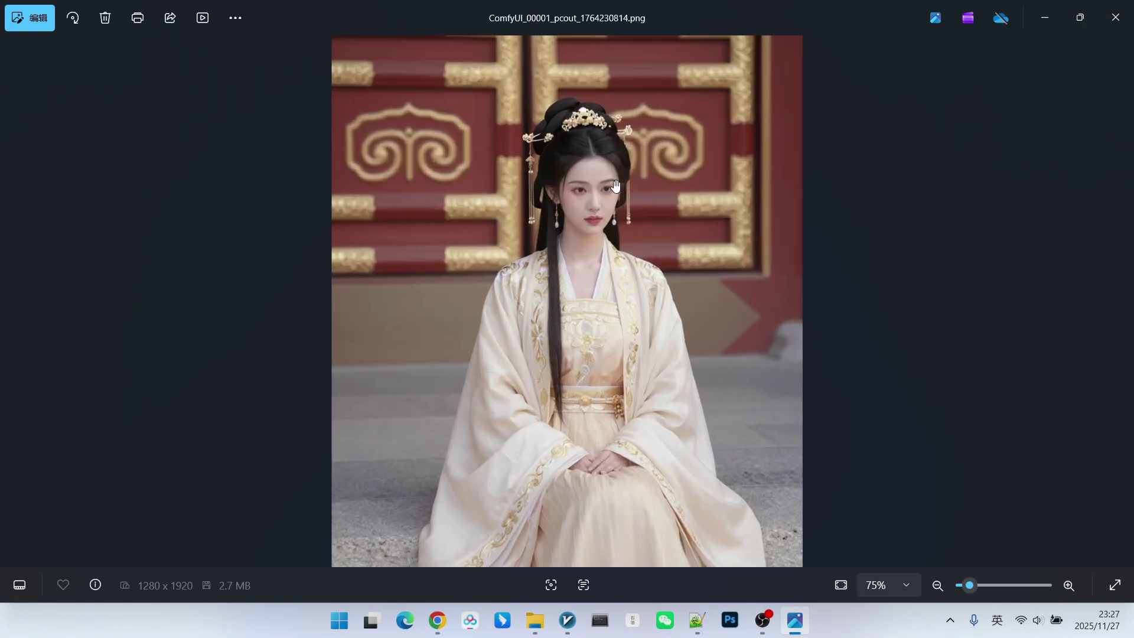
{"action": "scroll", "coordinate": [595, 368], "scroll_direction": "down", "scroll_amount": 8}
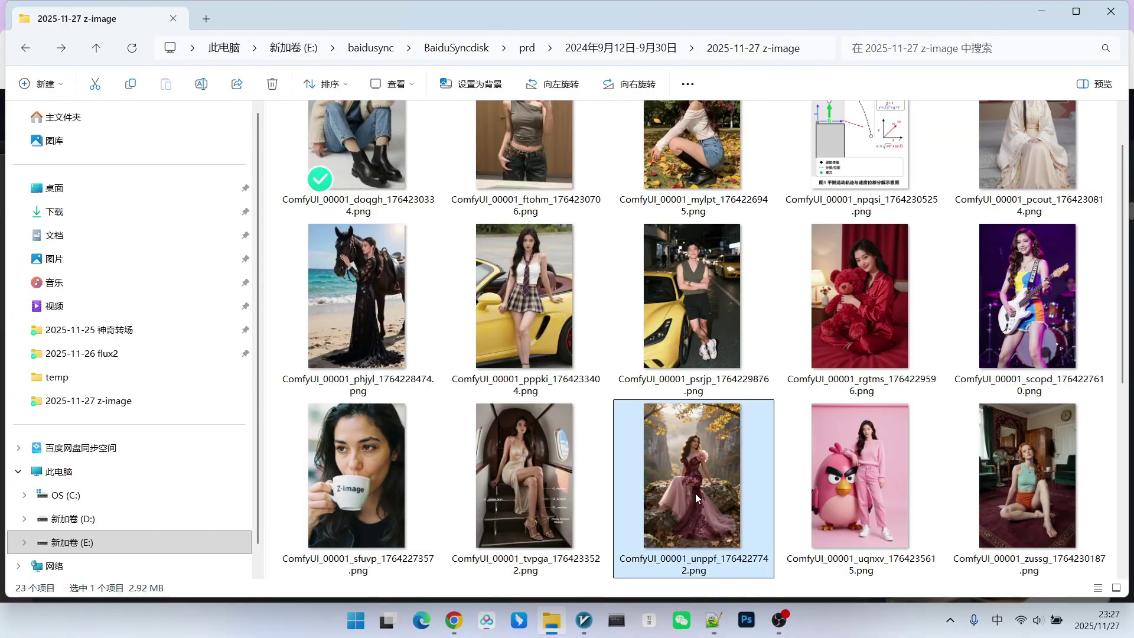
{"action": "double_click", "coordinate": [696, 494]}
{"action": "scroll", "coordinate": [661, 456], "scroll_direction": "up", "scroll_amount": 2}
{"action": "scroll", "coordinate": [654, 219], "scroll_direction": "down", "scroll_amount": 1}
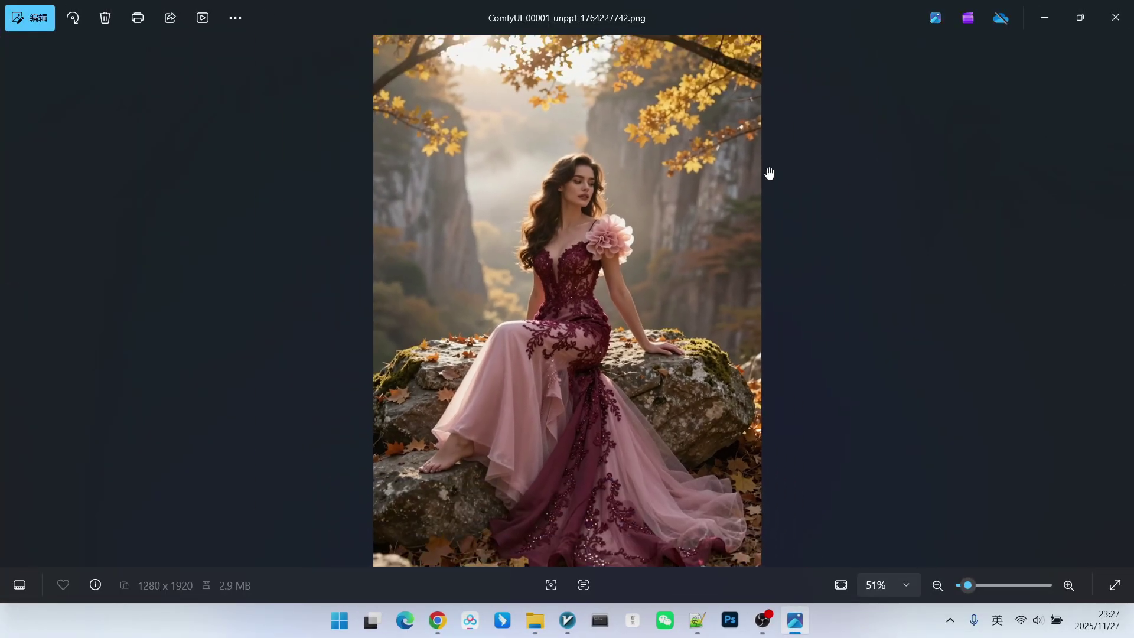
{"action": "left_click", "coordinate": [1116, 18]}
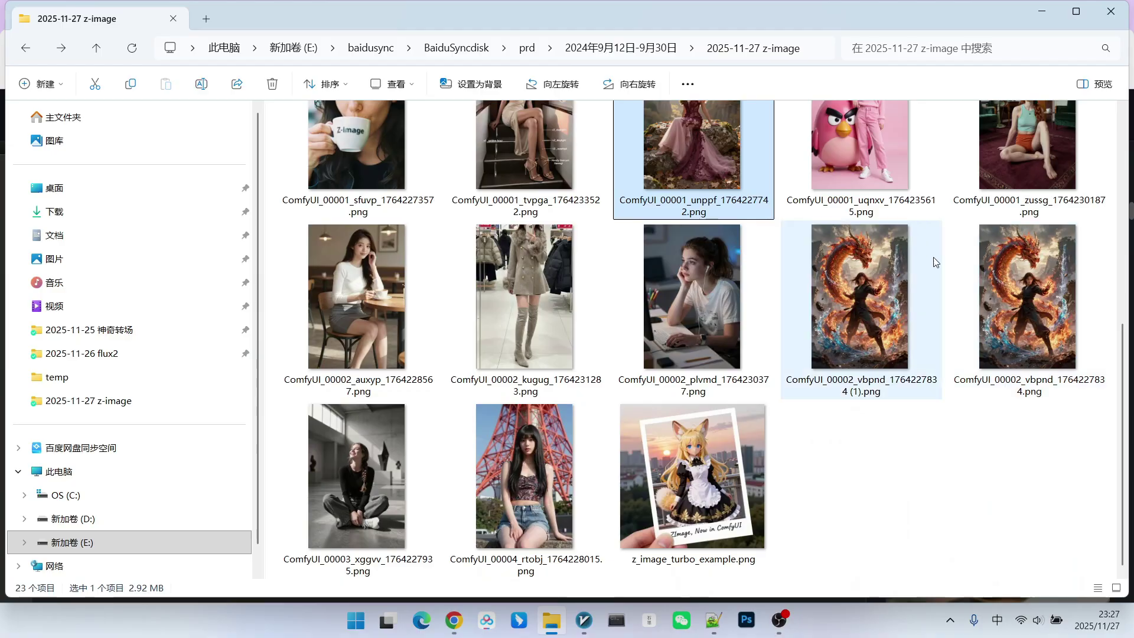
Step: Open the grey coat and boots mirror selfie, zoom to 62% and back to 47%, then close it
{"action": "left_click", "coordinate": [531, 279]}
{"action": "double_click", "coordinate": [530, 277]}
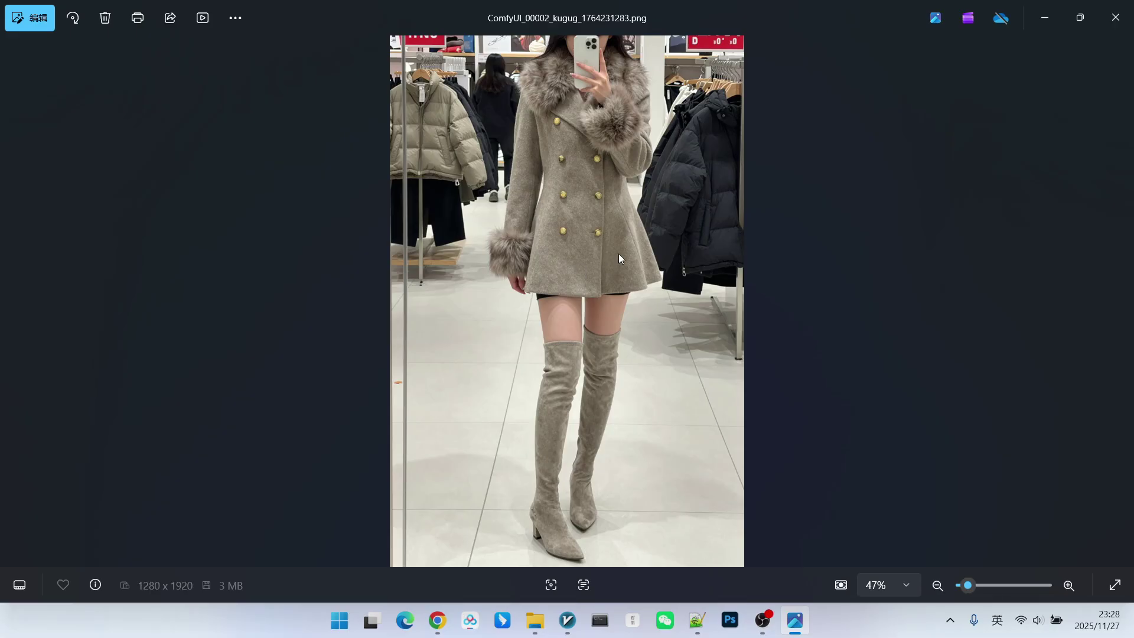
{"action": "scroll", "coordinate": [600, 240], "scroll_direction": "up", "scroll_amount": 3}
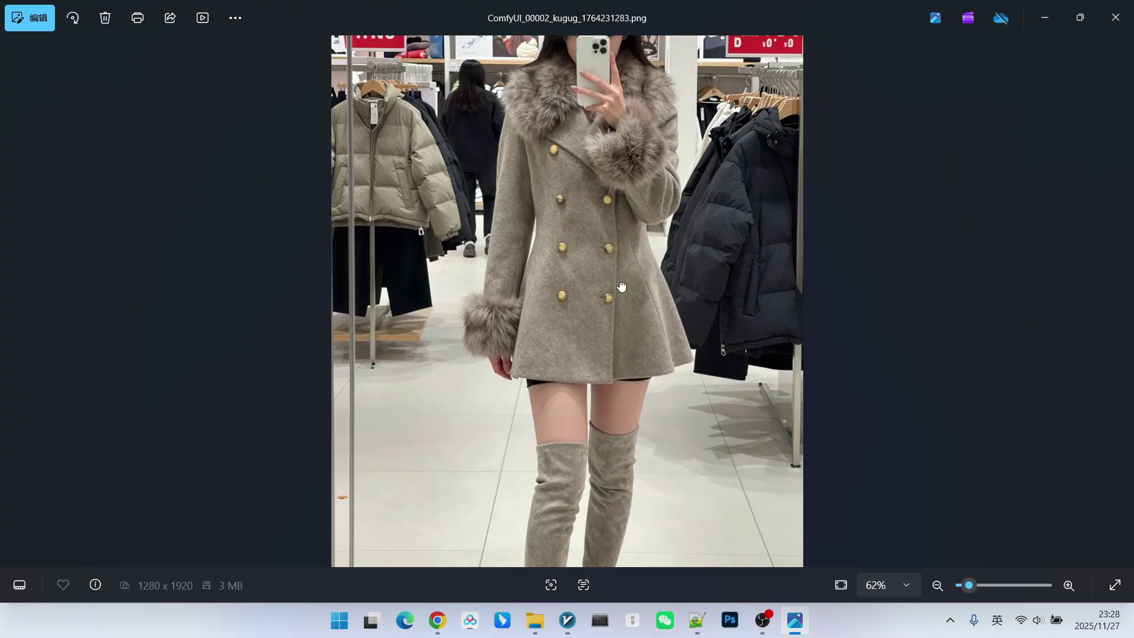
{"action": "scroll", "coordinate": [602, 65], "scroll_direction": "down", "scroll_amount": 3}
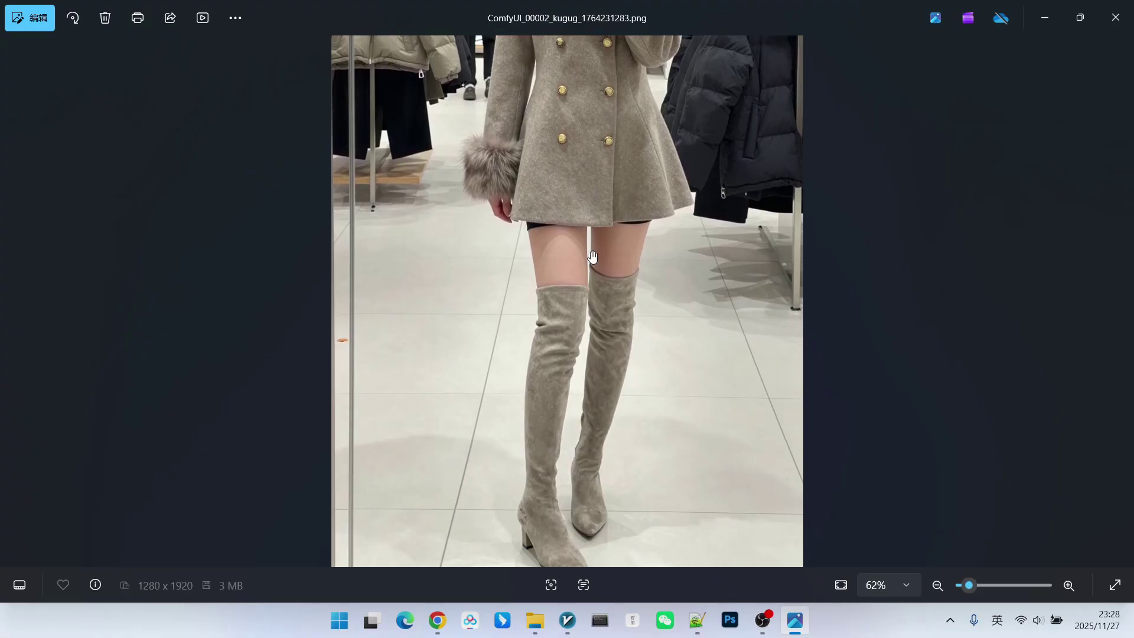
{"action": "scroll", "coordinate": [693, 204], "scroll_direction": "up", "scroll_amount": 3}
{"action": "scroll", "coordinate": [620, 127], "scroll_direction": "up", "scroll_amount": 1}
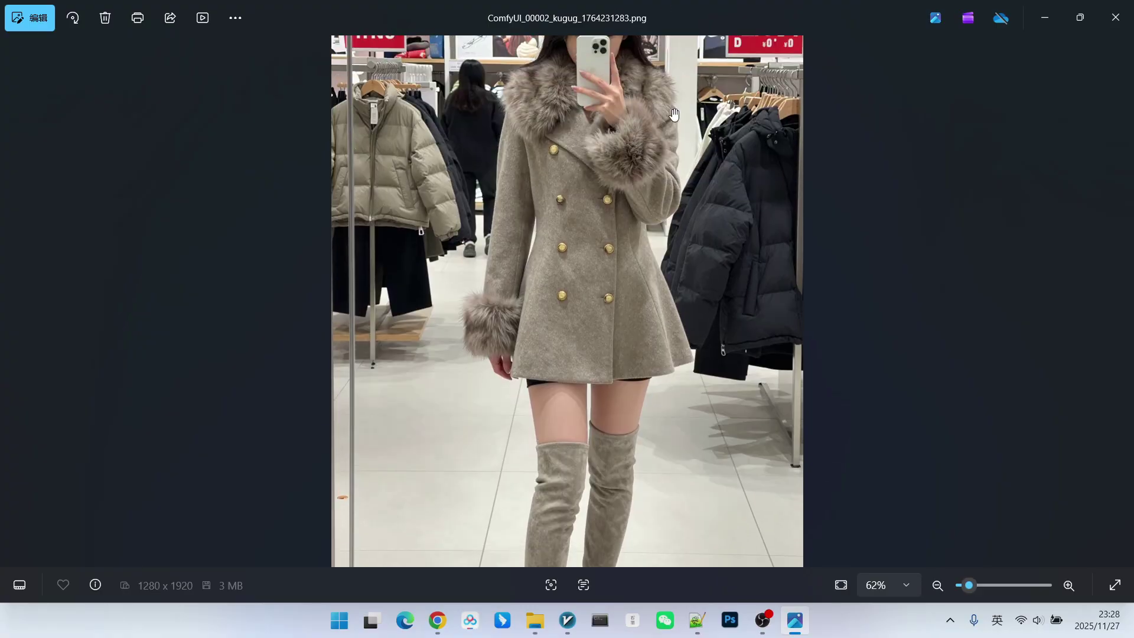
{"action": "scroll", "coordinate": [649, 142], "scroll_direction": "down", "scroll_amount": 2}
{"action": "scroll", "coordinate": [650, 138], "scroll_direction": "down", "scroll_amount": 1}
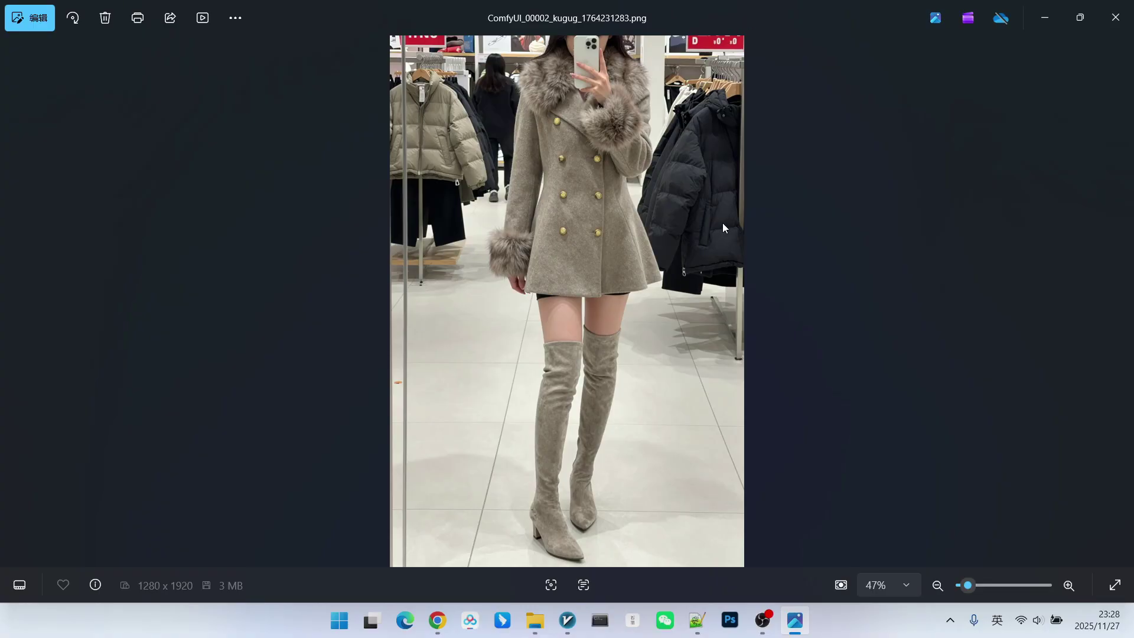
{"action": "key", "text": "alt+F4"}
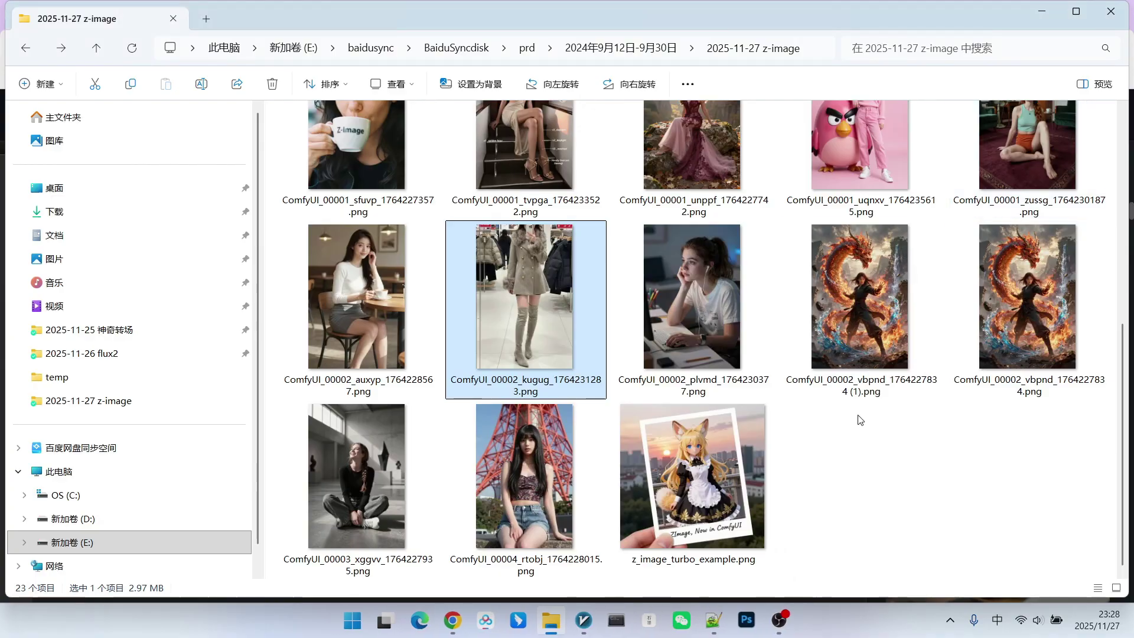
Step: Open the vbpnd (1) dragon warrior image, zoom to 314% and pan to the dragon's head, then zoom out to 75%
{"action": "double_click", "coordinate": [855, 320]}
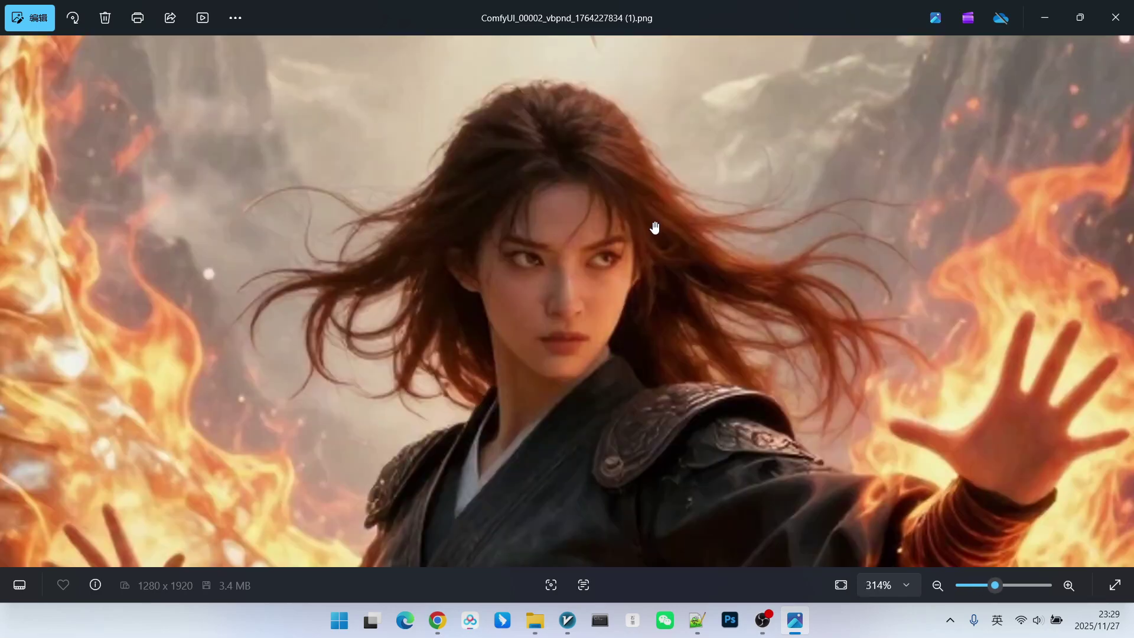
{"action": "scroll", "coordinate": [662, 216], "scroll_direction": "down", "scroll_amount": 4}
{"action": "left_click_drag", "start_coordinate": [697, 114], "coordinate": [762, 397]}
{"action": "scroll", "coordinate": [788, 188], "scroll_direction": "up", "scroll_amount": 2}
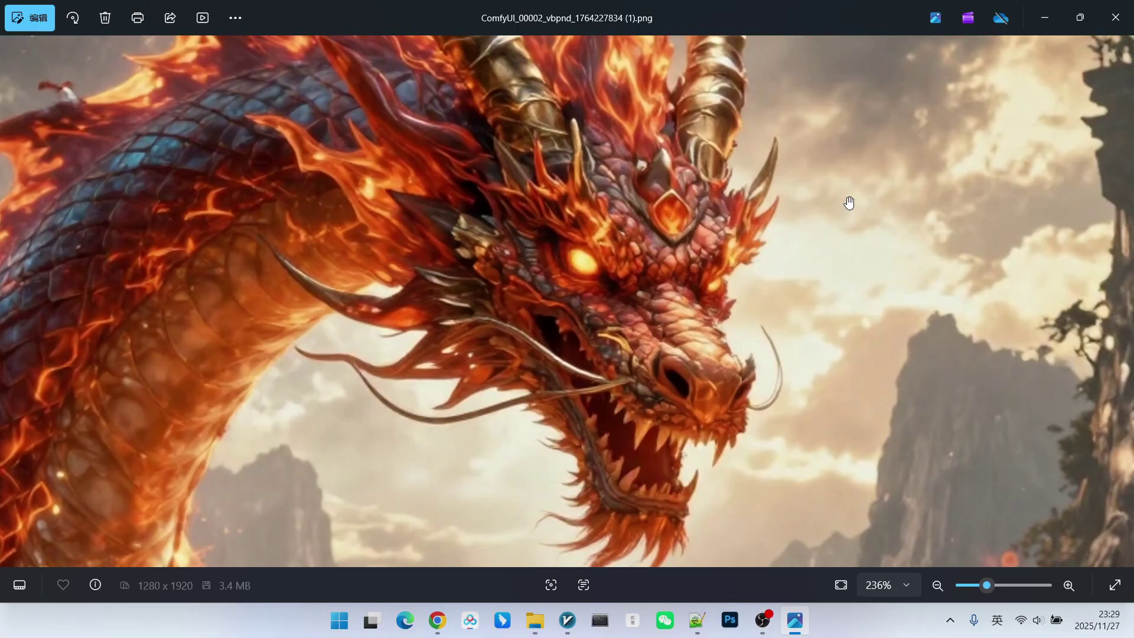
{"action": "scroll", "coordinate": [788, 220], "scroll_direction": "down", "scroll_amount": 6}
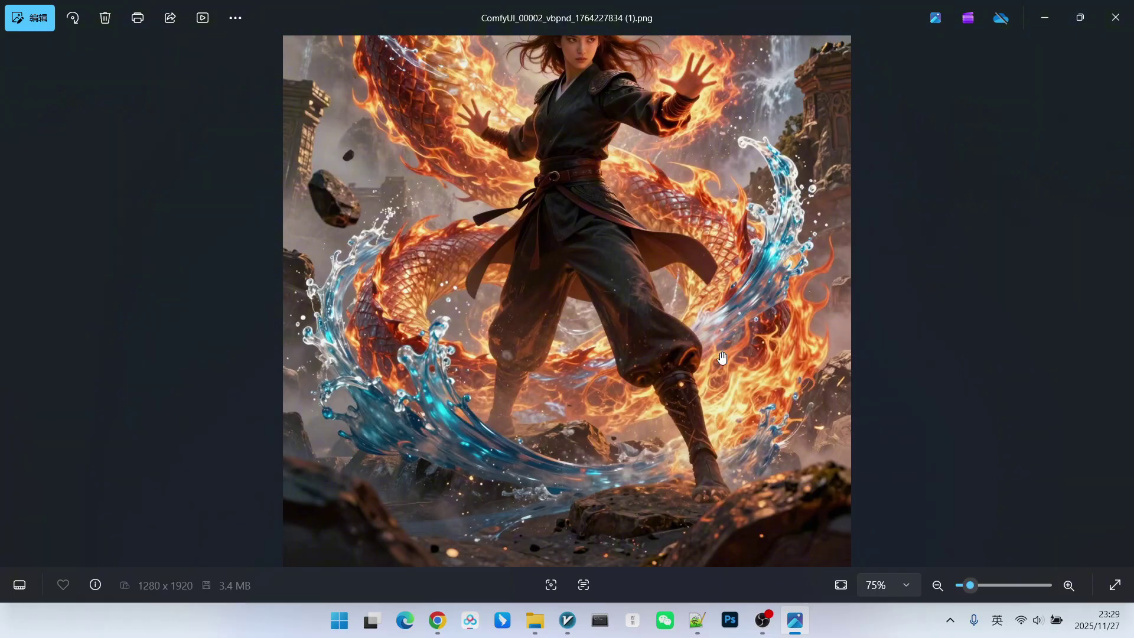
Step: Leave Photos with Alt+Tab to bring up the generated projectile-motion physics diagram
{"action": "key", "text": "alt+Tab"}
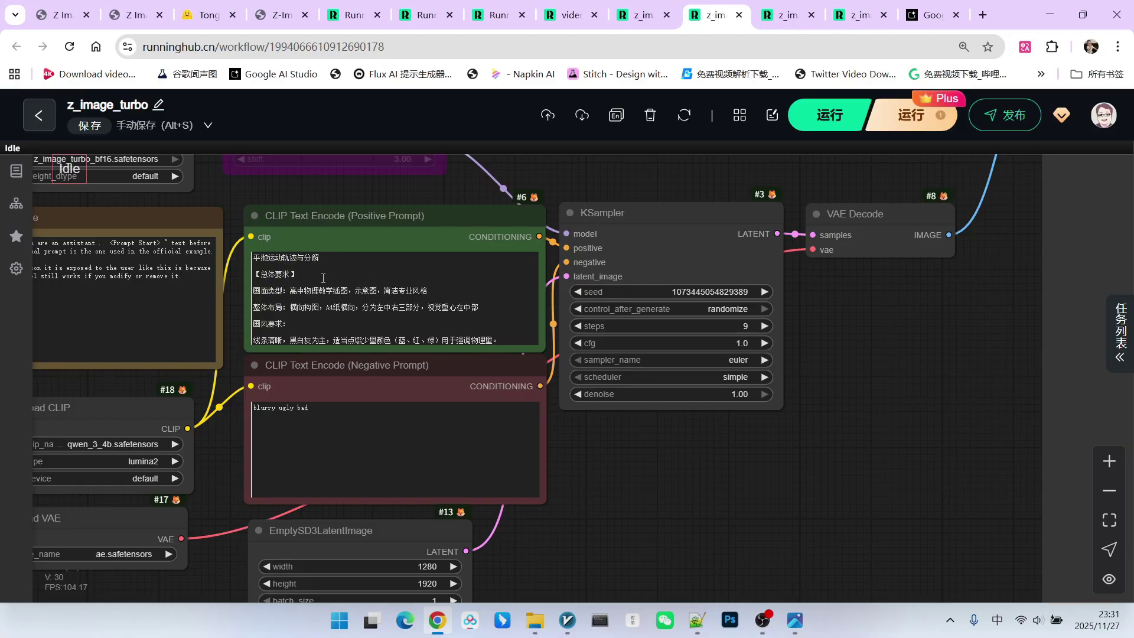
Step: Zoom around the canvas to read the Chinese physics-diagram prompt and the projectile-motion preview
{"action": "scroll", "coordinate": [310, 278], "scroll_direction": "up", "scroll_amount": 8}
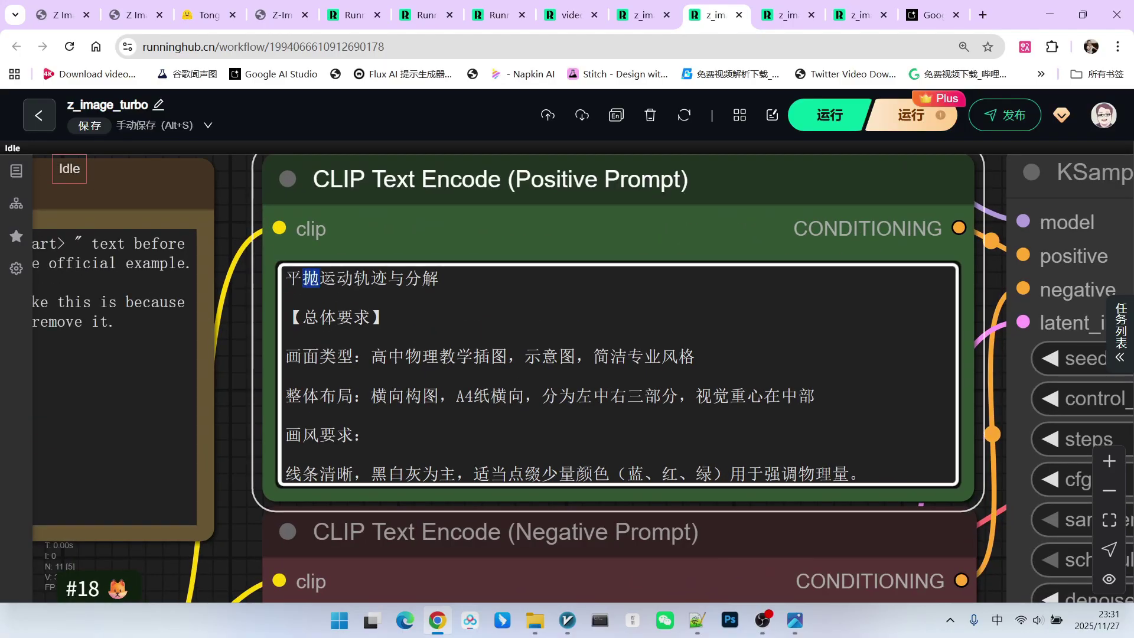
{"action": "left_click_drag", "start_coordinate": [336, 279], "coordinate": [438, 278]}
{"action": "scroll", "coordinate": [495, 271], "scroll_direction": "down", "scroll_amount": 5}
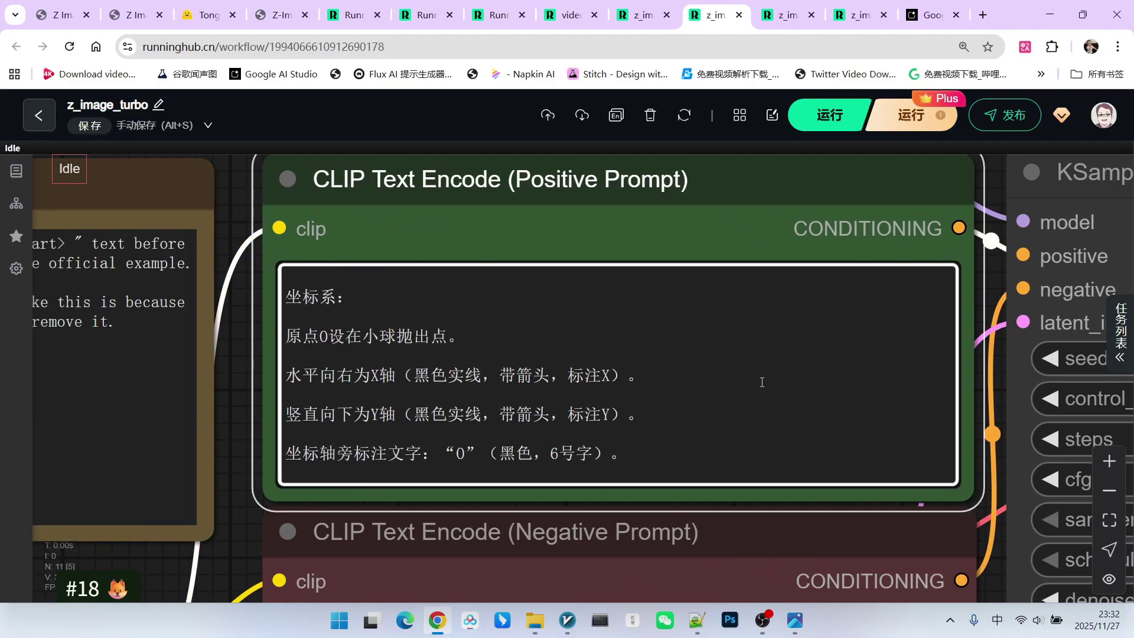
{"action": "scroll", "coordinate": [912, 511], "scroll_direction": "down", "scroll_amount": 6}
{"action": "scroll", "coordinate": [912, 498], "scroll_direction": "down", "scroll_amount": 4}
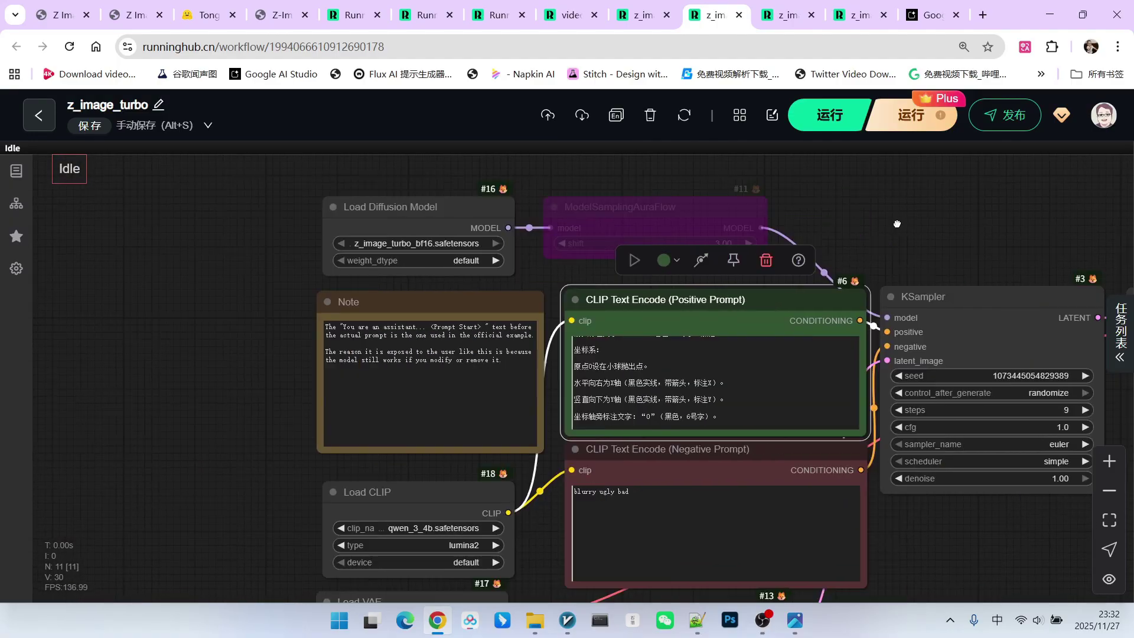
{"action": "scroll", "coordinate": [553, 254], "scroll_direction": "up", "scroll_amount": 4}
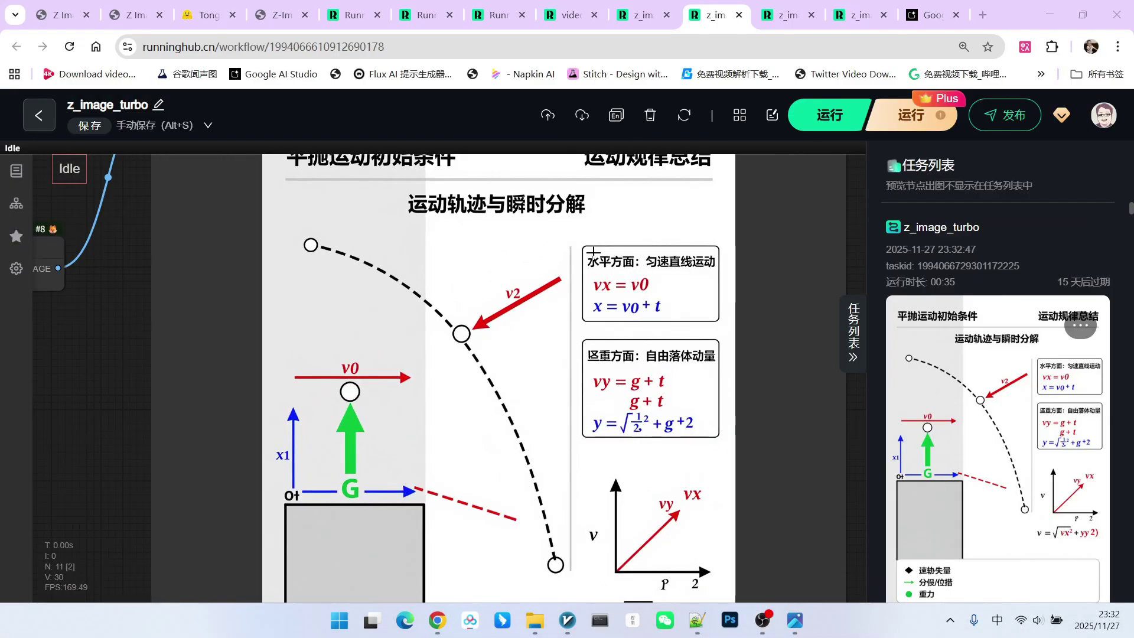
{"action": "scroll", "coordinate": [650, 307], "scroll_direction": "up", "scroll_amount": 3}
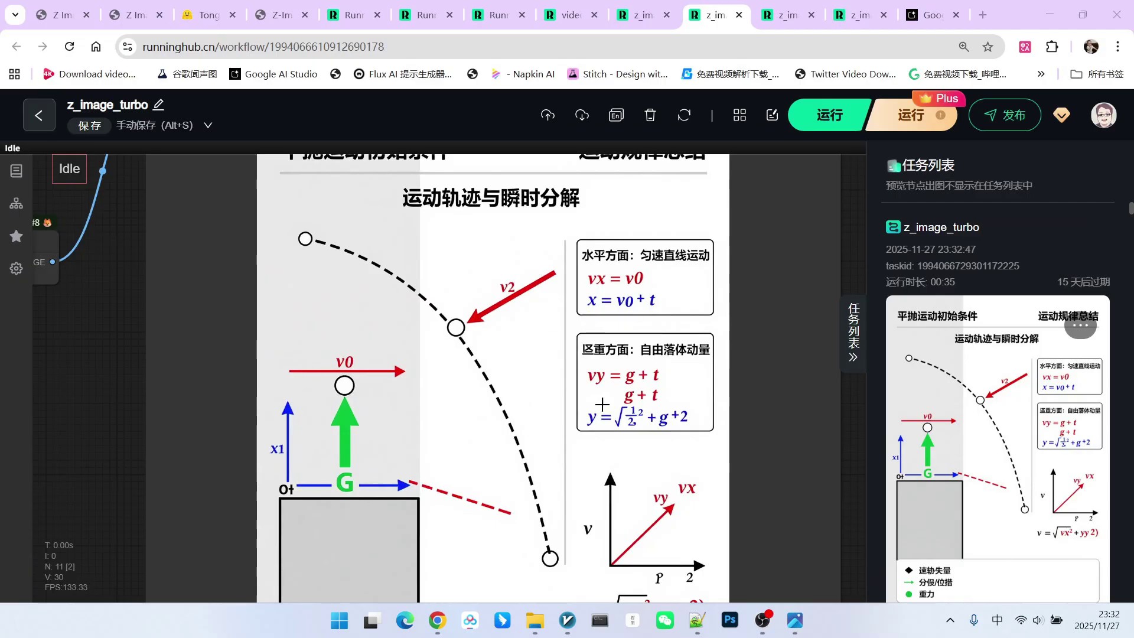
{"action": "scroll", "coordinate": [798, 364], "scroll_direction": "down", "scroll_amount": 4}
{"action": "scroll", "coordinate": [792, 224], "scroll_direction": "down", "scroll_amount": 1}
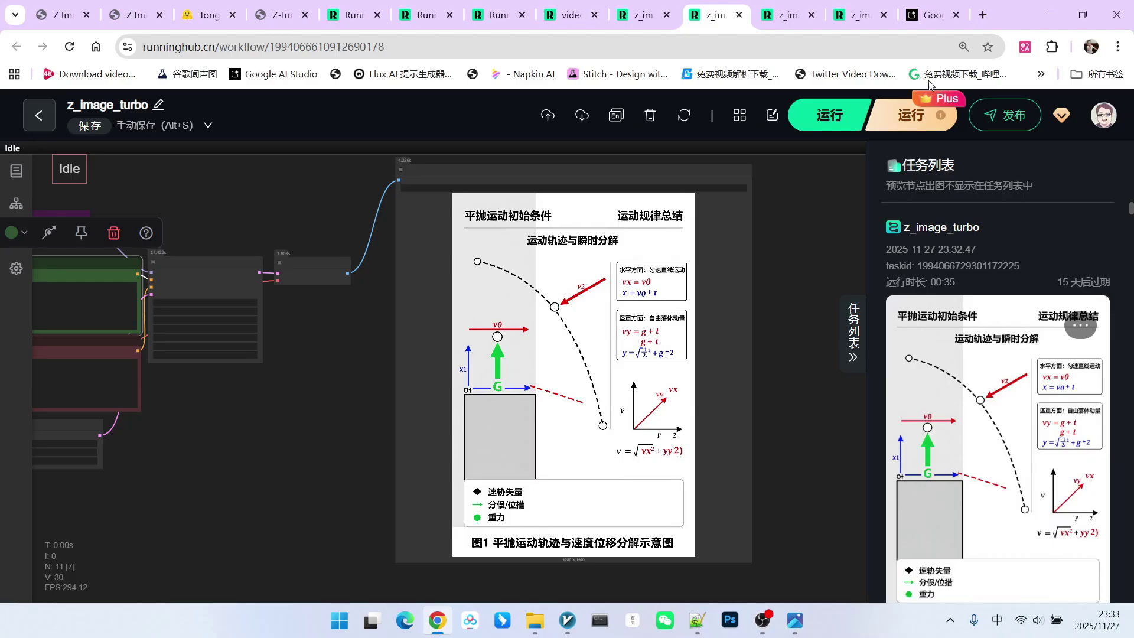
{"action": "scroll", "coordinate": [585, 297], "scroll_direction": "up", "scroll_amount": 3}
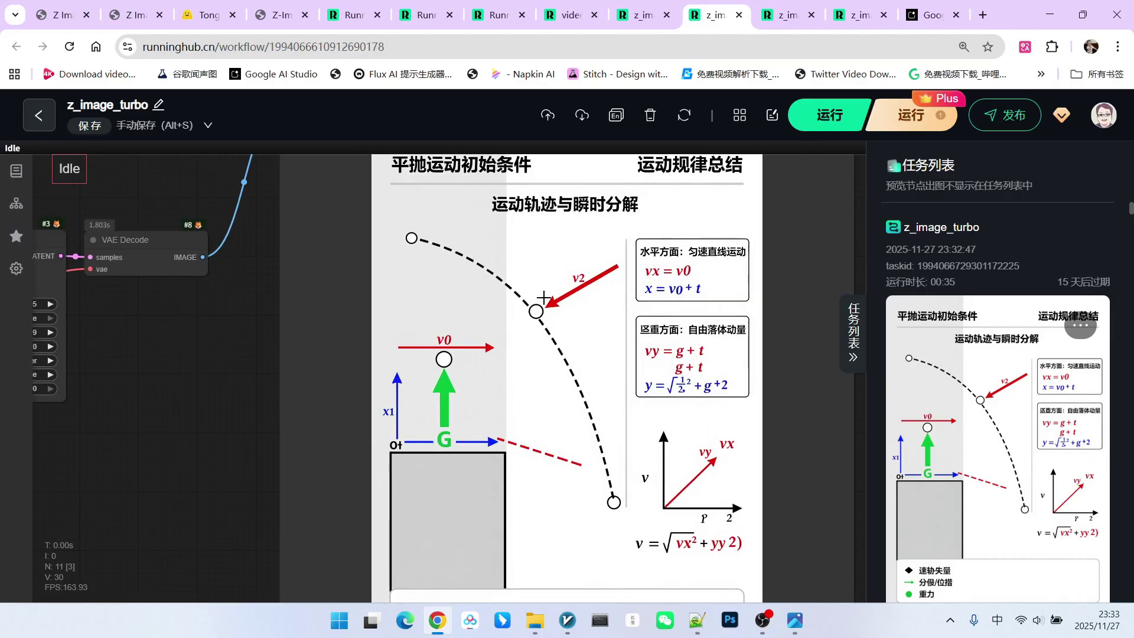
{"action": "scroll", "coordinate": [583, 367], "scroll_direction": "down", "scroll_amount": 2}
{"action": "scroll", "coordinate": [585, 368], "scroll_direction": "up", "scroll_amount": 1}
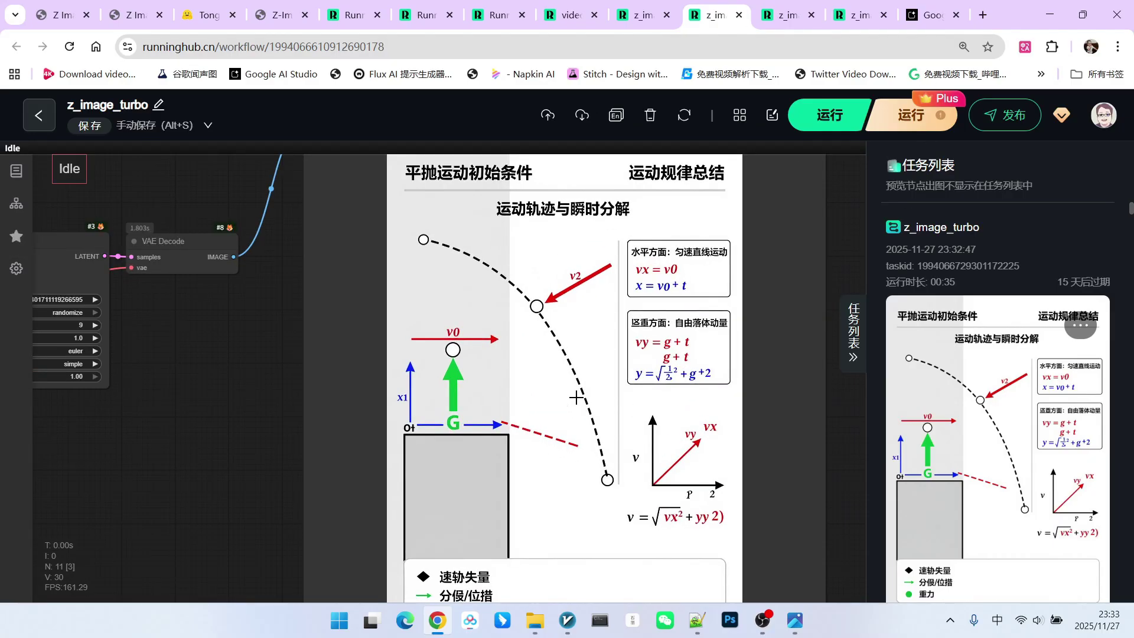
Step: Fit the whole workflow graph into view and nudge the canvas slightly downward
{"action": "key", "text": "."}
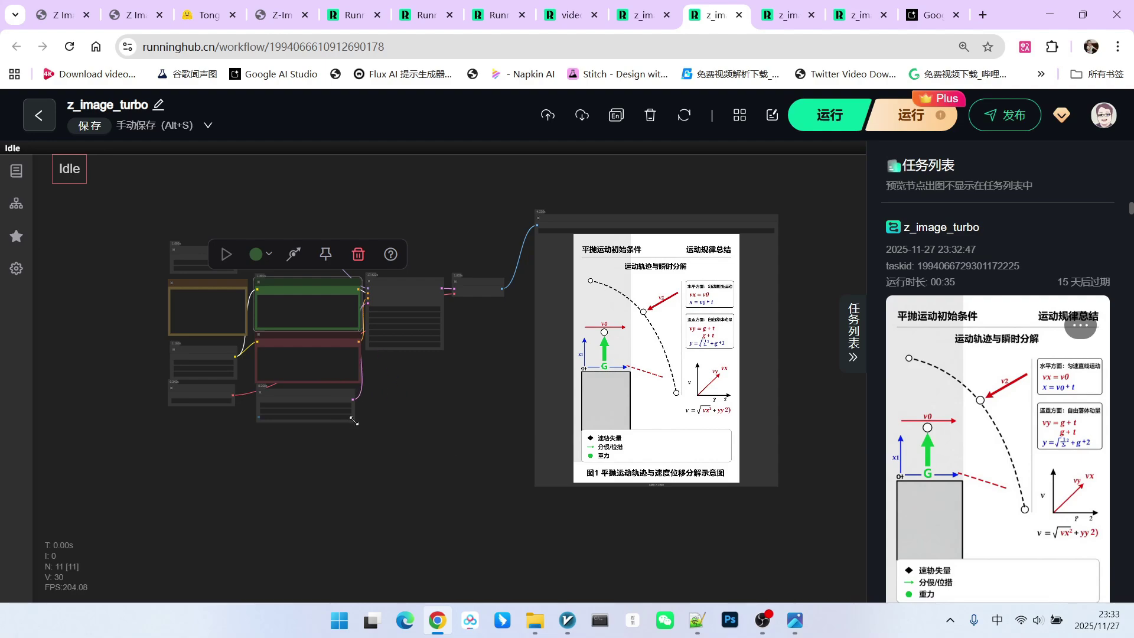
{"action": "scroll", "coordinate": [387, 365], "scroll_direction": "up", "scroll_amount": 3}
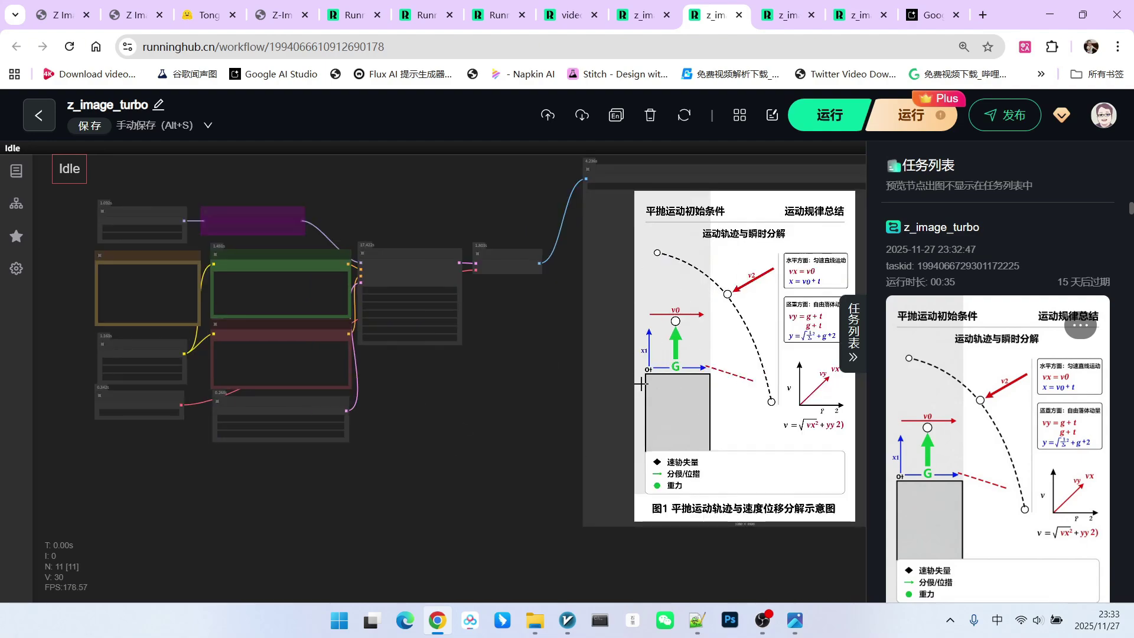
{"action": "left_click_drag", "start_coordinate": [487, 397], "coordinate": [485, 431]}
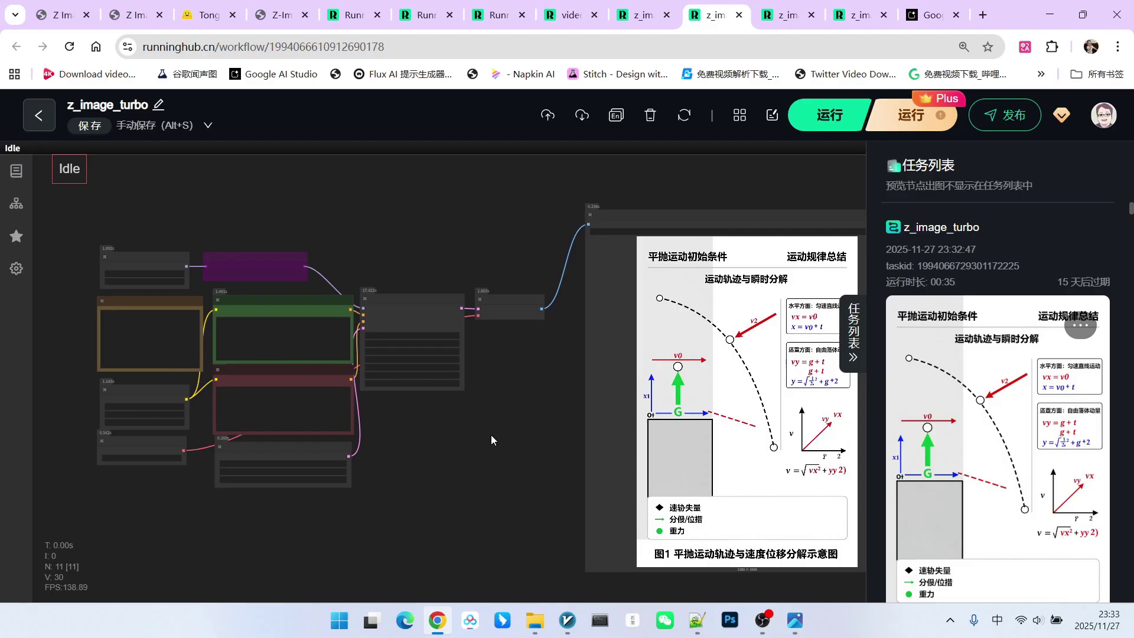
Step: Pan and zoom across the image_qwen_image workflow canvas to inspect its nodes
{"action": "scroll", "coordinate": [491, 435], "scroll_direction": "down", "scroll_amount": 4}
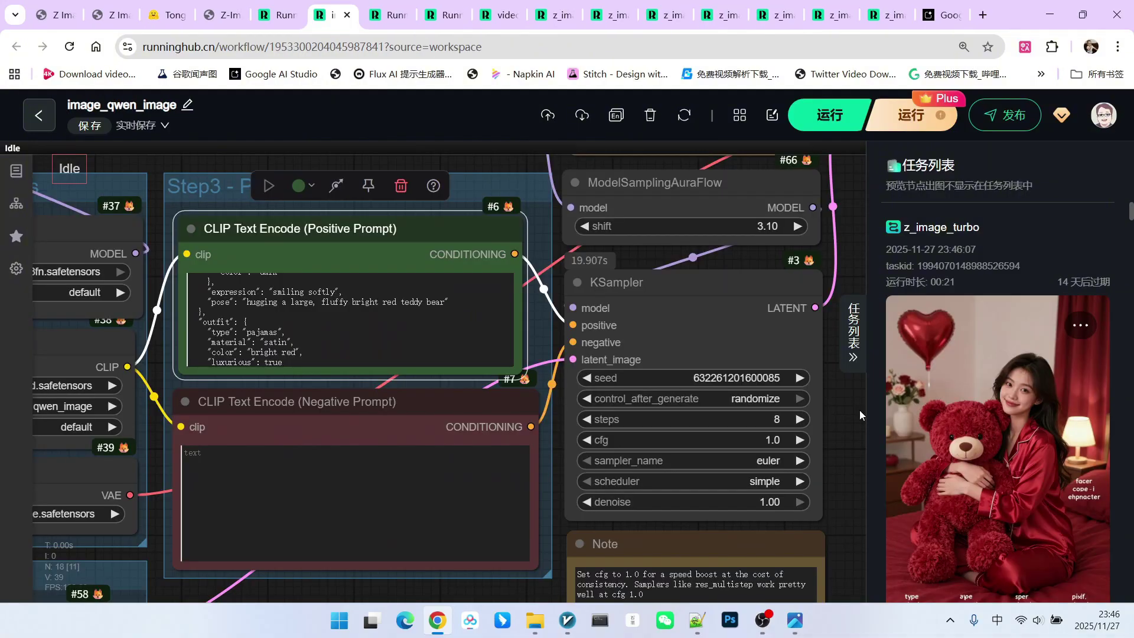
{"action": "scroll", "coordinate": [705, 478], "scroll_direction": "down", "scroll_amount": 5}
{"action": "left_click_drag", "start_coordinate": [858, 496], "coordinate": [706, 479]}
{"action": "scroll", "coordinate": [705, 478], "scroll_direction": "up", "scroll_amount": 5}
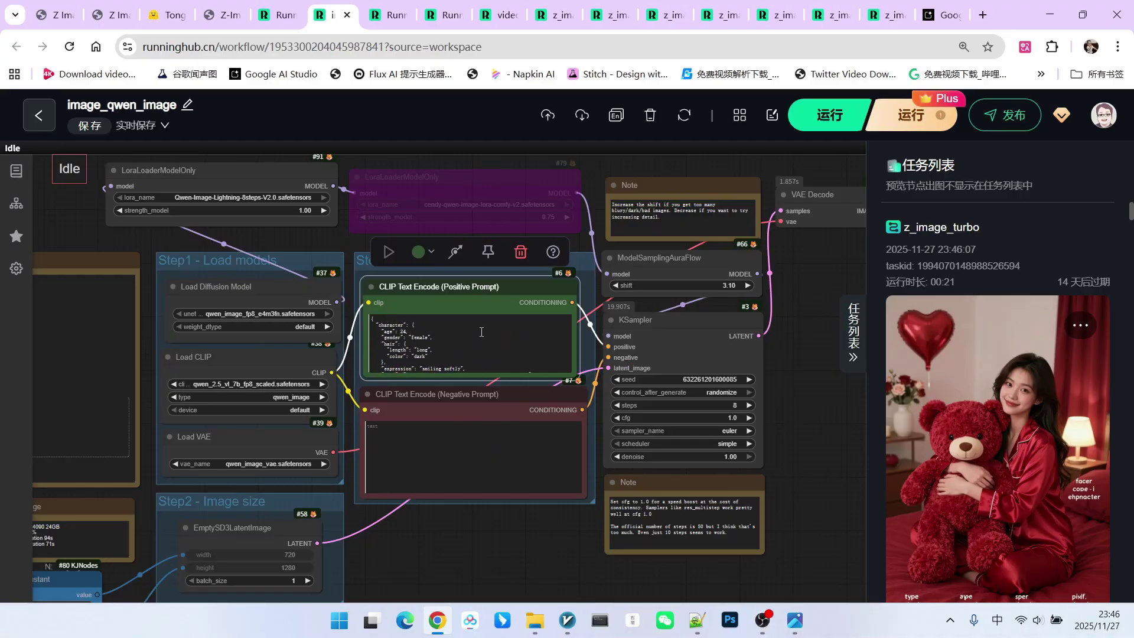
{"action": "scroll", "coordinate": [555, 345], "scroll_direction": "up", "scroll_amount": 5}
{"action": "scroll", "coordinate": [280, 355], "scroll_direction": "down", "scroll_amount": 3}
{"action": "scroll", "coordinate": [326, 328], "scroll_direction": "up", "scroll_amount": 2}
{"action": "scroll", "coordinate": [436, 335], "scroll_direction": "down", "scroll_amount": 10}
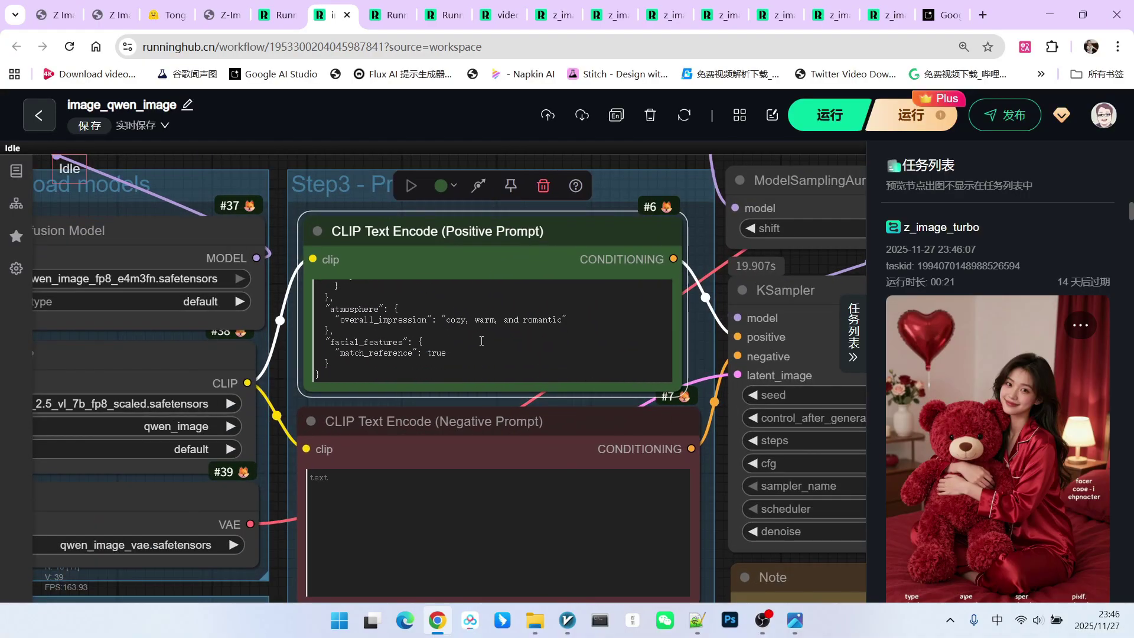
{"action": "scroll", "coordinate": [742, 333], "scroll_direction": "down", "scroll_amount": 5}
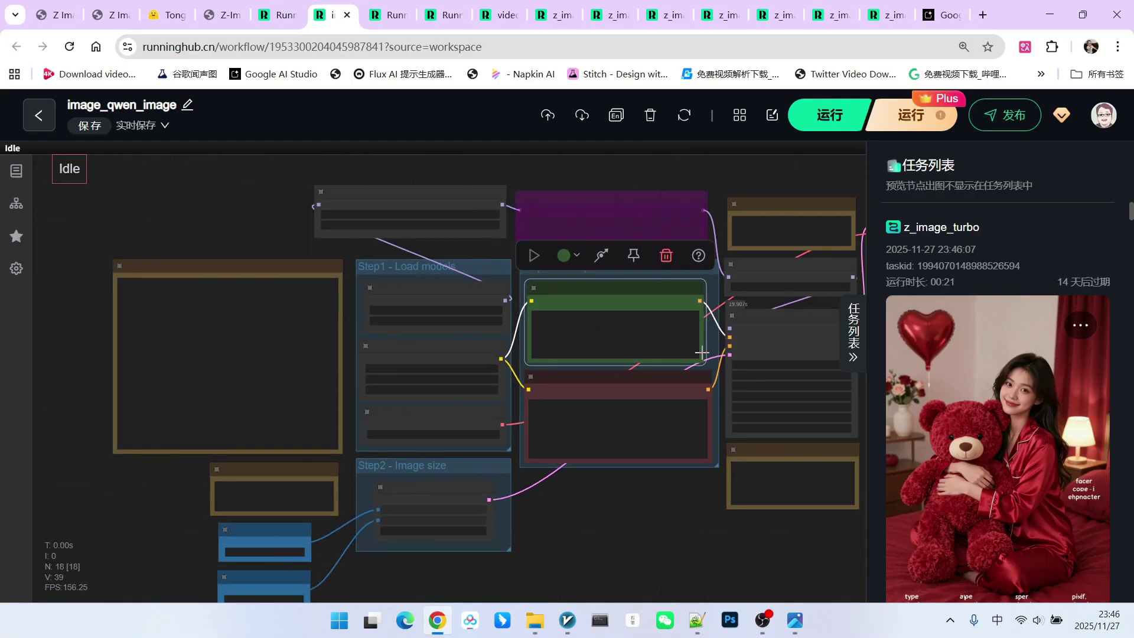
Step: Bring the teddy-bear bedroom preview into view and run the image_qwen_image workflow
{"action": "left_click_drag", "start_coordinate": [594, 492], "coordinate": [380, 374]}
{"action": "scroll", "coordinate": [689, 335], "scroll_direction": "up", "scroll_amount": 3}
{"action": "scroll", "coordinate": [690, 335], "scroll_direction": "down", "scroll_amount": 3}
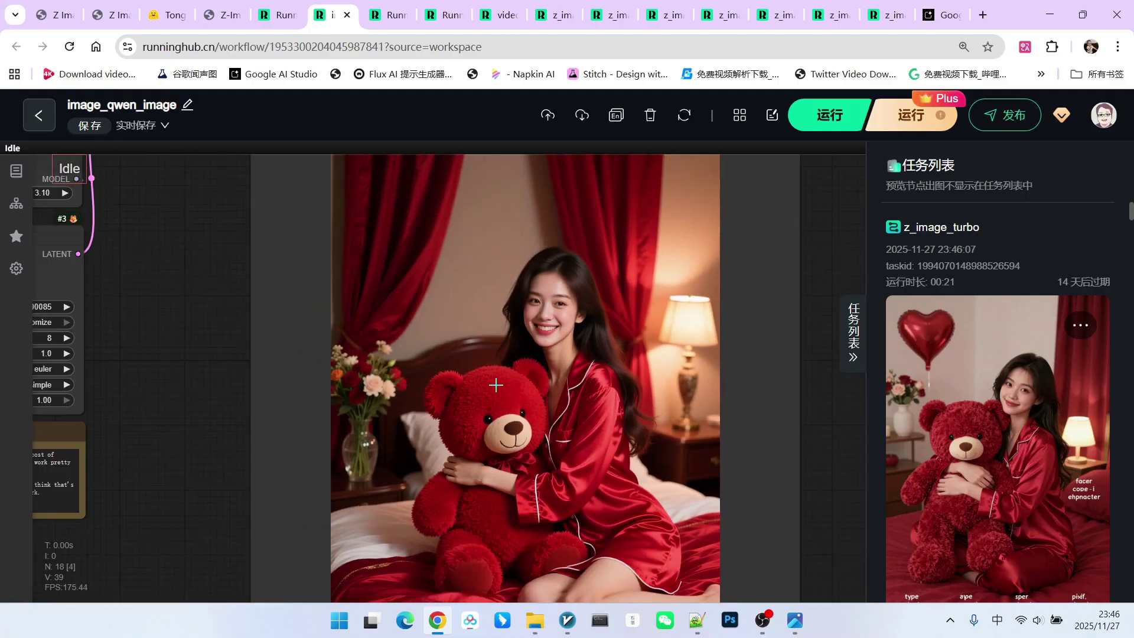
{"action": "scroll", "coordinate": [536, 337], "scroll_direction": "up", "scroll_amount": 1}
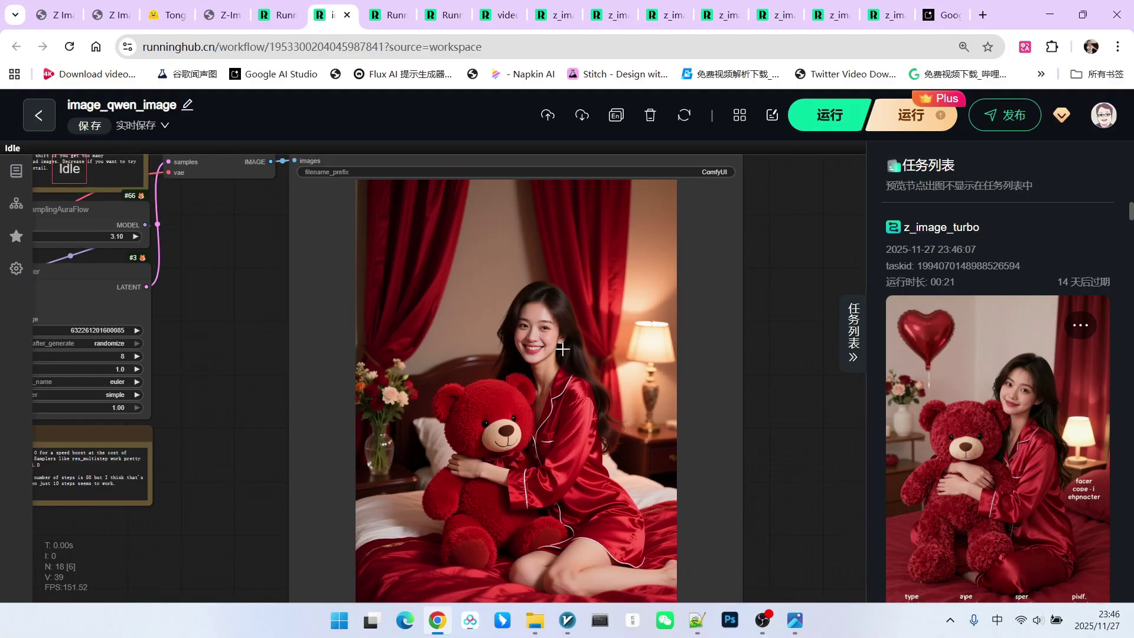
{"action": "scroll", "coordinate": [541, 319], "scroll_direction": "up", "scroll_amount": 2}
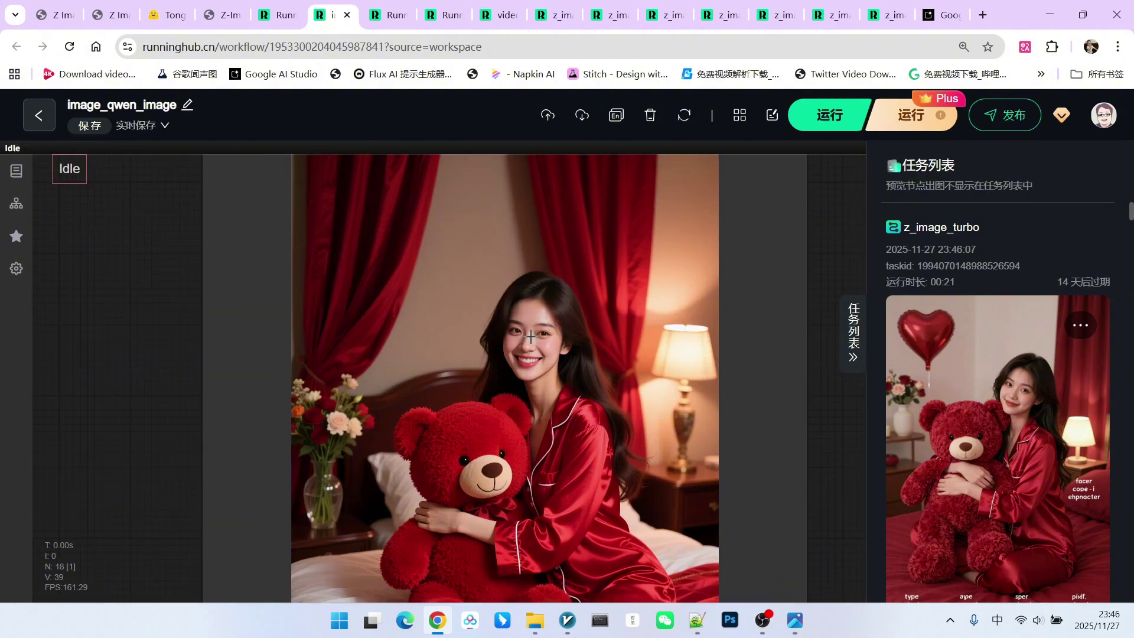
{"action": "scroll", "coordinate": [547, 340], "scroll_direction": "up", "scroll_amount": 1}
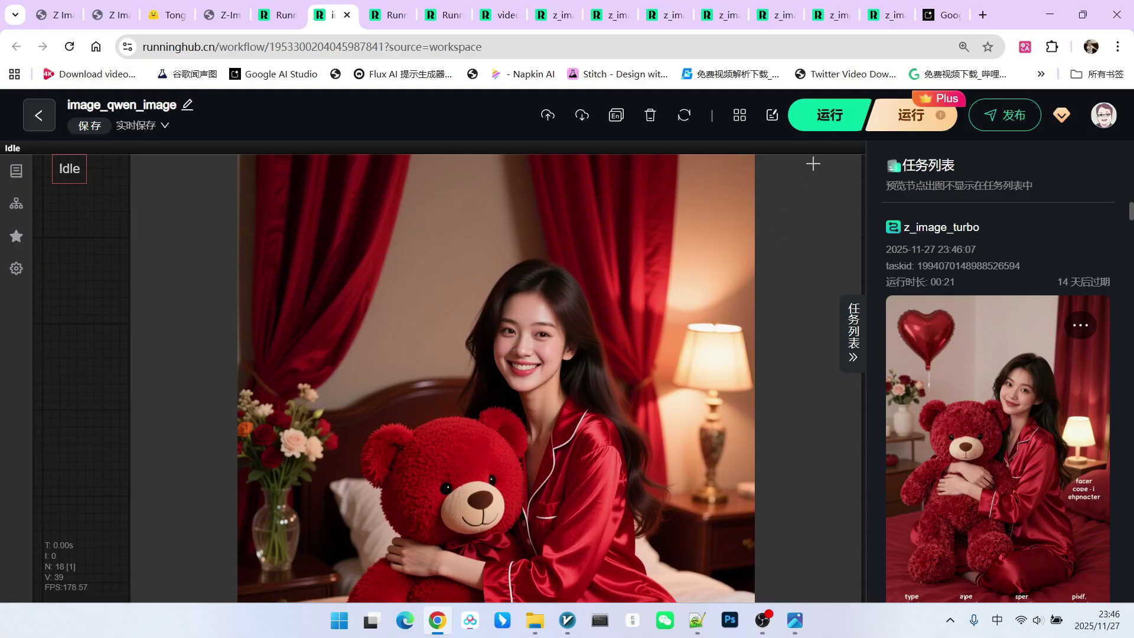
{"action": "left_click", "coordinate": [826, 119]}
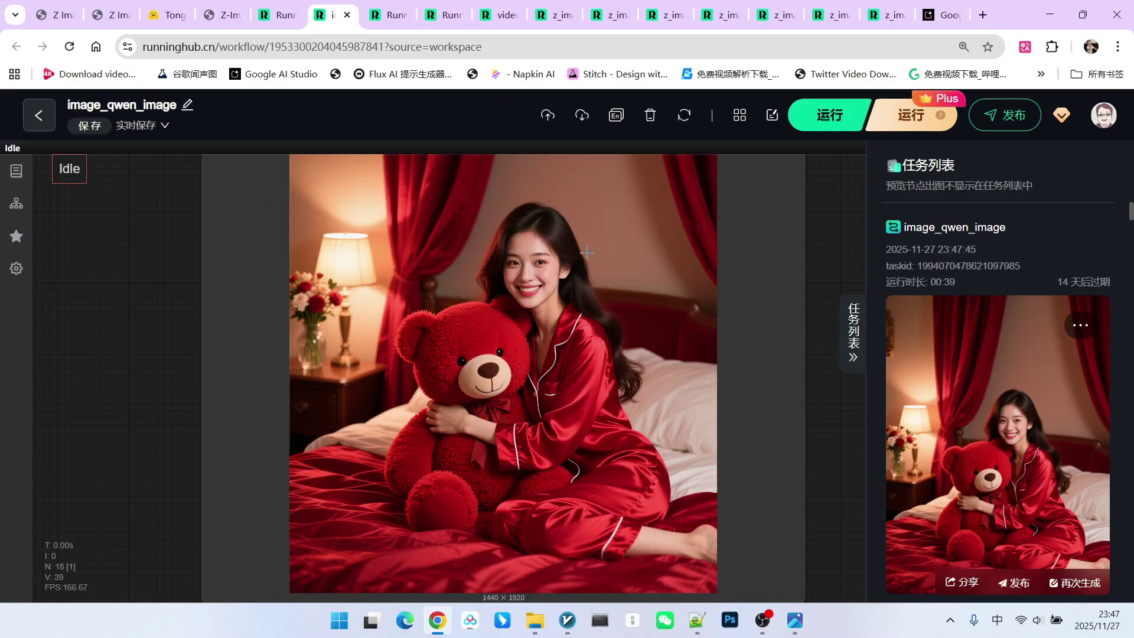
Step: Switch to z_image_turbo and center the teddy-bear preview showing garbled stray text
{"action": "left_click", "coordinate": [888, 16]}
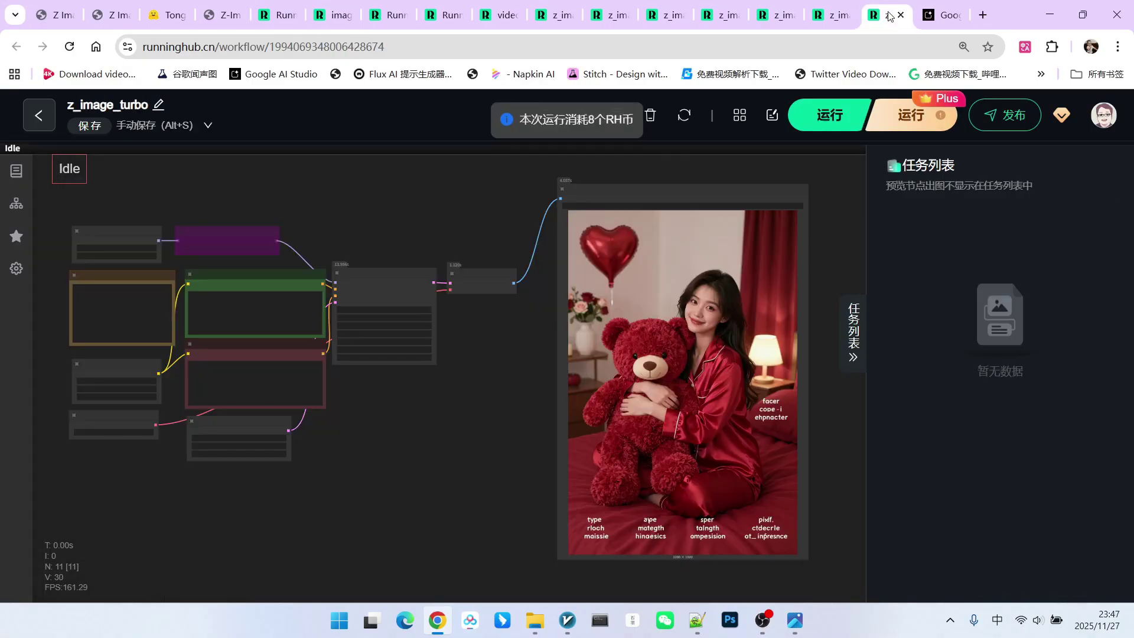
{"action": "scroll", "coordinate": [363, 320], "scroll_direction": "down", "scroll_amount": 10}
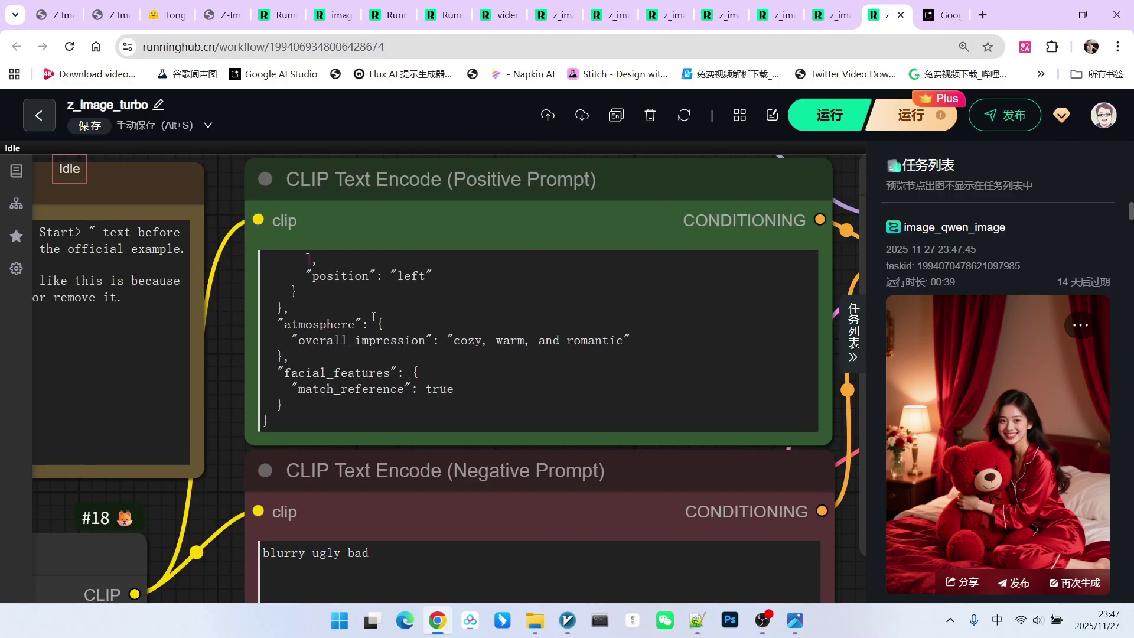
{"action": "scroll", "coordinate": [587, 446], "scroll_direction": "down", "scroll_amount": 5}
{"action": "left_click_drag", "start_coordinate": [588, 446], "coordinate": [390, 445]}
{"action": "scroll", "coordinate": [562, 384], "scroll_direction": "up", "scroll_amount": 6}
{"action": "scroll", "coordinate": [592, 345], "scroll_direction": "up", "scroll_amount": 4}
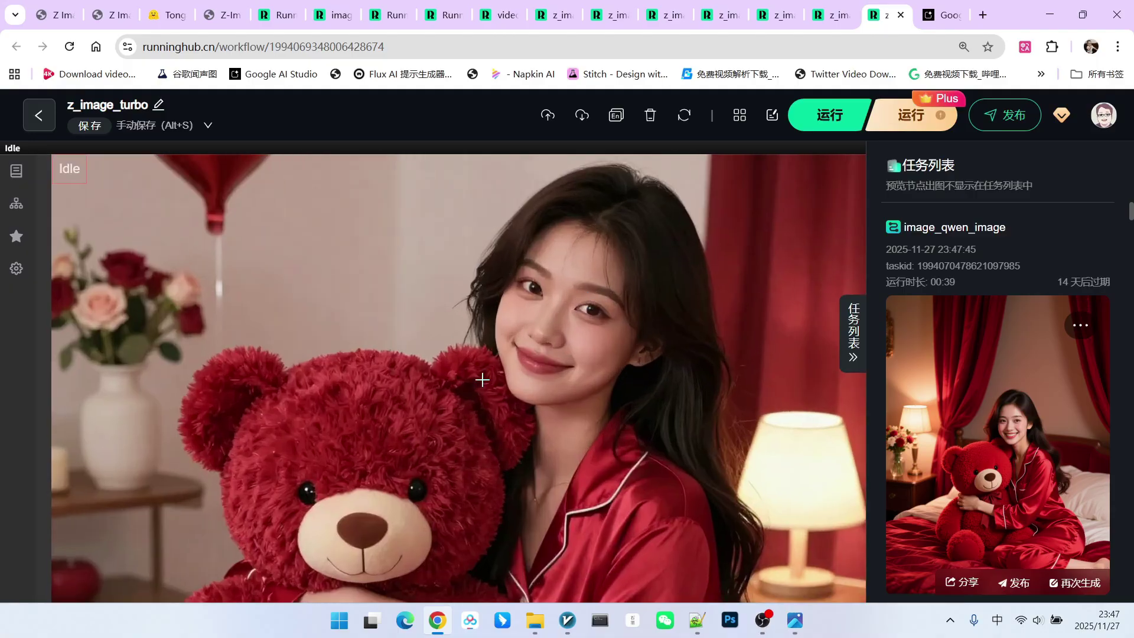
{"action": "scroll", "coordinate": [499, 358], "scroll_direction": "down", "scroll_amount": 6}
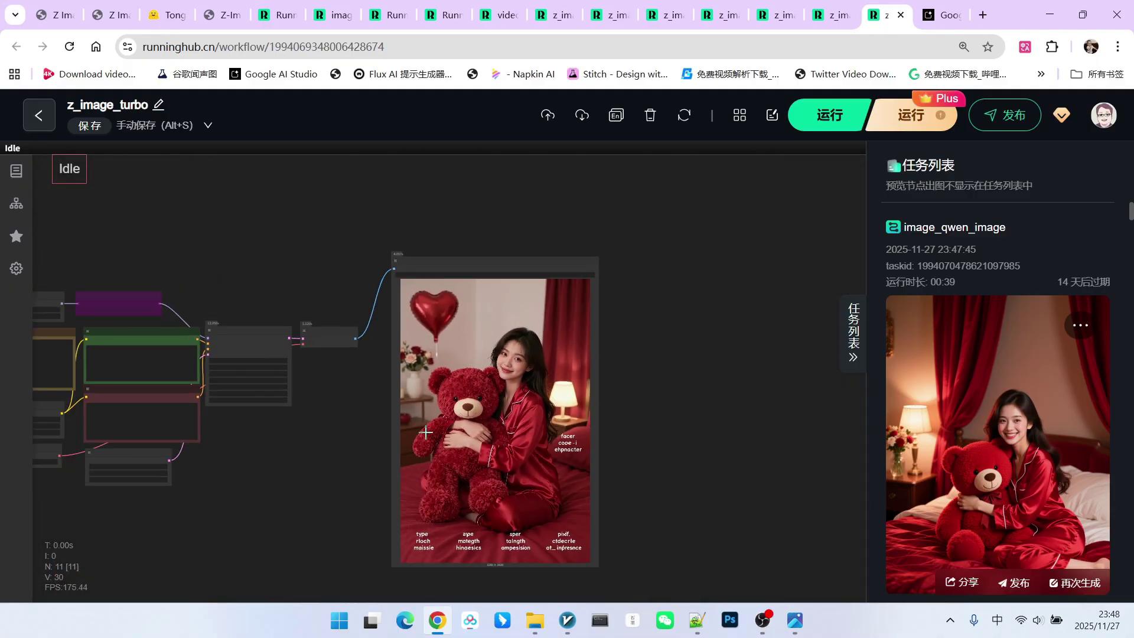
{"action": "left_click_drag", "start_coordinate": [388, 445], "coordinate": [712, 307]}
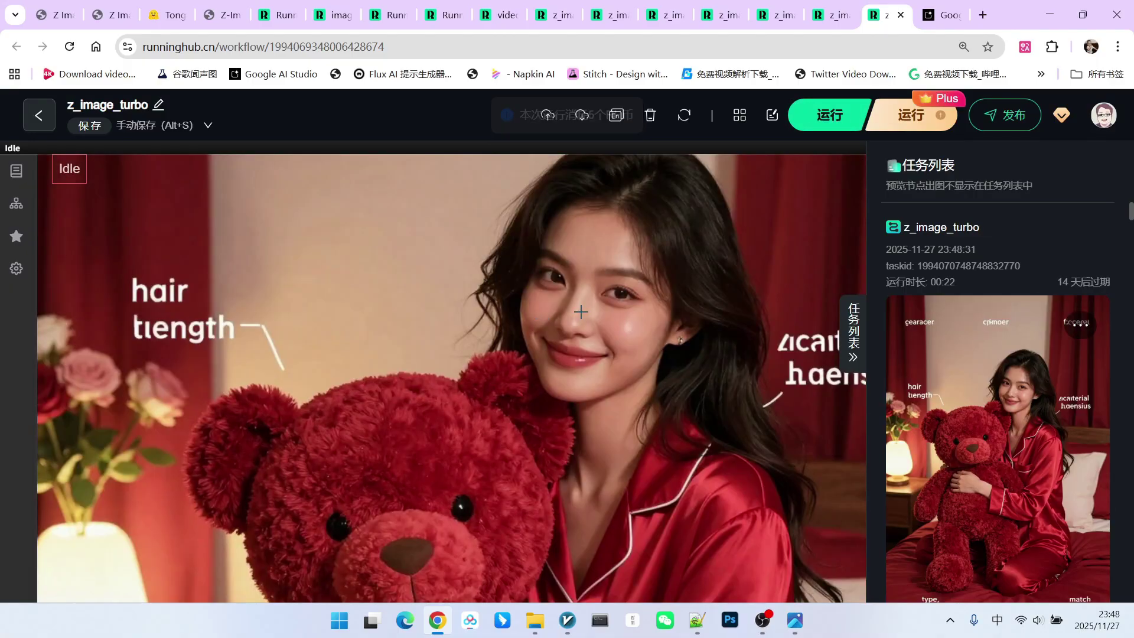
{"action": "scroll", "coordinate": [556, 325], "scroll_direction": "down", "scroll_amount": 8}
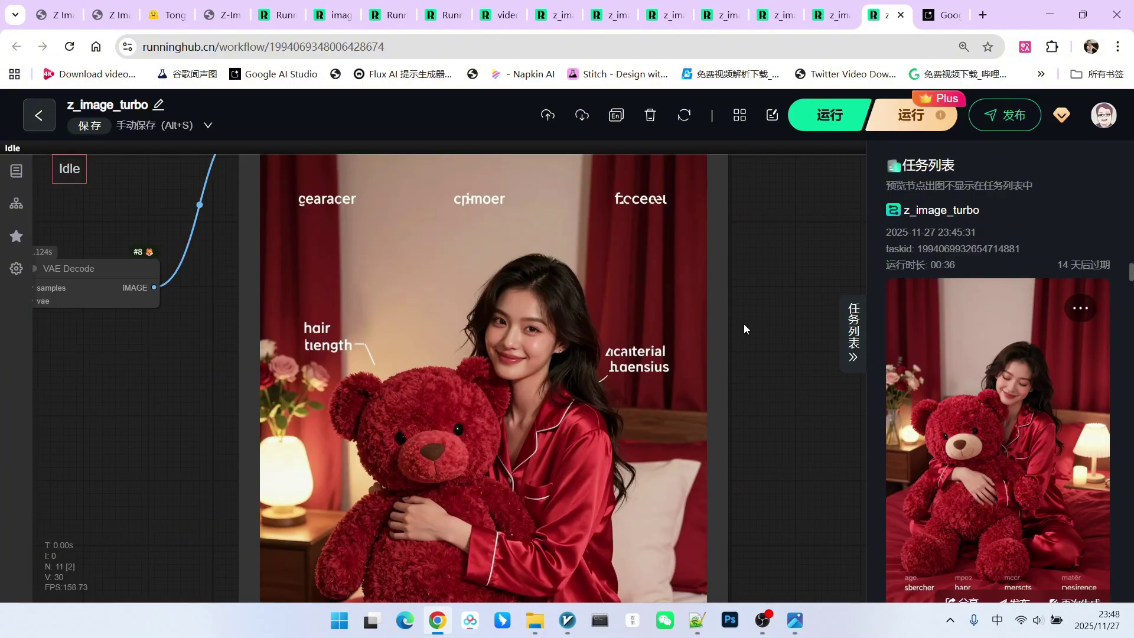
{"action": "scroll", "coordinate": [758, 313], "scroll_direction": "down", "scroll_amount": 5}
{"action": "scroll", "coordinate": [771, 330], "scroll_direction": "down", "scroll_amount": 3}
{"action": "left_click_drag", "start_coordinate": [579, 397], "coordinate": [645, 399]}
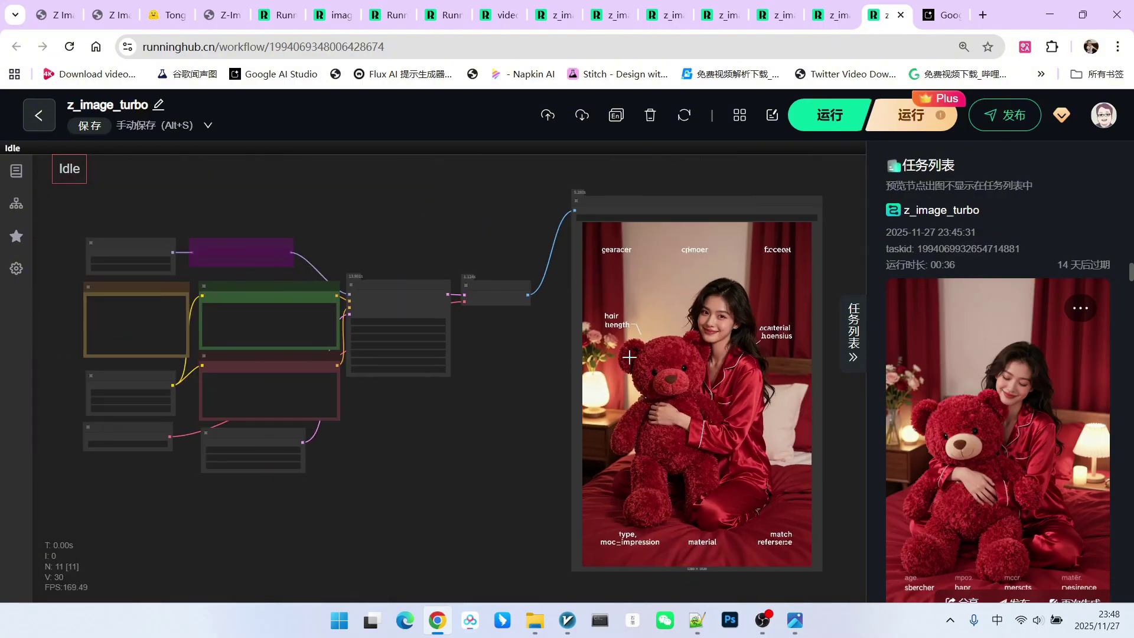
{"action": "scroll", "coordinate": [674, 333], "scroll_direction": "up", "scroll_amount": 2}
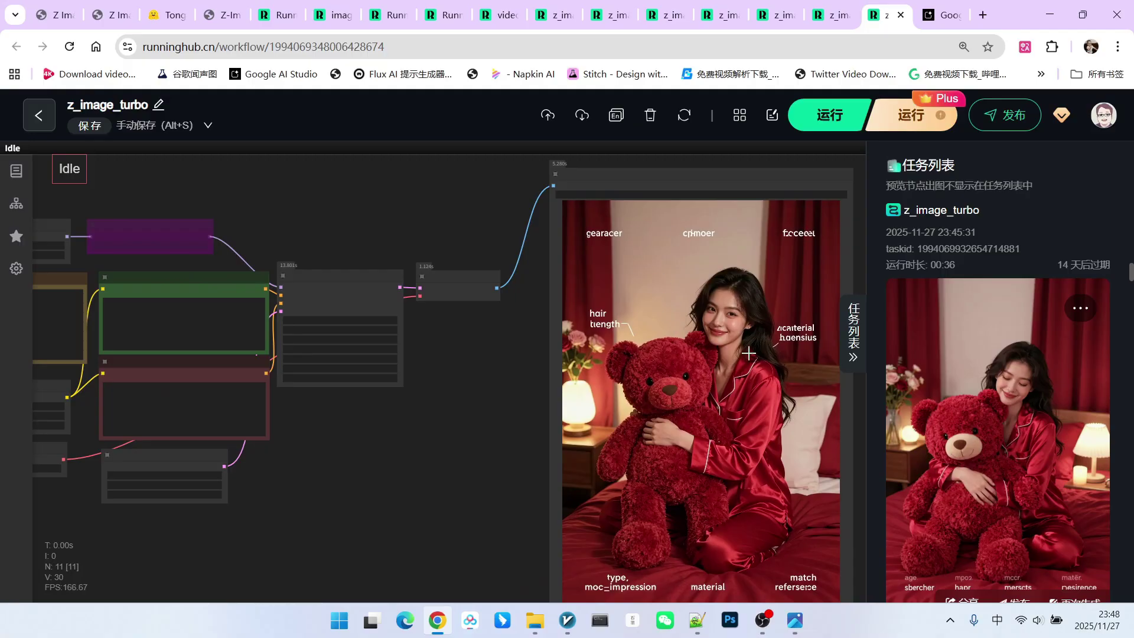
Step: Compare against the image_qwen_image result, then return to the z_image_turbo workflow
{"action": "key", "text": "ctrl+6"}
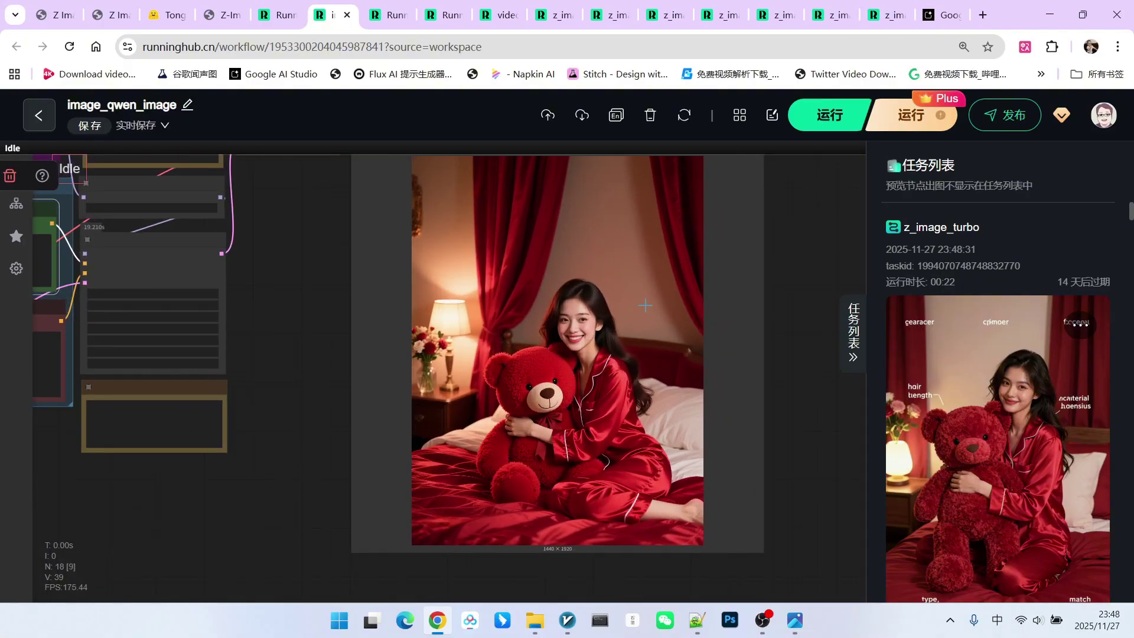
{"action": "left_click", "coordinate": [886, 15]}
{"action": "scroll", "coordinate": [328, 272], "scroll_direction": "up", "scroll_amount": 5}
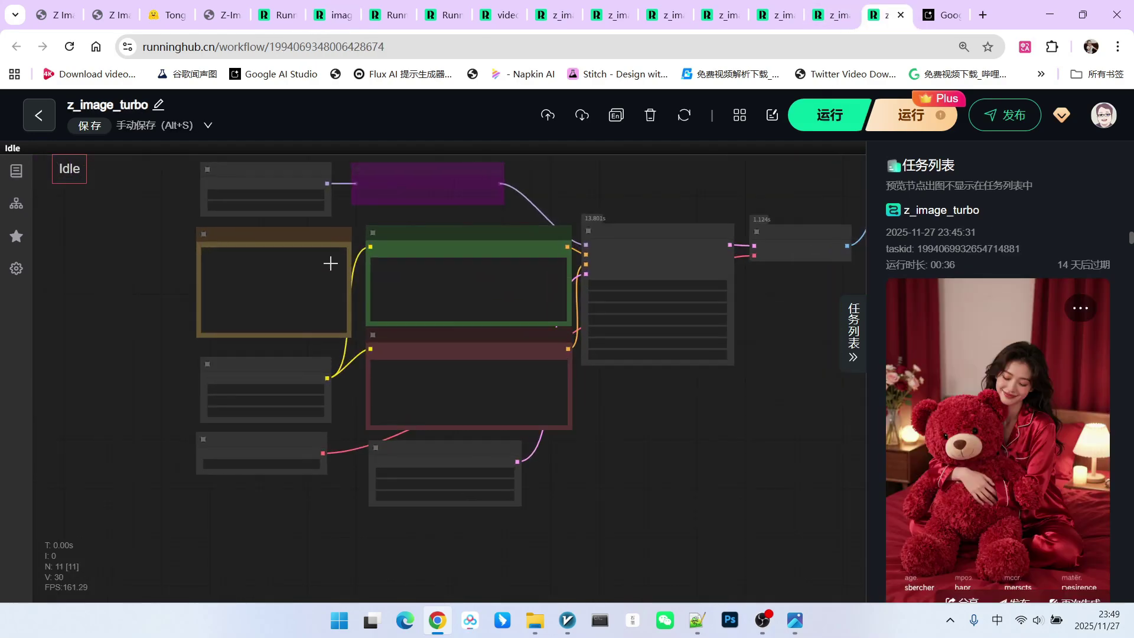
{"action": "scroll", "coordinate": [501, 306], "scroll_direction": "up", "scroll_amount": 5}
{"action": "scroll", "coordinate": [508, 295], "scroll_direction": "up", "scroll_amount": 6}
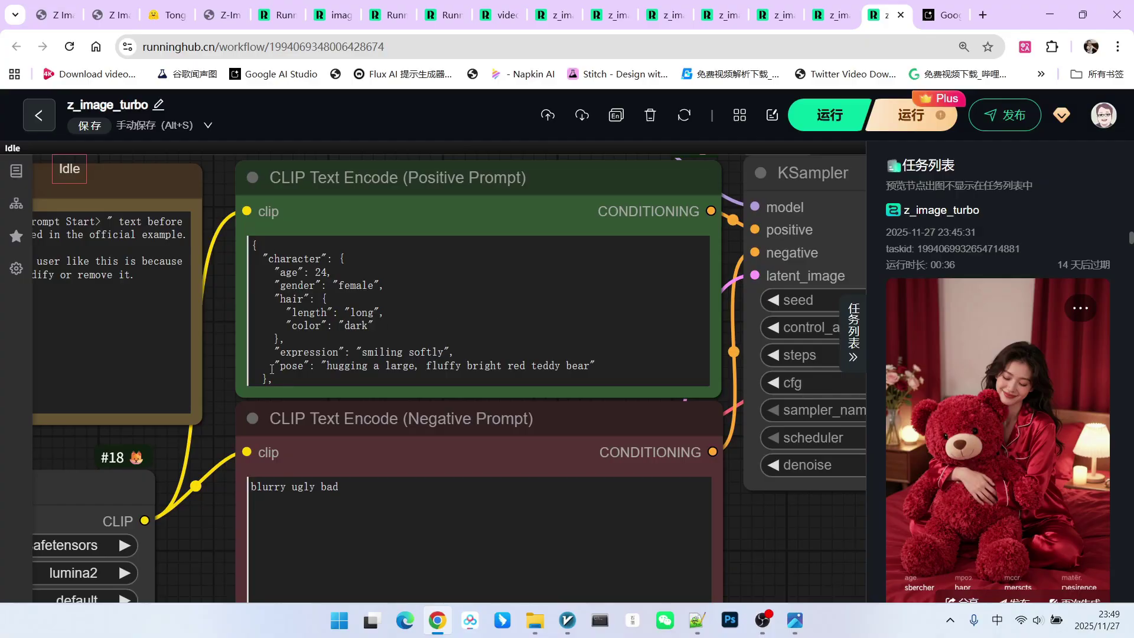
{"action": "scroll", "coordinate": [574, 353], "scroll_direction": "down", "scroll_amount": 9}
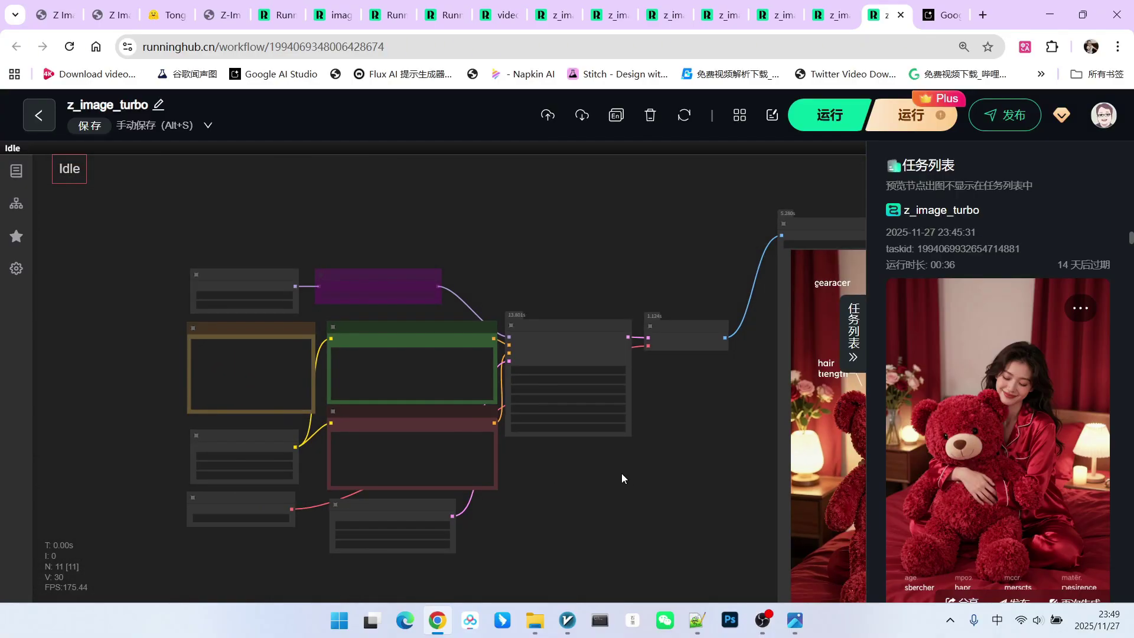
Step: Select the KSampler node and scroll around to inspect its settings and the JSON prompt
{"action": "left_click_drag", "start_coordinate": [567, 433], "coordinate": [572, 428]}
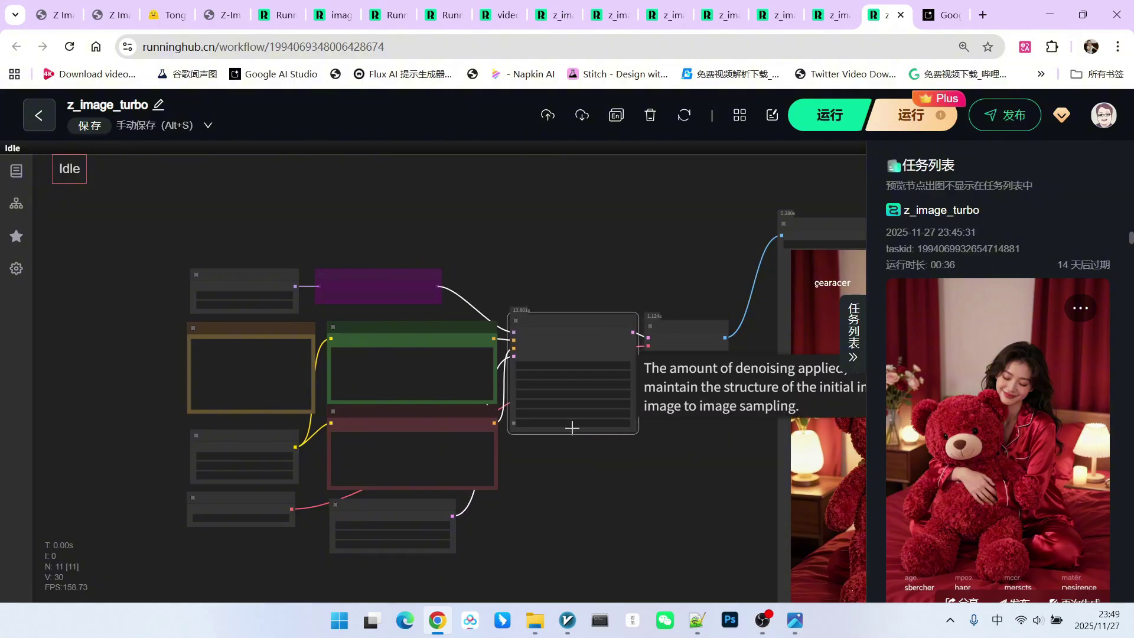
{"action": "scroll", "coordinate": [559, 478], "scroll_direction": "right", "scroll_amount": 4}
{"action": "scroll", "coordinate": [703, 401], "scroll_direction": "down", "scroll_amount": 2}
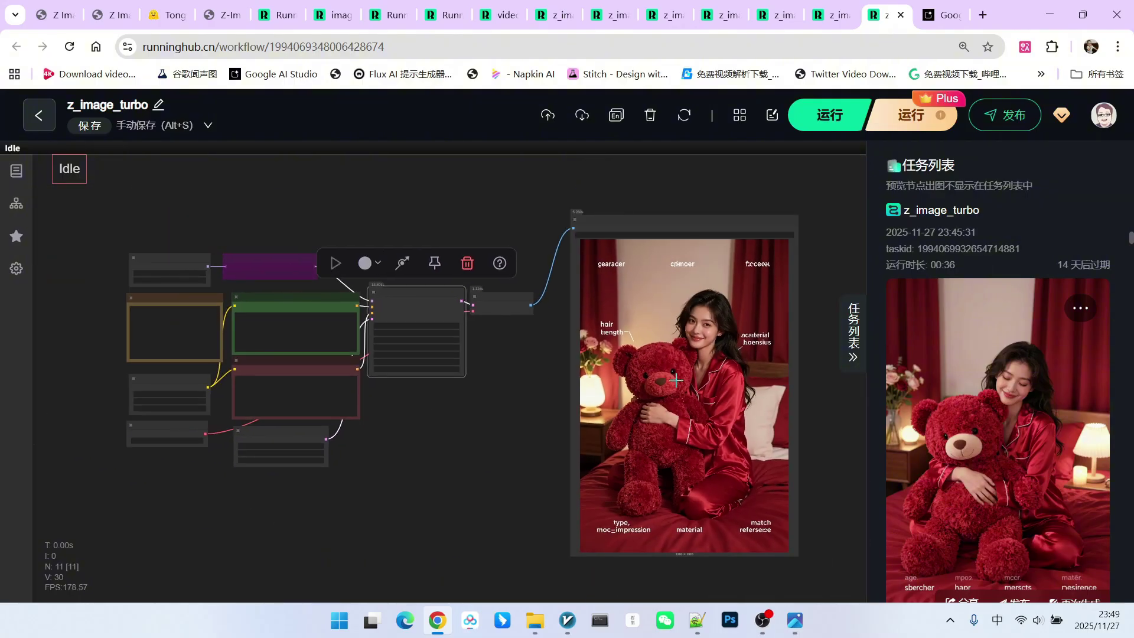
{"action": "scroll", "coordinate": [477, 439], "scroll_direction": "left", "scroll_amount": 2}
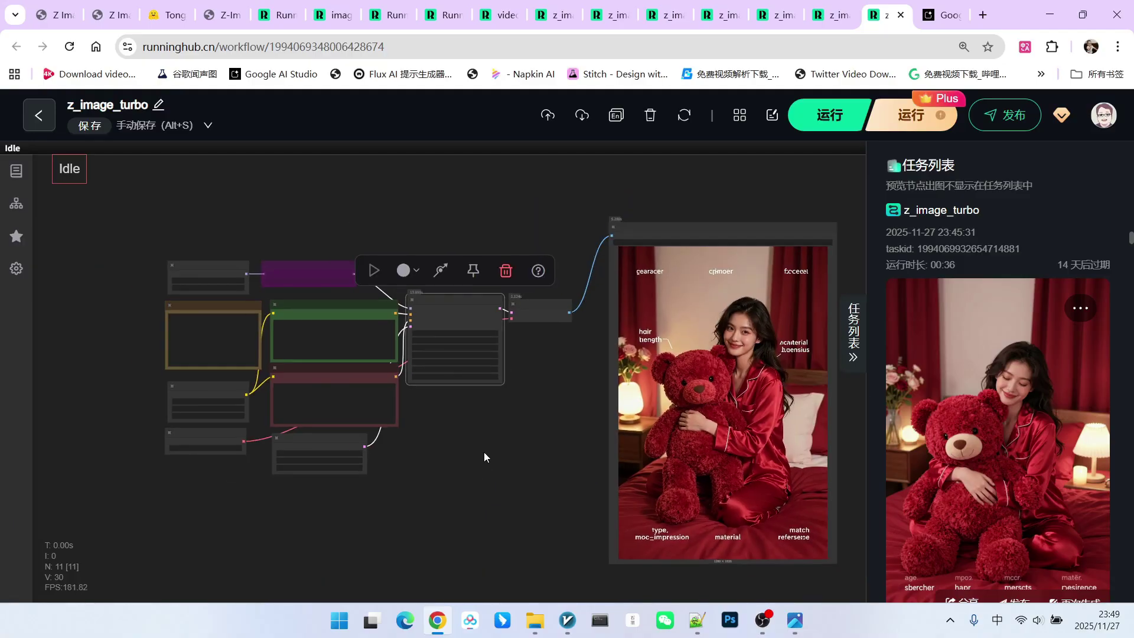
{"action": "scroll", "coordinate": [515, 449], "scroll_direction": "up", "scroll_amount": 2}
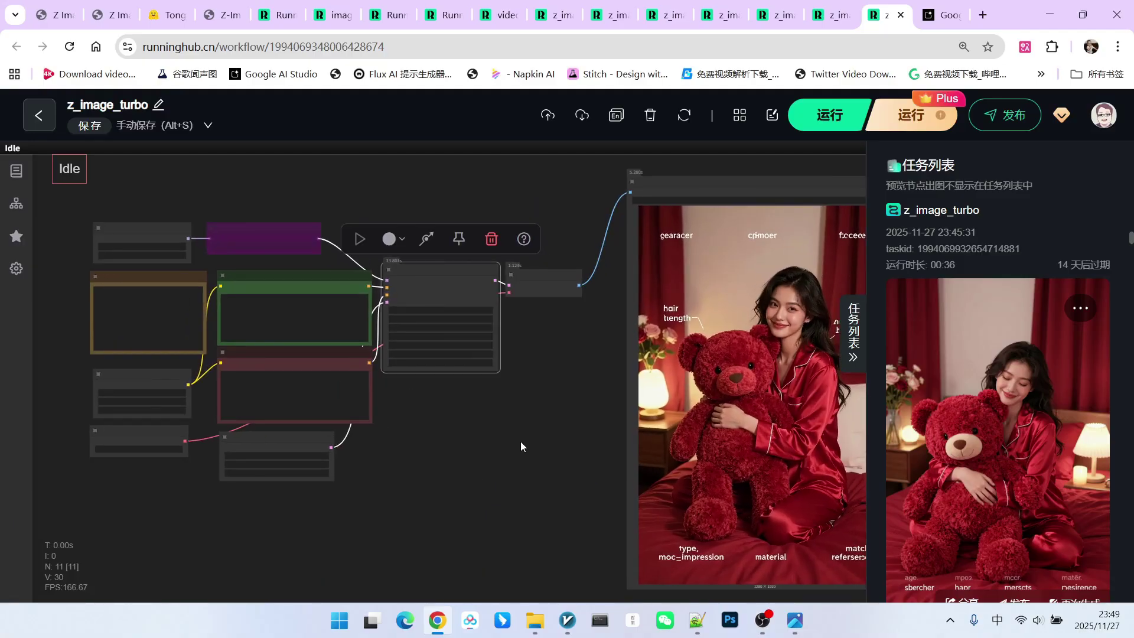
{"action": "scroll", "coordinate": [449, 272], "scroll_direction": "down", "scroll_amount": 1}
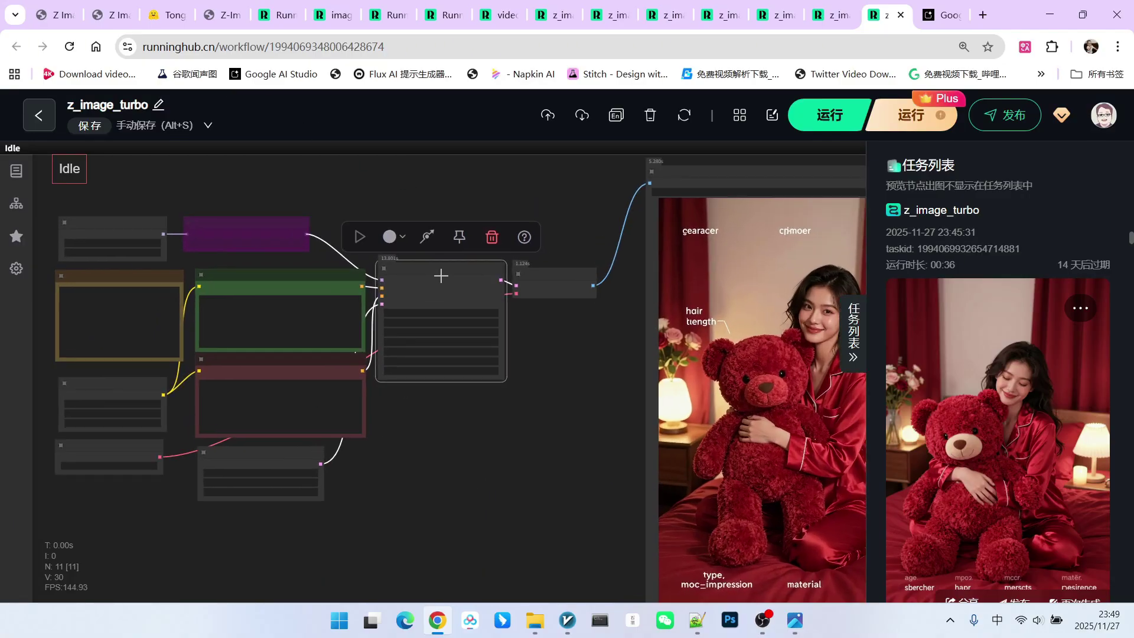
{"action": "scroll", "coordinate": [475, 287], "scroll_direction": "down", "scroll_amount": 1}
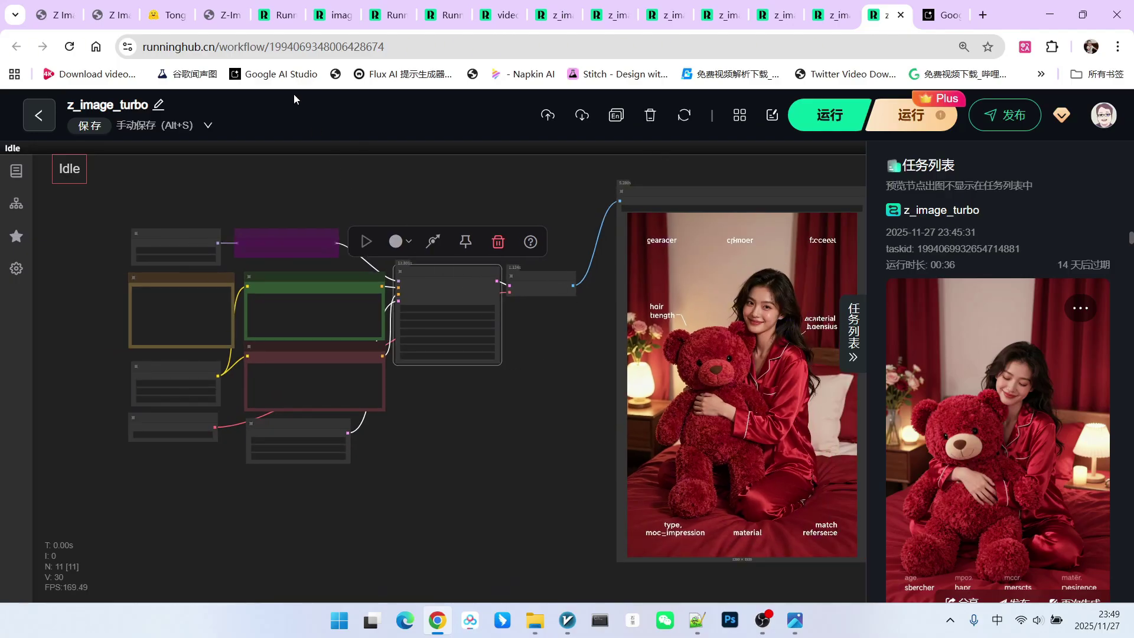
Step: Return to image_qwen_image and highlight 打破边界 in the prompt behind the FLUX.2 image
{"action": "left_click", "coordinate": [334, 15]}
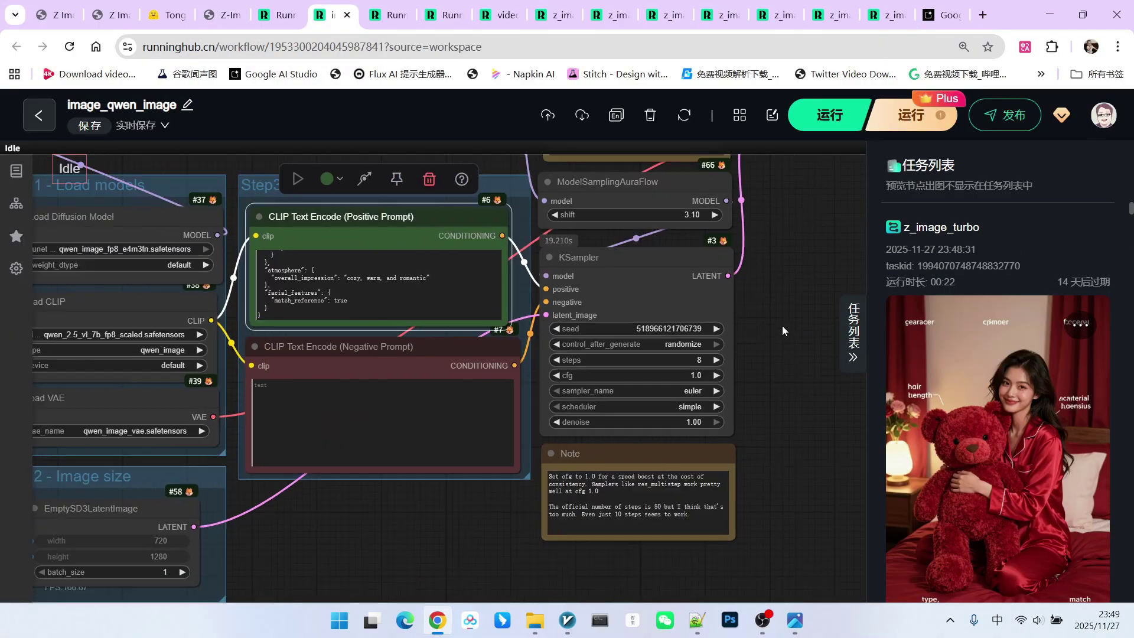
{"action": "scroll", "coordinate": [593, 367], "scroll_direction": "down", "scroll_amount": 5}
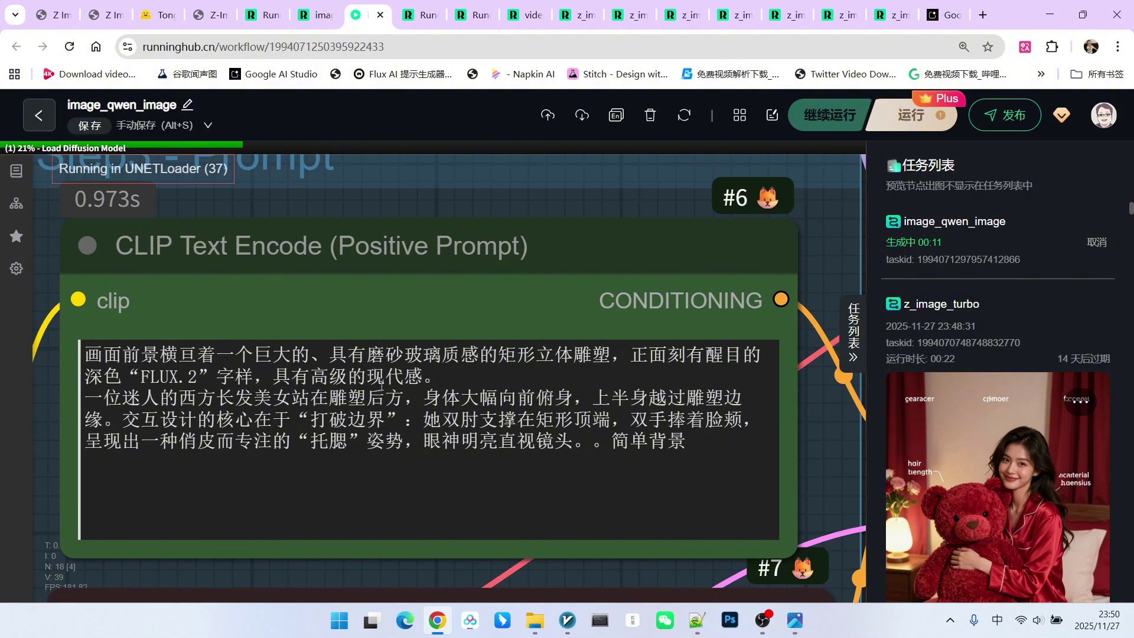
{"action": "scroll", "coordinate": [381, 384], "scroll_direction": "up", "scroll_amount": 1}
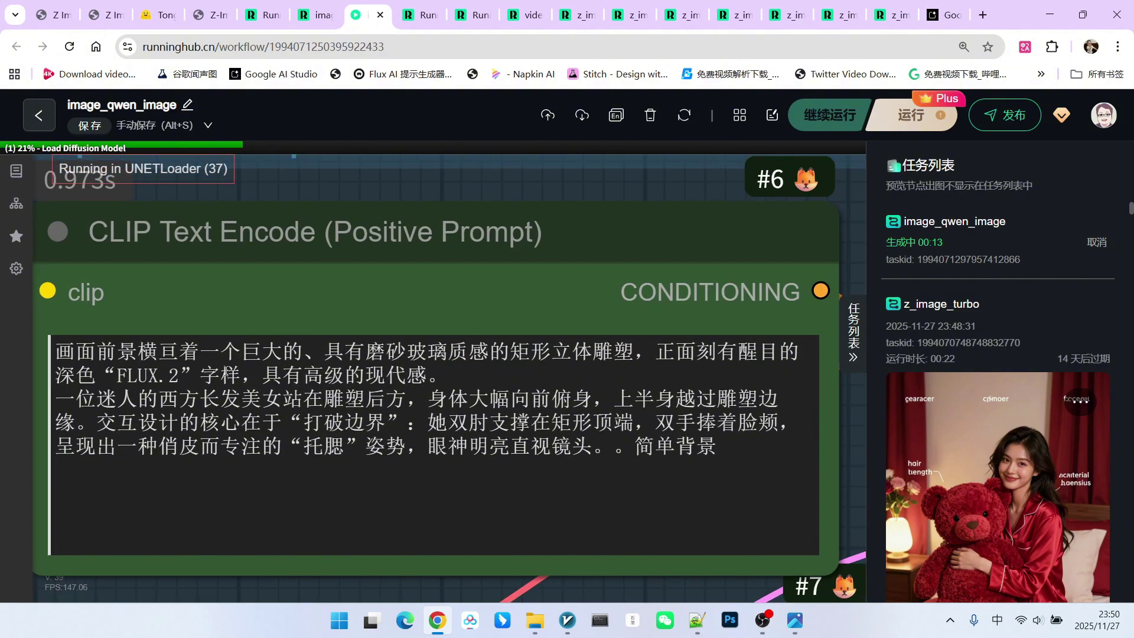
{"action": "left_click", "coordinate": [137, 392]}
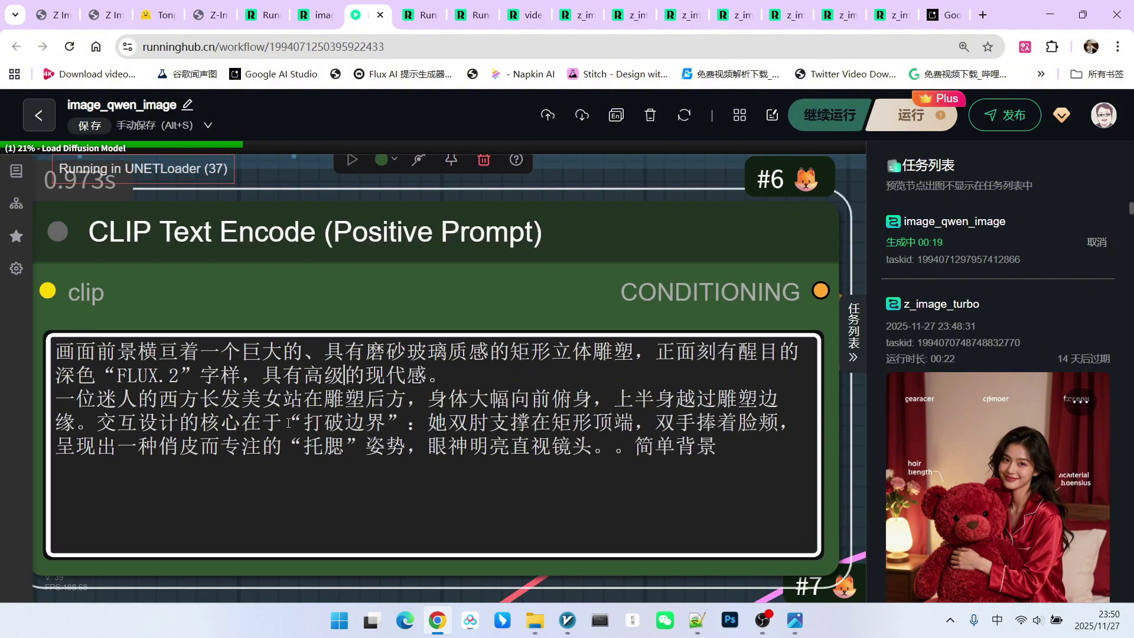
{"action": "left_click_drag", "start_coordinate": [285, 422], "coordinate": [398, 421]}
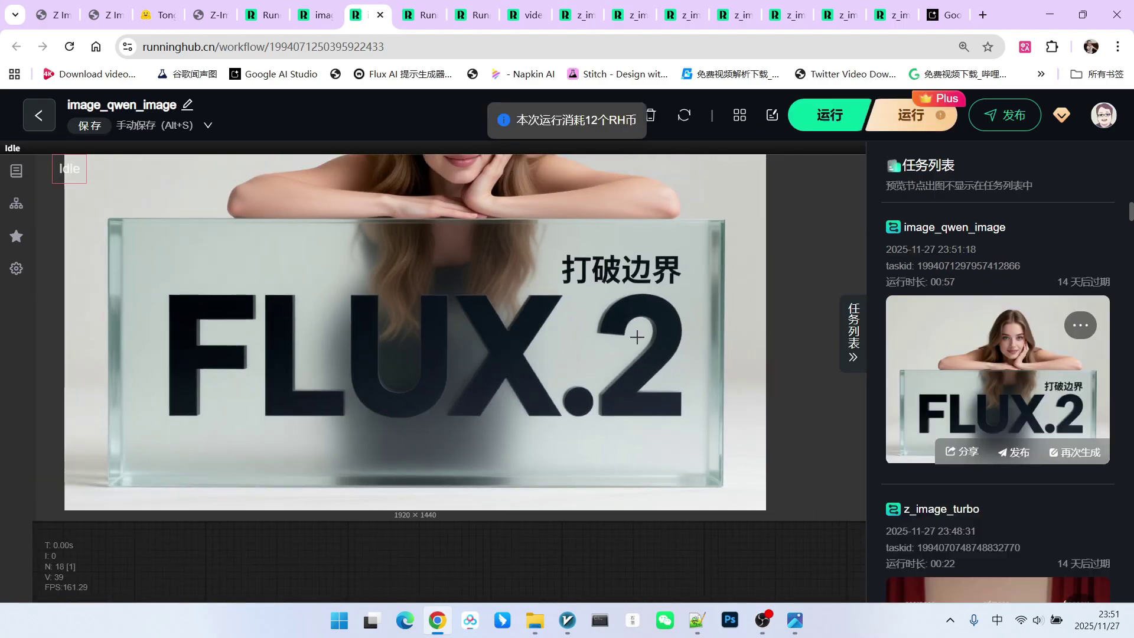
{"action": "scroll", "coordinate": [690, 268], "scroll_direction": "up", "scroll_amount": 2}
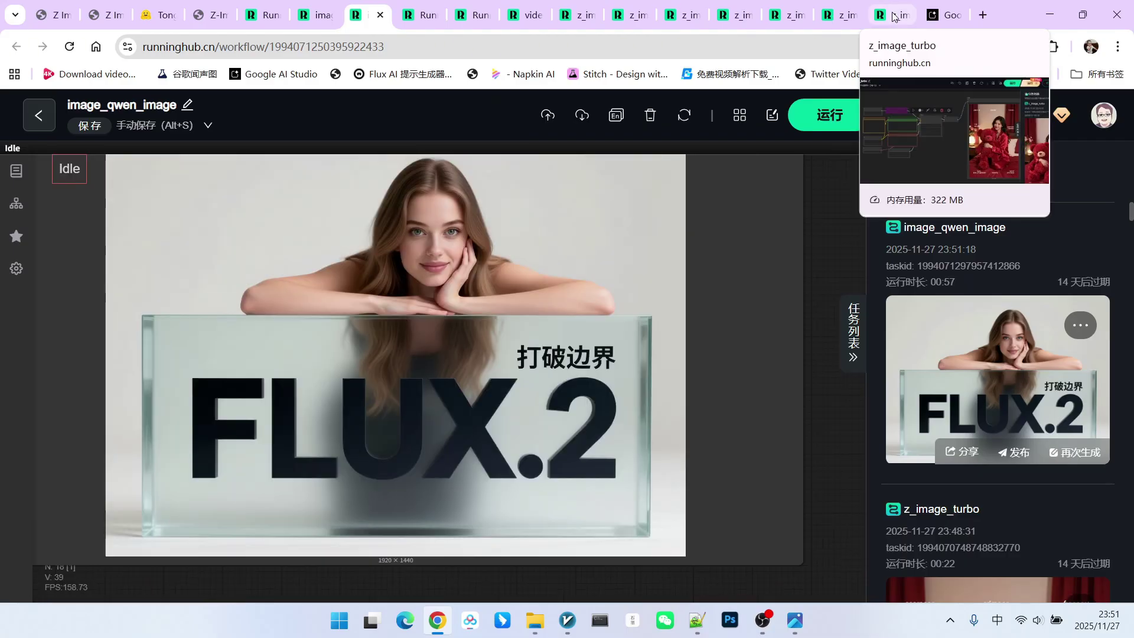
Step: Reopen the z_image_turbo workflow with the teddy-bear result and zoom around it
{"action": "left_click", "coordinate": [889, 15]}
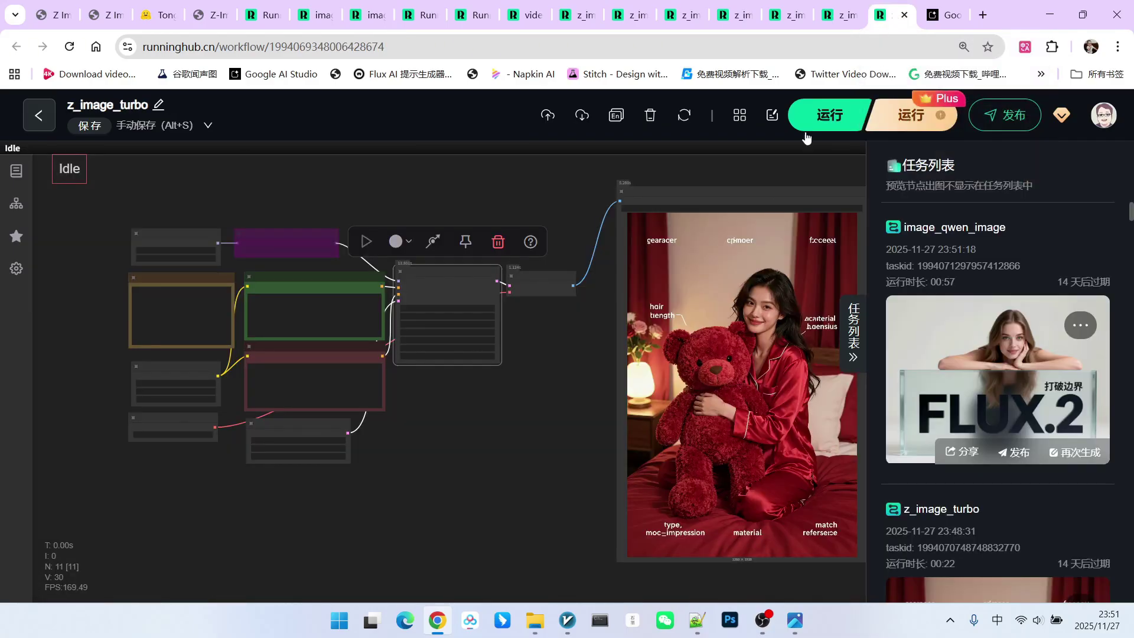
{"action": "scroll", "coordinate": [307, 299], "scroll_direction": "up", "scroll_amount": 2}
{"action": "scroll", "coordinate": [306, 299], "scroll_direction": "up", "scroll_amount": 6}
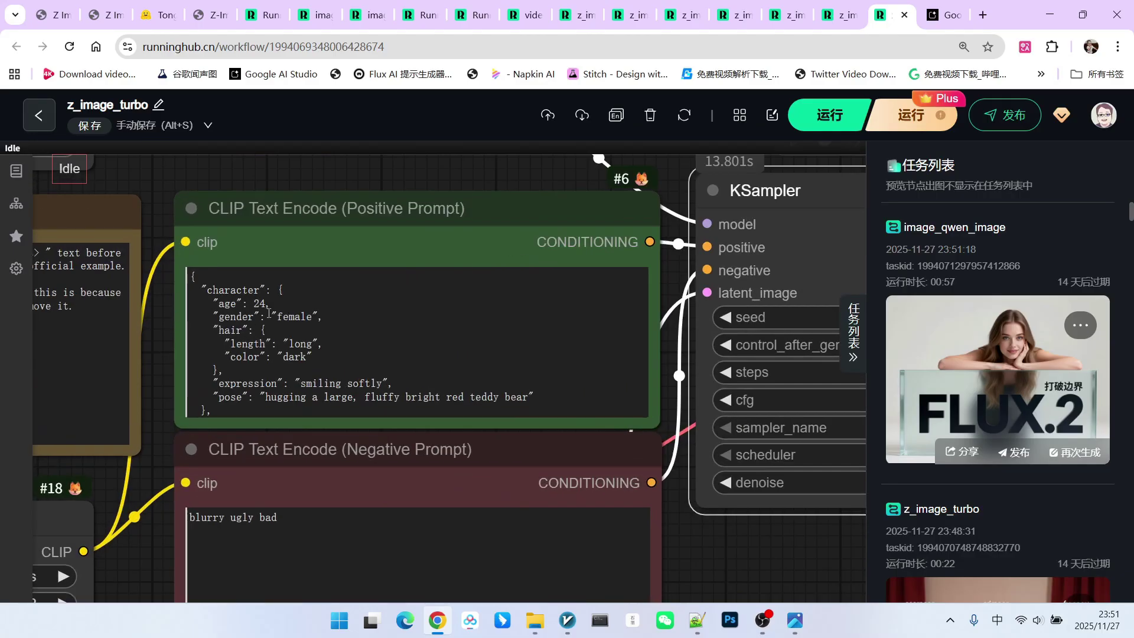
{"action": "scroll", "coordinate": [176, 311], "scroll_direction": "down", "scroll_amount": 5}
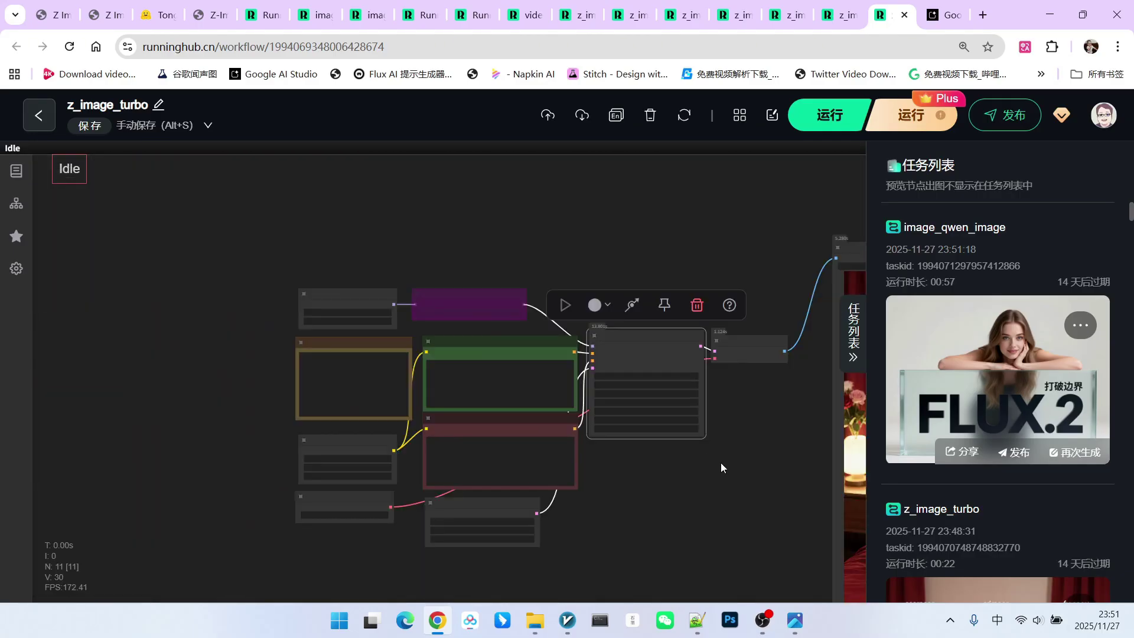
{"action": "scroll", "coordinate": [725, 463], "scroll_direction": "up", "scroll_amount": 5}
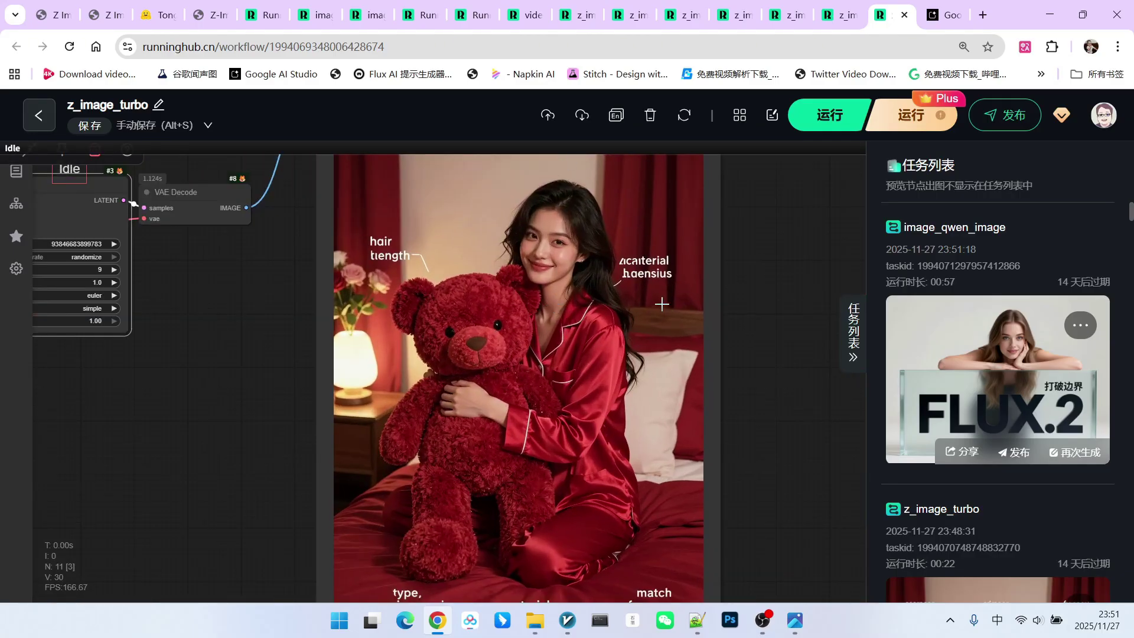
{"action": "scroll", "coordinate": [606, 297], "scroll_direction": "down", "scroll_amount": 2}
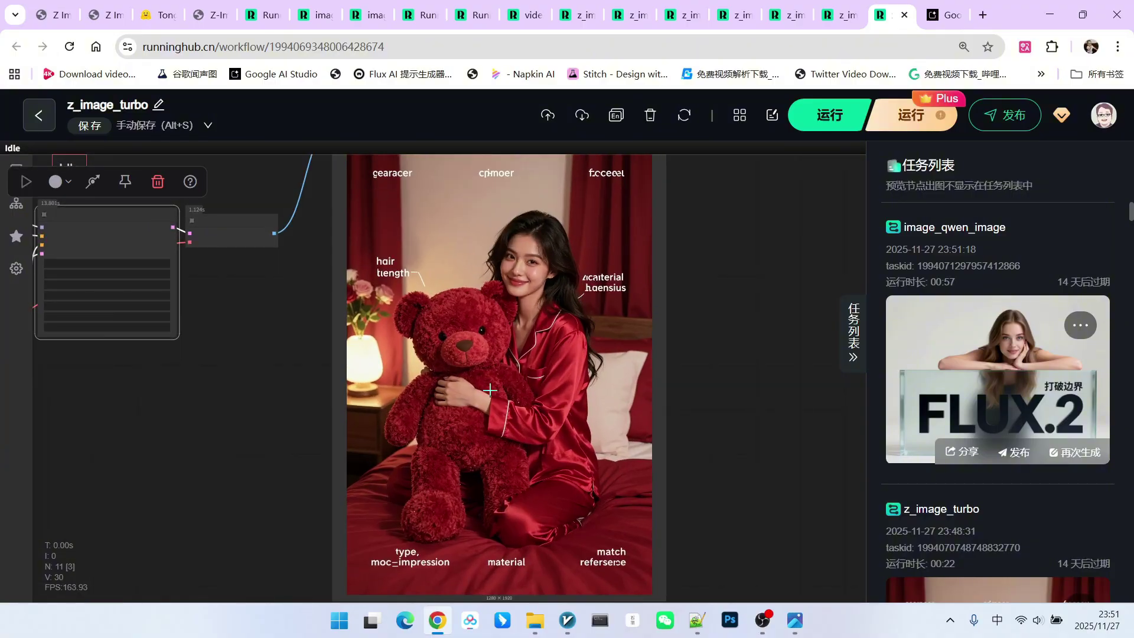
Step: Switch to the car-interior workflow and zoom into its image and CLIP Text Encode prompt
{"action": "left_click", "coordinate": [839, 15]}
{"action": "scroll", "coordinate": [677, 212], "scroll_direction": "up", "scroll_amount": 5}
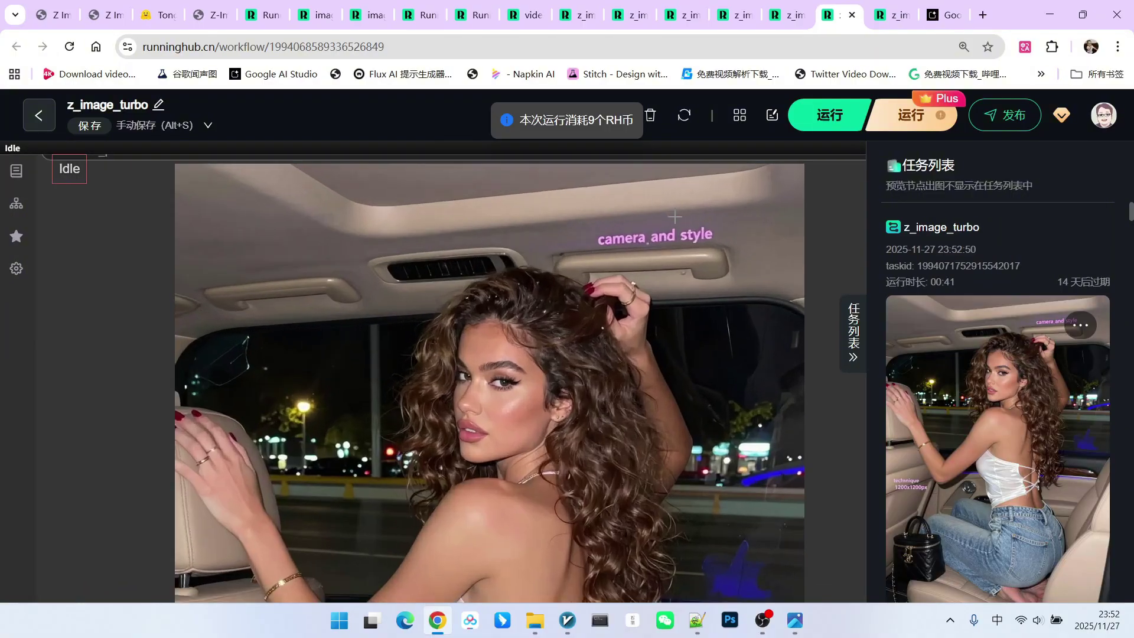
{"action": "scroll", "coordinate": [723, 260], "scroll_direction": "down", "scroll_amount": 5}
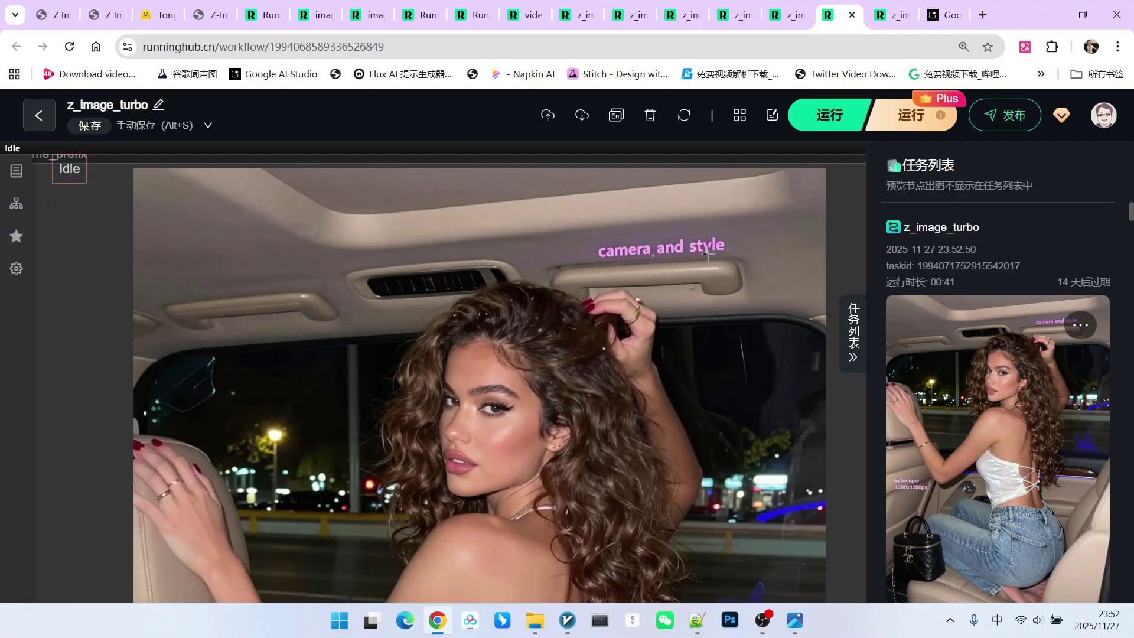
{"action": "scroll", "coordinate": [572, 380], "scroll_direction": "up", "scroll_amount": 2}
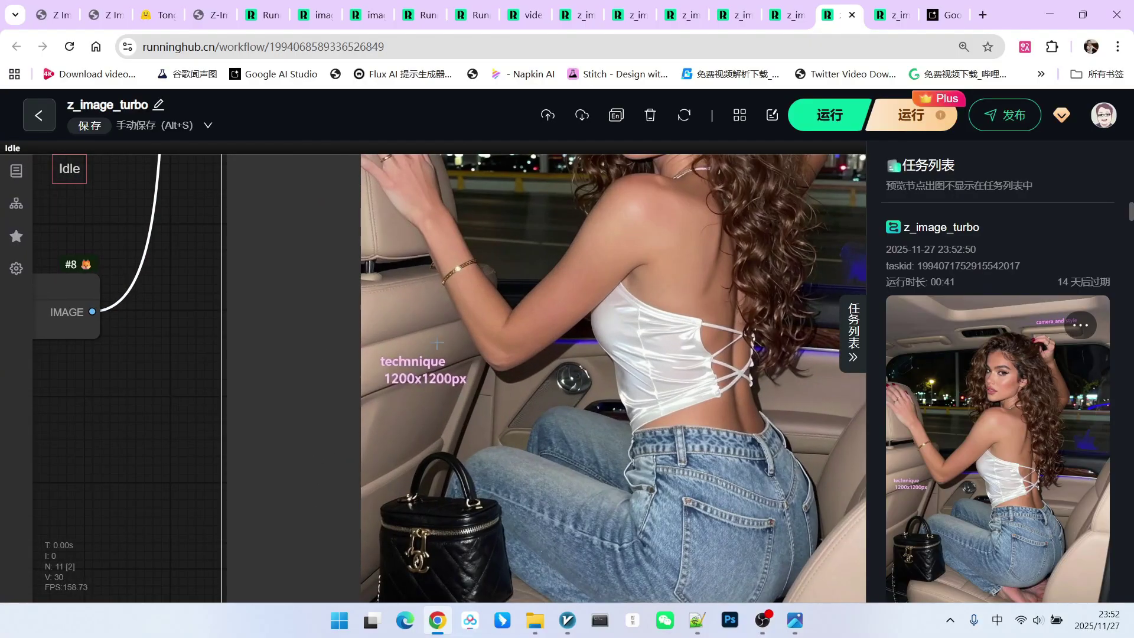
{"action": "scroll", "coordinate": [253, 471], "scroll_direction": "down", "scroll_amount": 5}
{"action": "scroll", "coordinate": [150, 385], "scroll_direction": "up", "scroll_amount": 3}
{"action": "scroll", "coordinate": [92, 360], "scroll_direction": "up", "scroll_amount": 5}
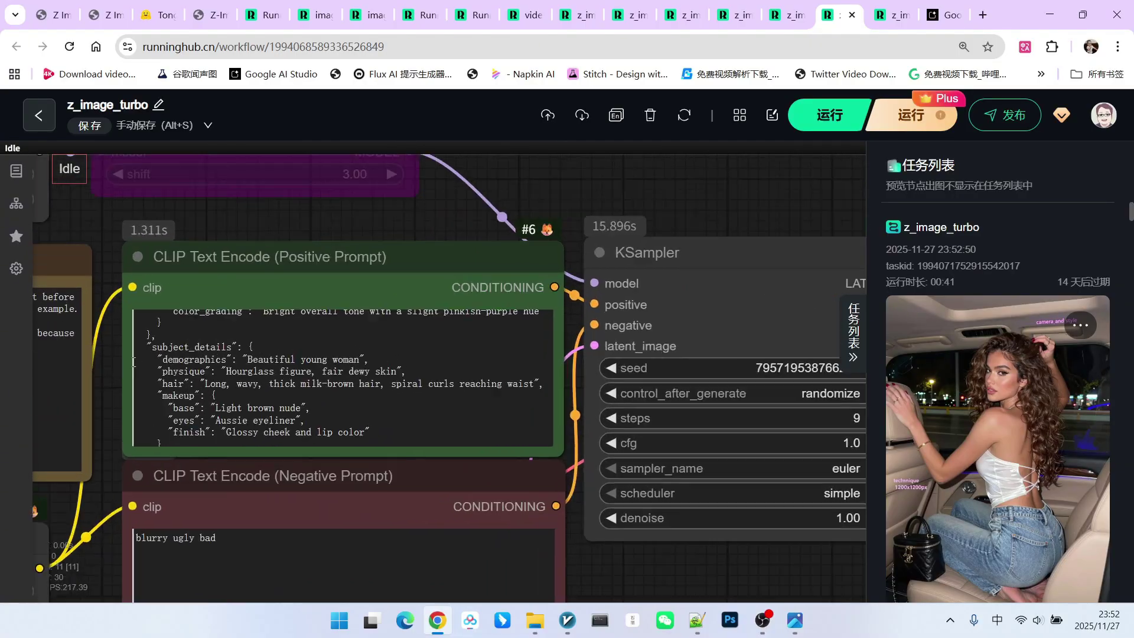
{"action": "scroll", "coordinate": [311, 336], "scroll_direction": "down", "scroll_amount": 3}
{"action": "scroll", "coordinate": [537, 439], "scroll_direction": "down", "scroll_amount": 8}
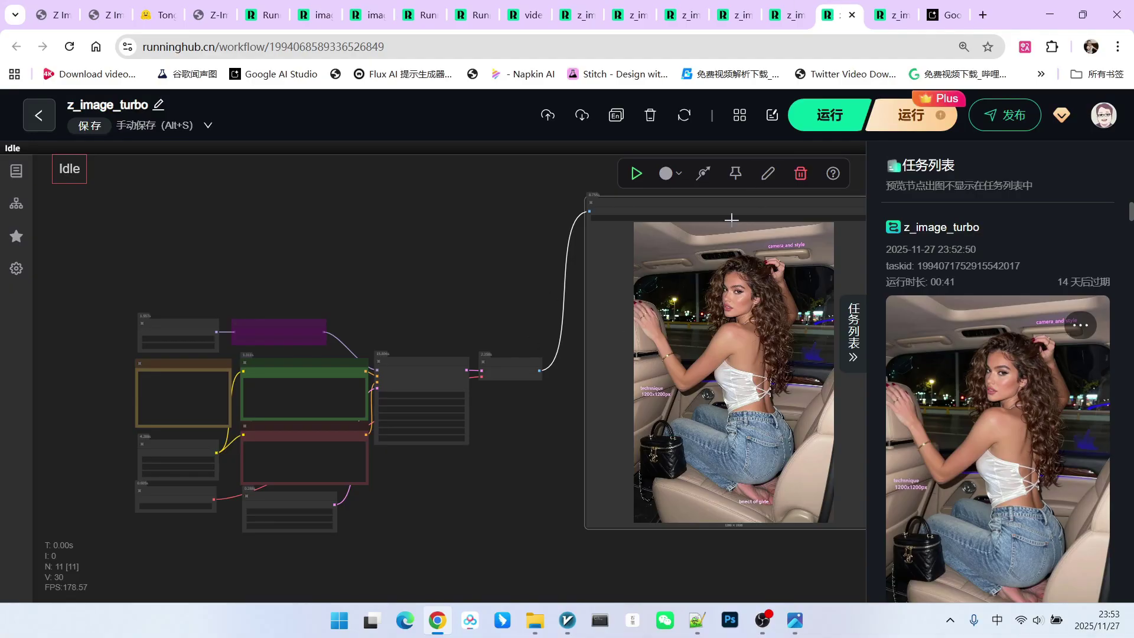
Step: Highlight and read the positive prompt's JSON text in the CLIP Text Encode node
{"action": "scroll", "coordinate": [211, 370], "scroll_direction": "up", "scroll_amount": 10}
{"action": "scroll", "coordinate": [212, 370], "scroll_direction": "up", "scroll_amount": 2}
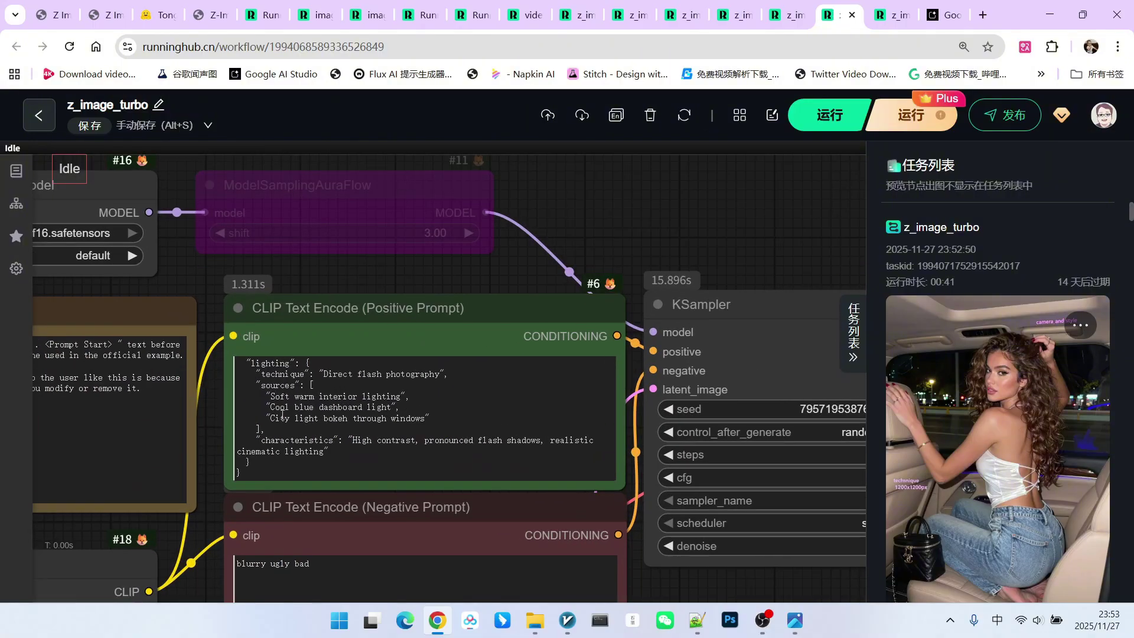
{"action": "left_click_drag", "start_coordinate": [272, 471], "coordinate": [218, 354]}
{"action": "left_click", "coordinate": [397, 401]}
{"action": "scroll", "coordinate": [476, 391], "scroll_direction": "down", "scroll_amount": 10}
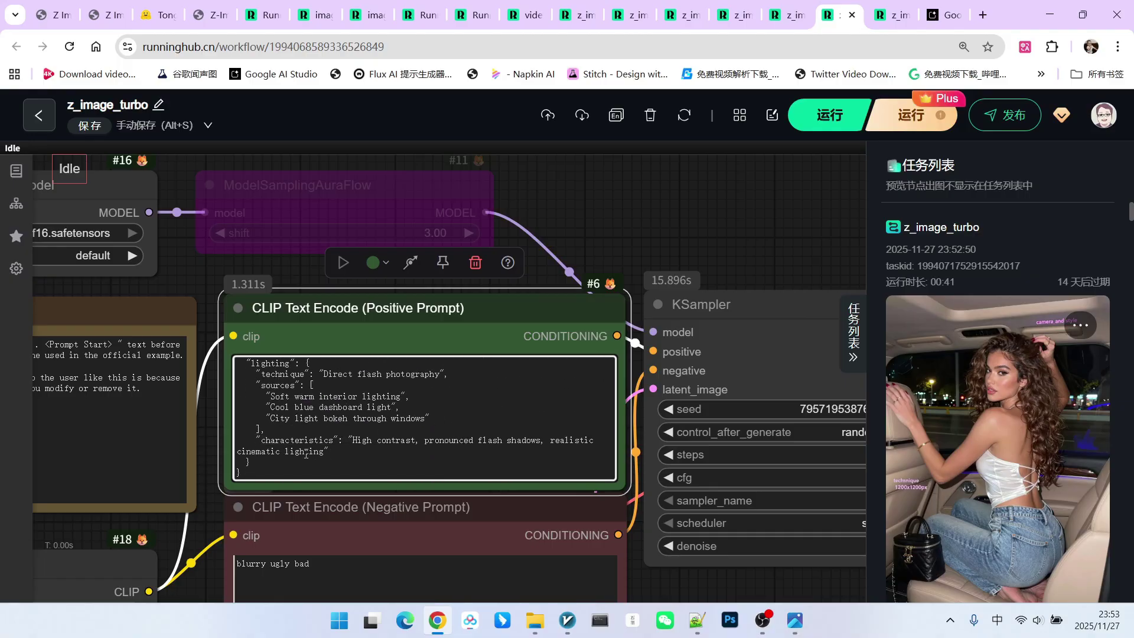
{"action": "scroll", "coordinate": [256, 429], "scroll_direction": "up", "scroll_amount": 3}
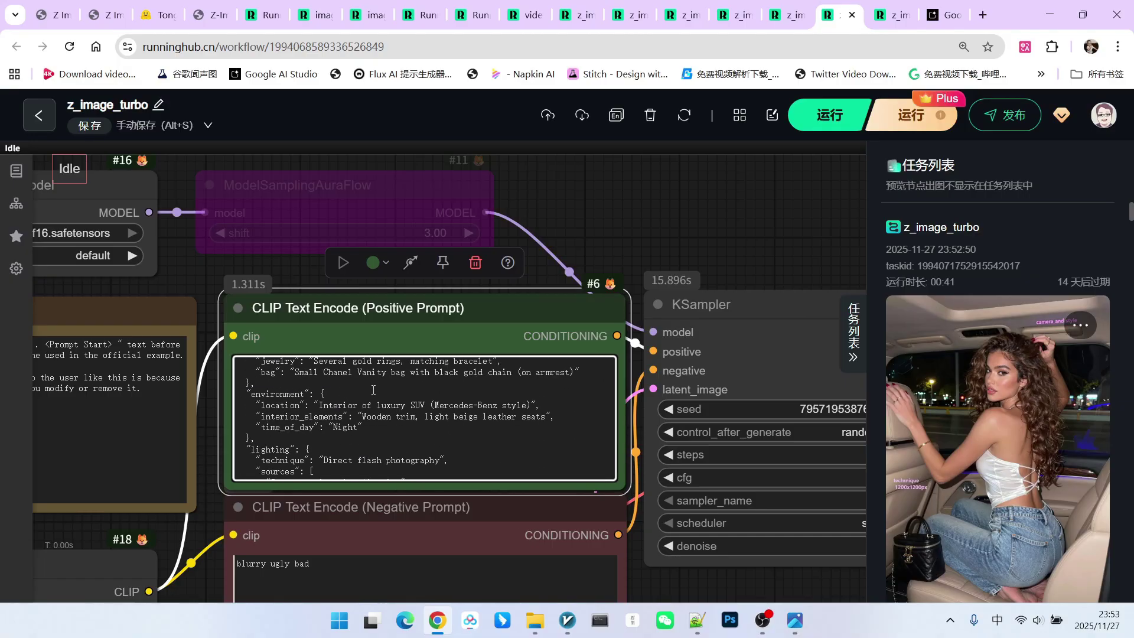
Step: Select all positive prompt text for replacement with the single-quote JSON version
{"action": "key", "text": "ctrl+a"}
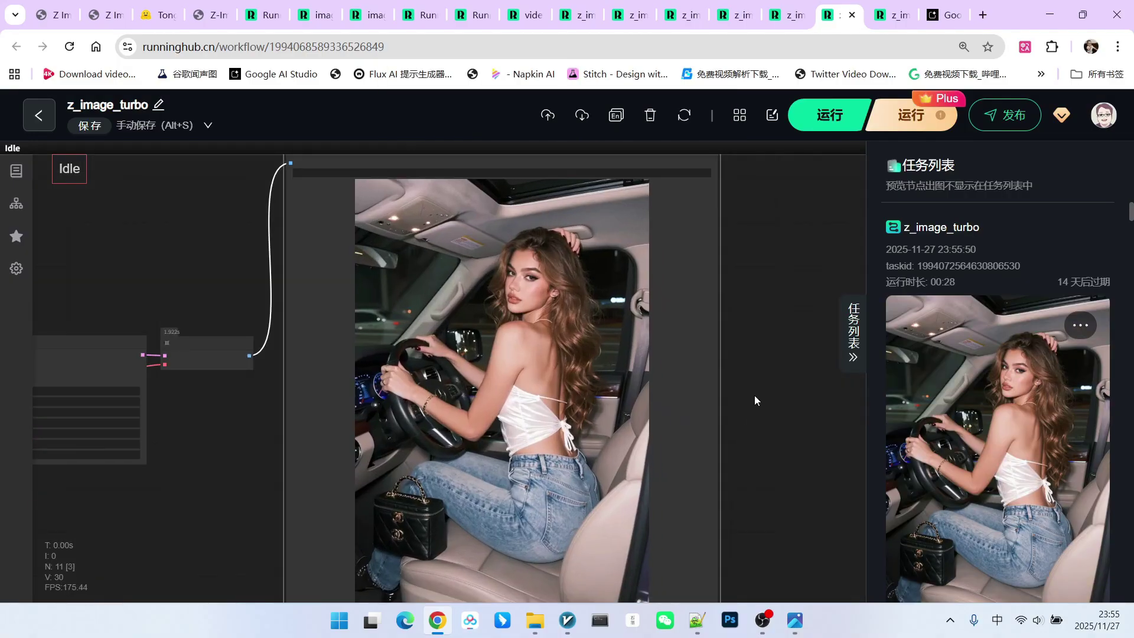
{"action": "scroll", "coordinate": [754, 395], "scroll_direction": "down", "scroll_amount": 3}
{"action": "scroll", "coordinate": [748, 395], "scroll_direction": "up", "scroll_amount": 1}
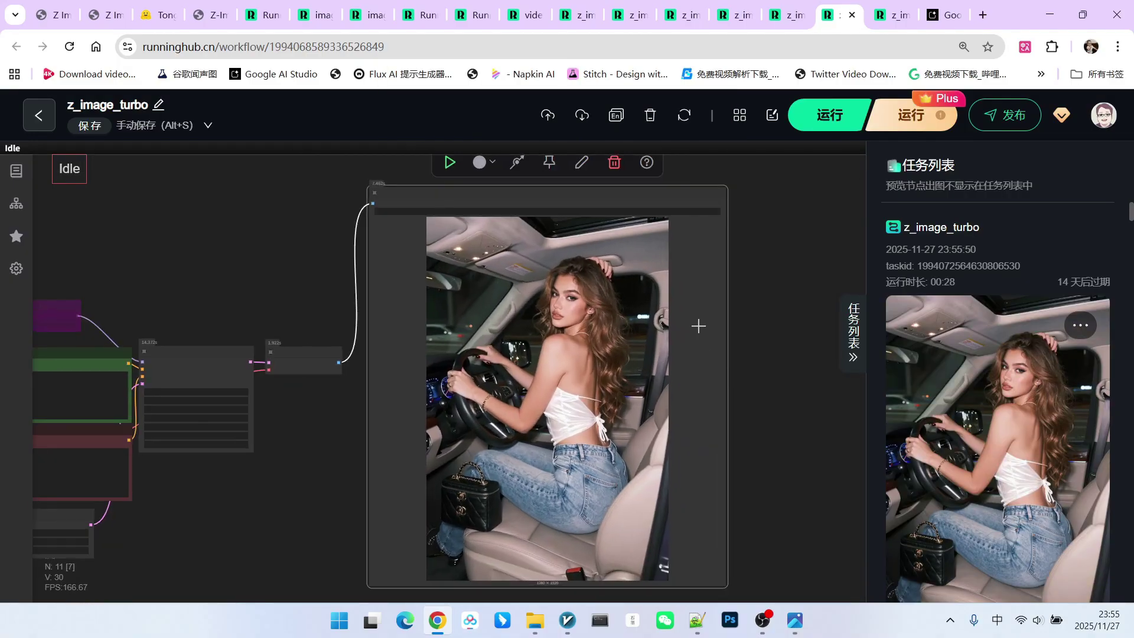
{"action": "scroll", "coordinate": [608, 301], "scroll_direction": "up", "scroll_amount": 8}
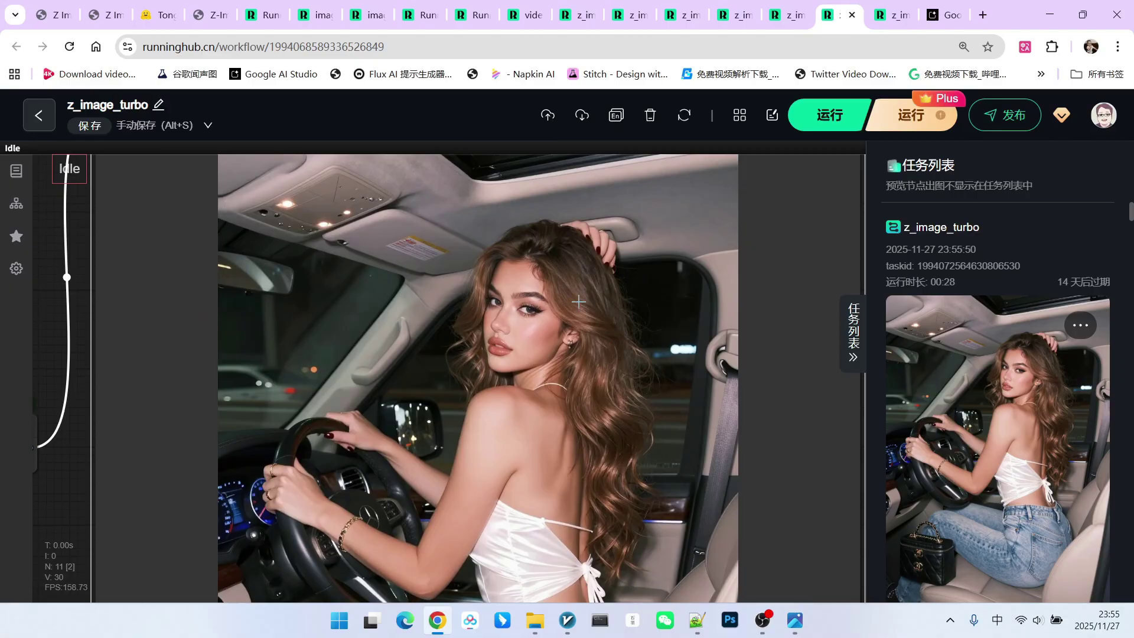
{"action": "scroll", "coordinate": [579, 302], "scroll_direction": "down", "scroll_amount": 2}
{"action": "scroll", "coordinate": [579, 302], "scroll_direction": "up", "scroll_amount": 2}
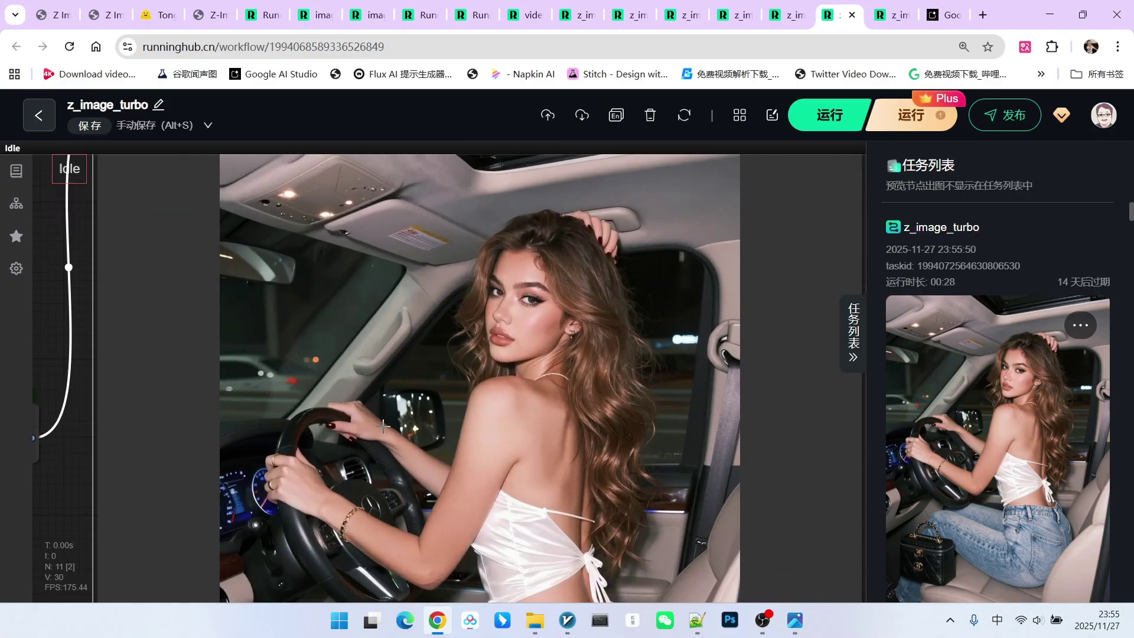
{"action": "scroll", "coordinate": [614, 395], "scroll_direction": "down", "scroll_amount": 12}
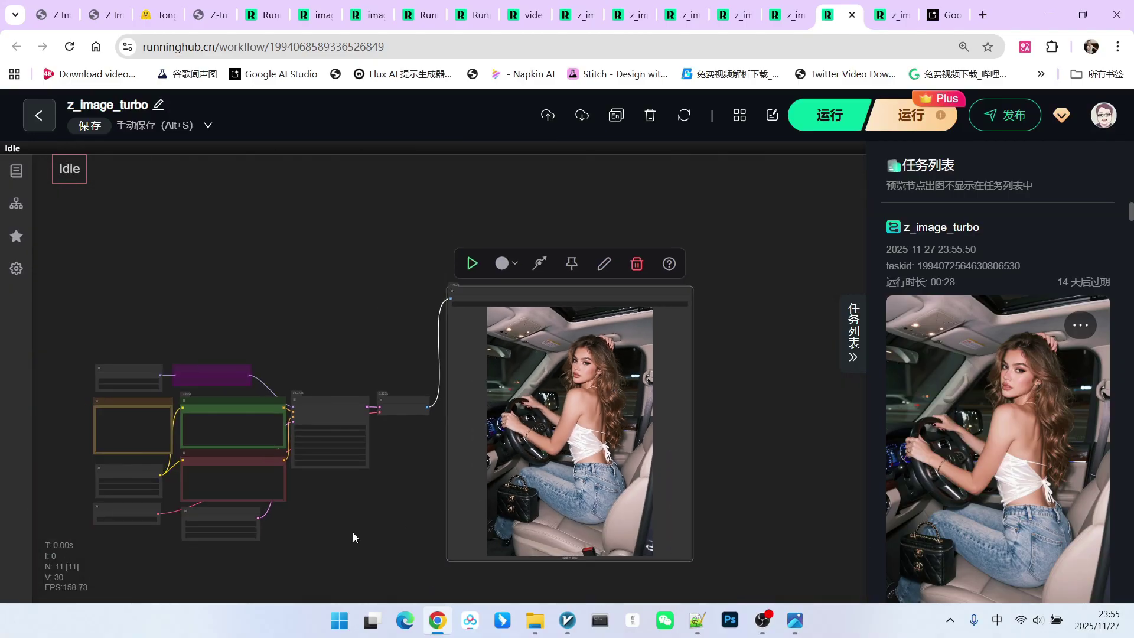
Step: Reposition the canvas to view the prompt, sampler nodes and the clean car portrait
{"action": "left_click_drag", "start_coordinate": [334, 540], "coordinate": [552, 491]}
{"action": "scroll", "coordinate": [671, 364], "scroll_direction": "up", "scroll_amount": 8}
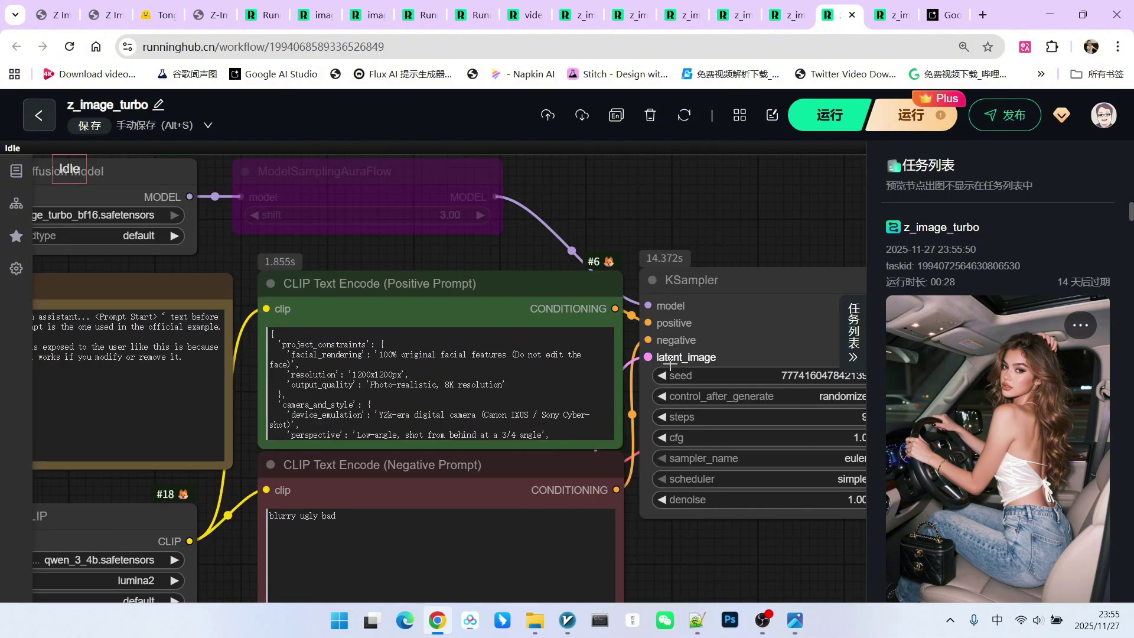
{"action": "scroll", "coordinate": [655, 367], "scroll_direction": "up", "scroll_amount": 5}
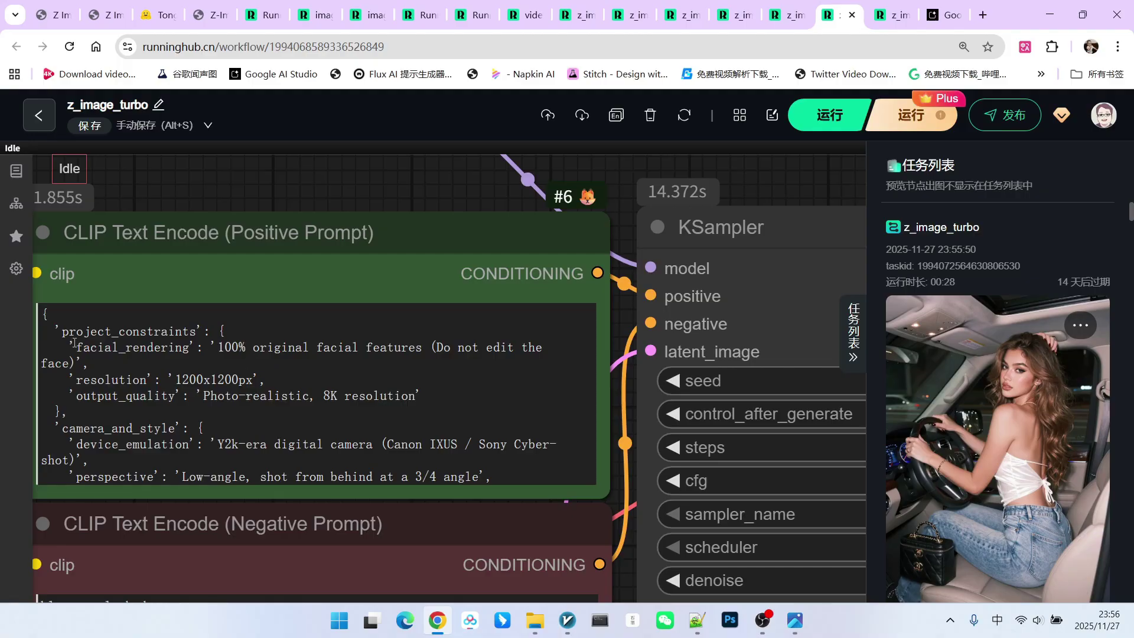
{"action": "scroll", "coordinate": [532, 404], "scroll_direction": "down", "scroll_amount": 6}
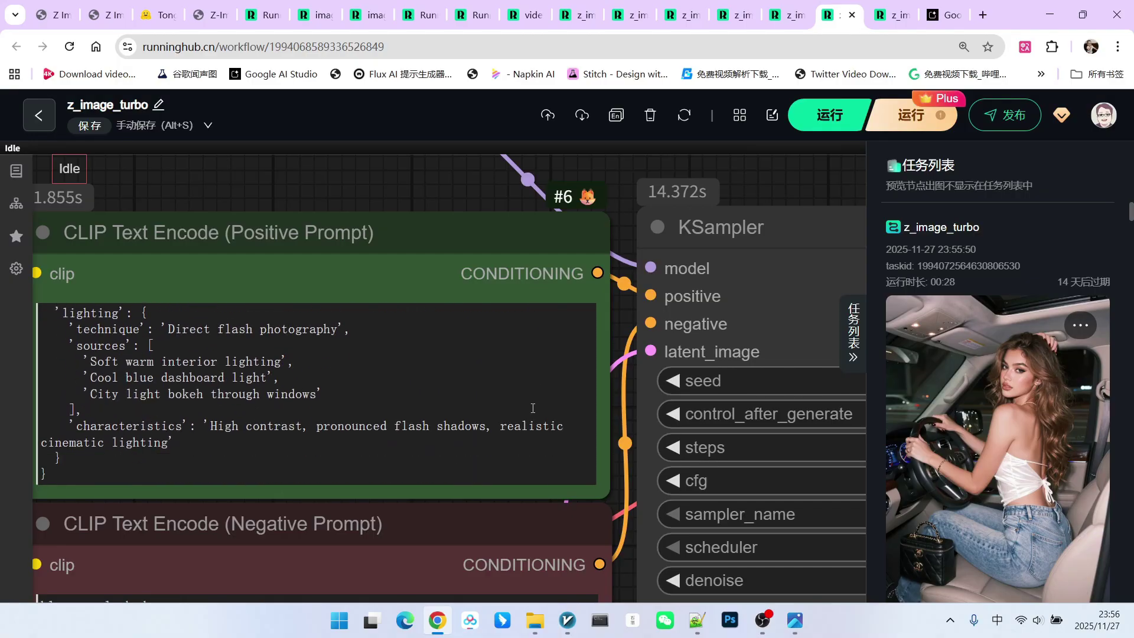
{"action": "scroll", "coordinate": [666, 400], "scroll_direction": "down", "scroll_amount": 5}
{"action": "left_click_drag", "start_coordinate": [667, 401], "coordinate": [468, 465]}
{"action": "scroll", "coordinate": [448, 439], "scroll_direction": "down", "scroll_amount": 4}
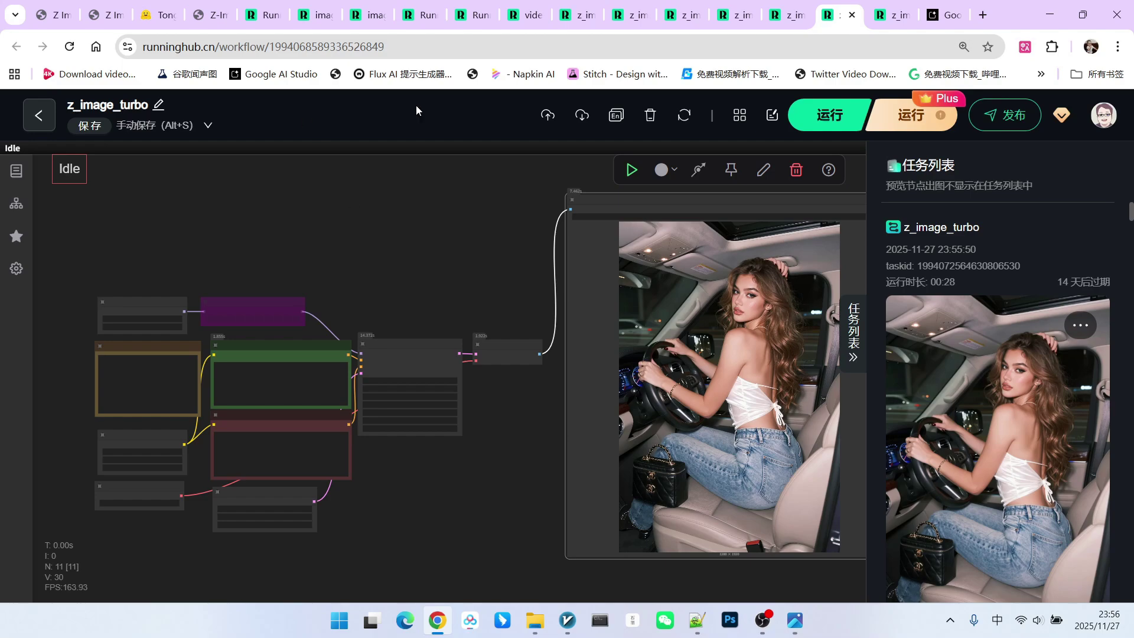
Step: Rerun the single-quote prompt with Ctrl+Enter and pan to the new car portrait
{"action": "key", "text": "ctrl+Return"}
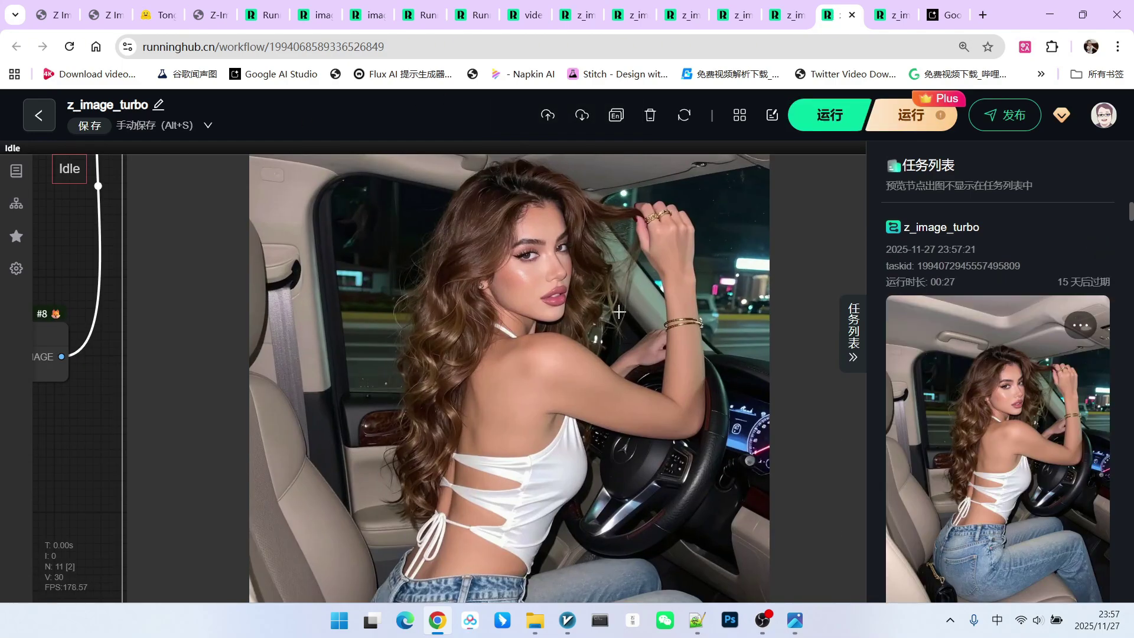
{"action": "scroll", "coordinate": [620, 320], "scroll_direction": "down", "scroll_amount": 4}
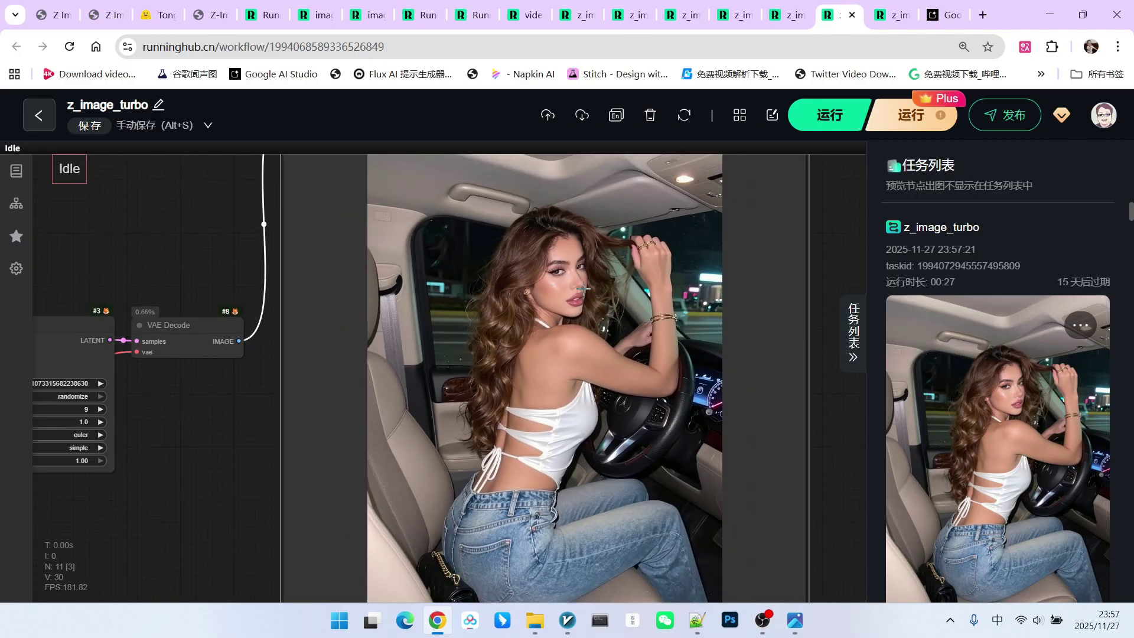
{"action": "scroll", "coordinate": [620, 320], "scroll_direction": "down", "scroll_amount": 5}
{"action": "left_click_drag", "start_coordinate": [356, 487], "coordinate": [435, 497]}
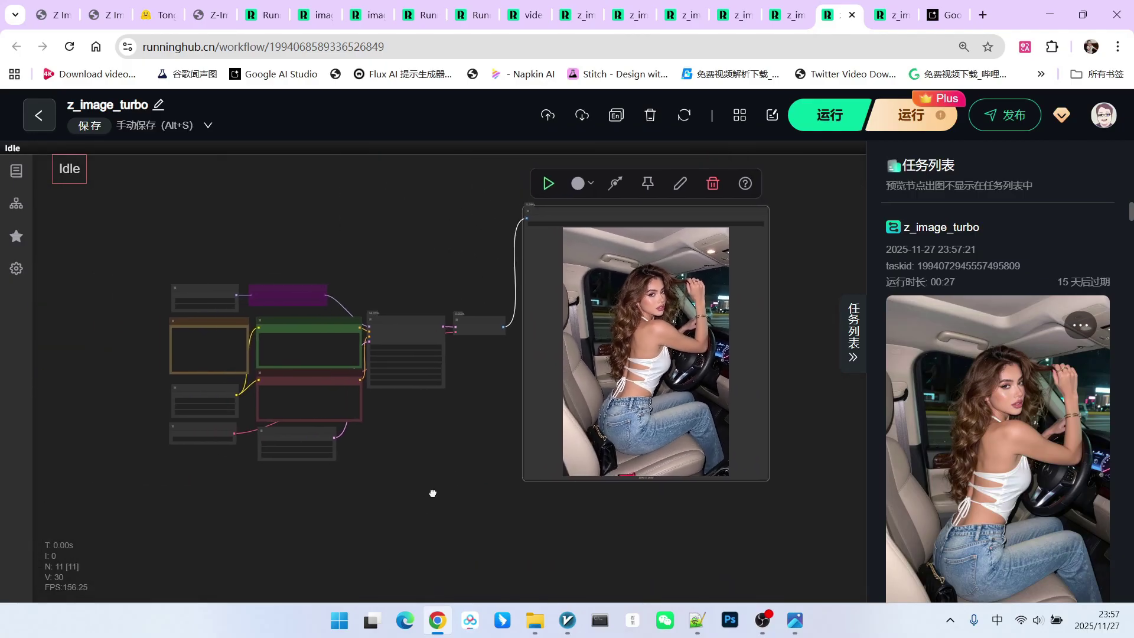